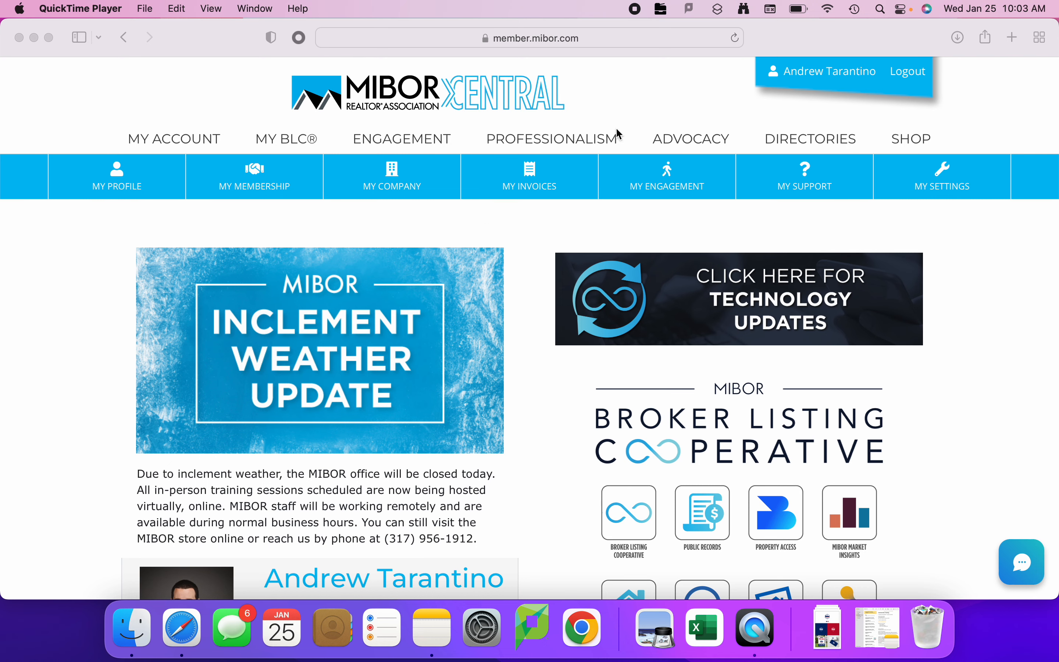
Open the Broker Listing Cooperative from the MIBOR Central home page.
click(536, 427)
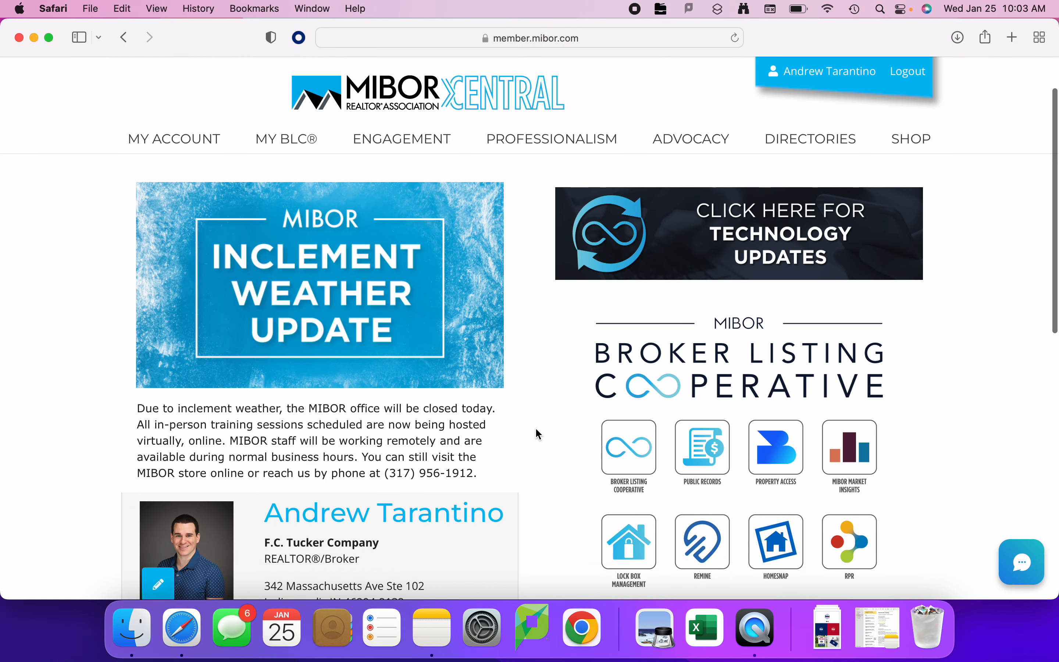
scroll(536, 429, down, 3)
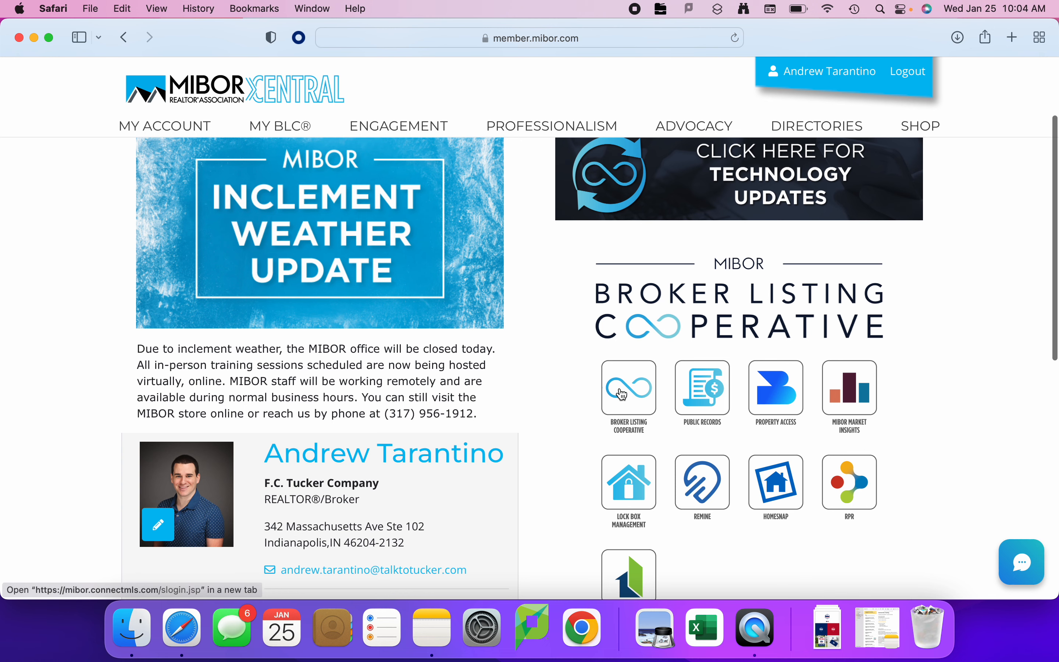
click(630, 401)
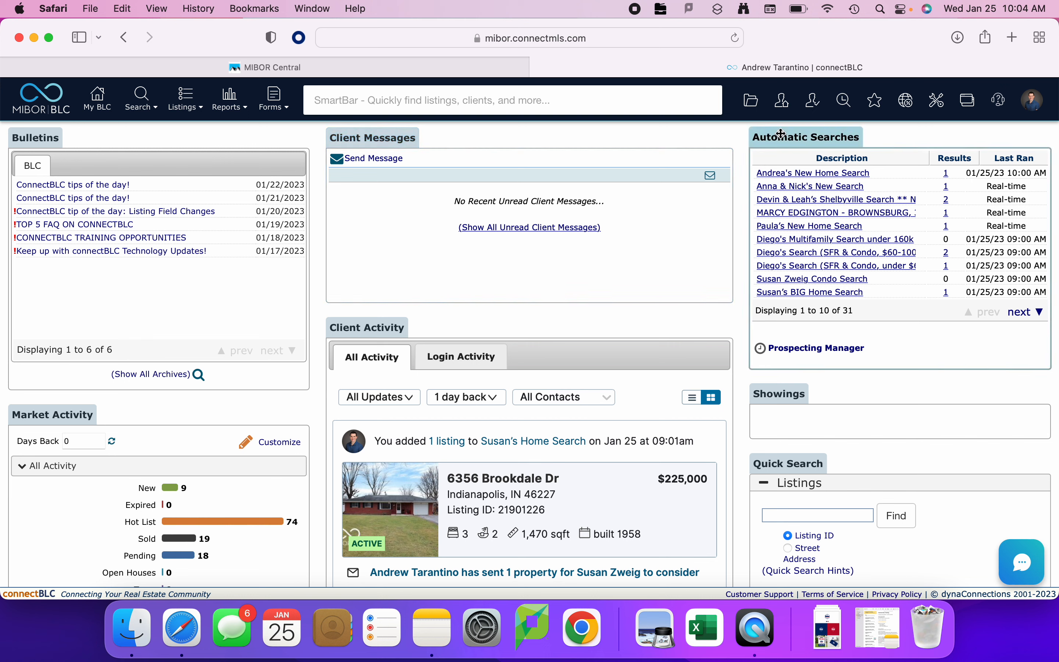
Open the Display Settings and choose Compact spacing with the Classic theme.
click(1035, 107)
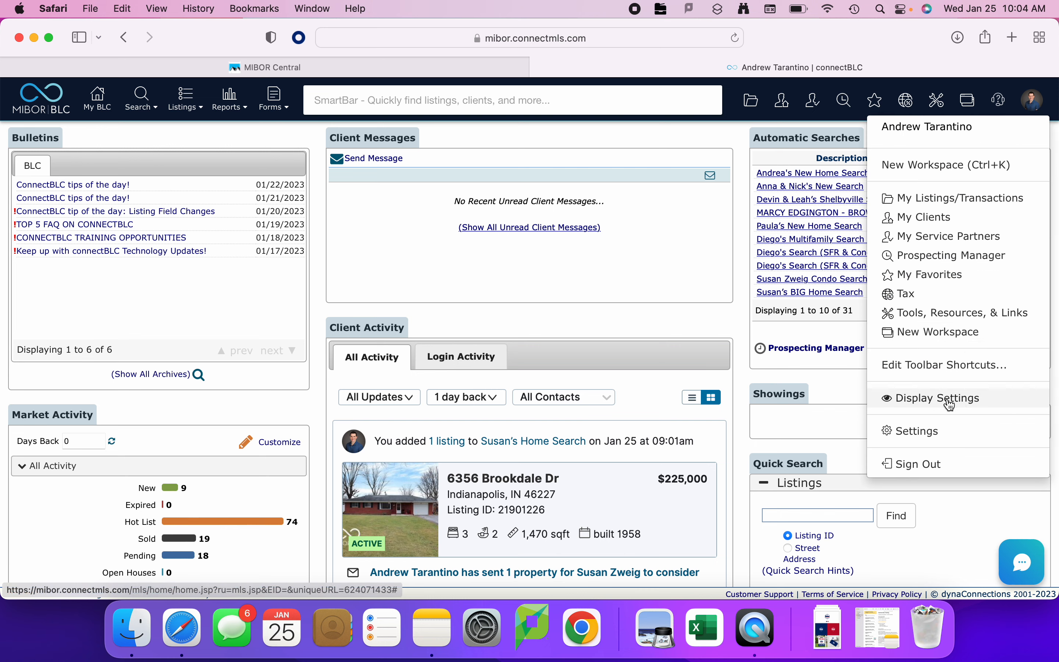
click(989, 399)
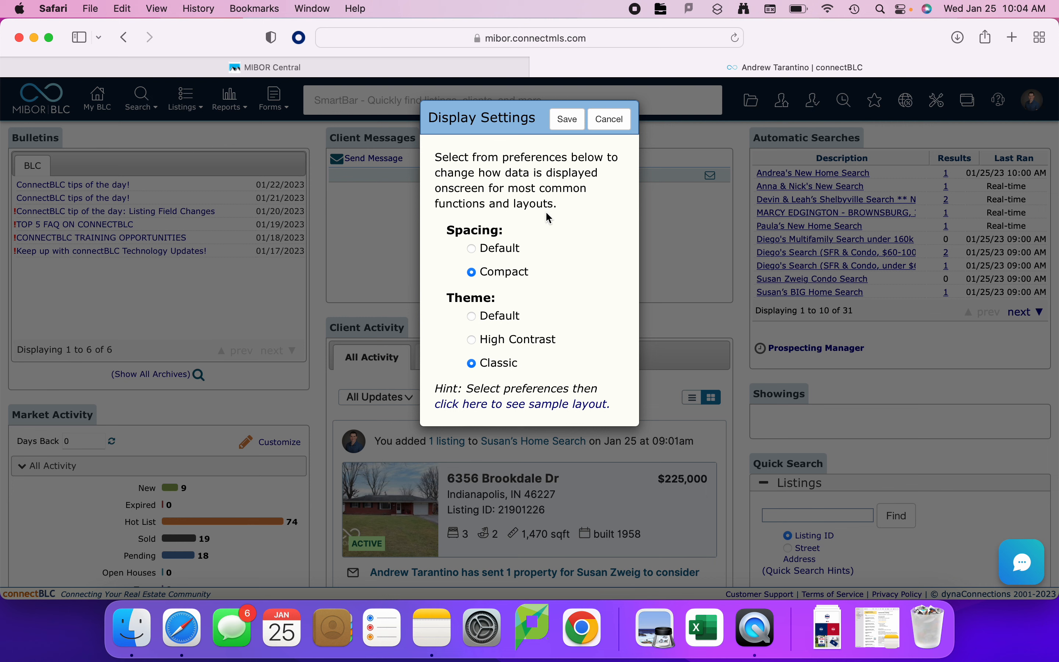
click(472, 249)
click(472, 317)
click(472, 273)
click(472, 364)
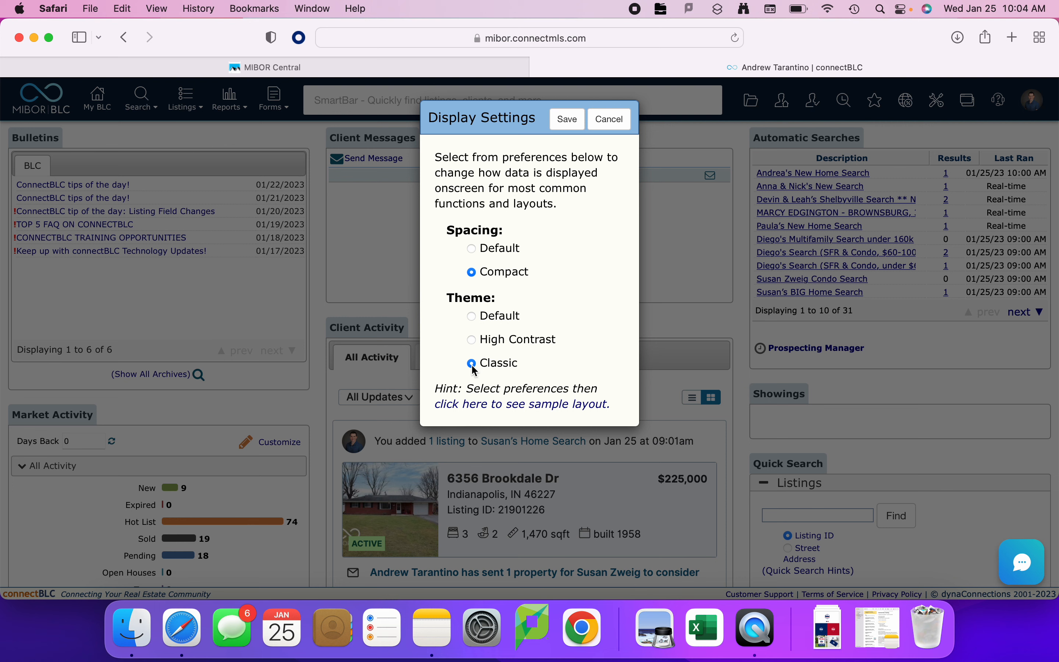
Open the sample layout help page at full-screen size and skim its spacing and theme combinations.
click(519, 406)
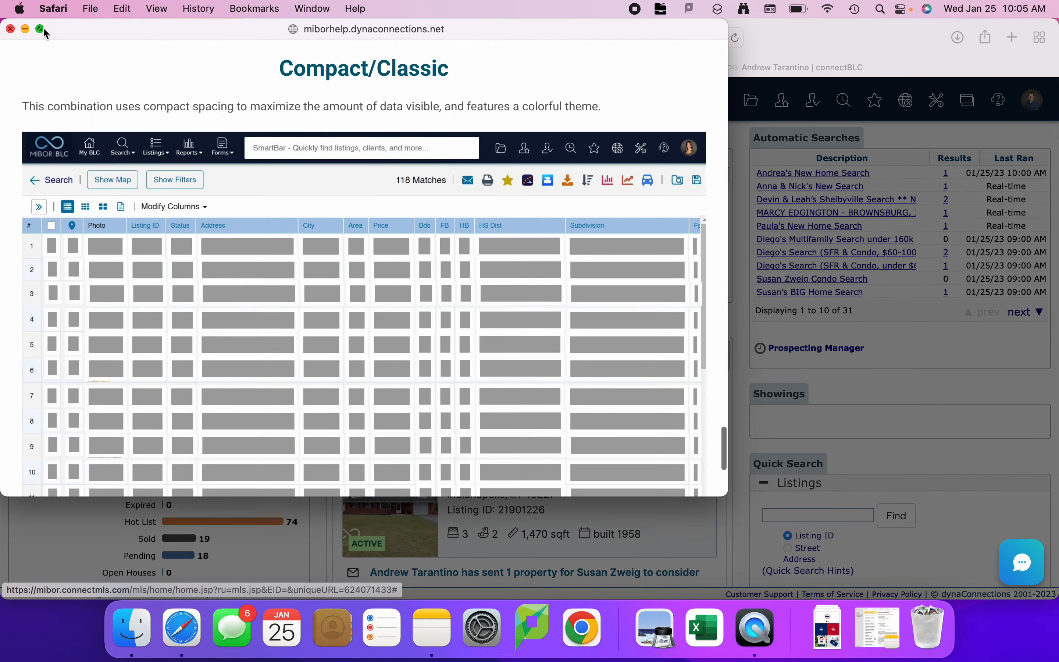
click(43, 29)
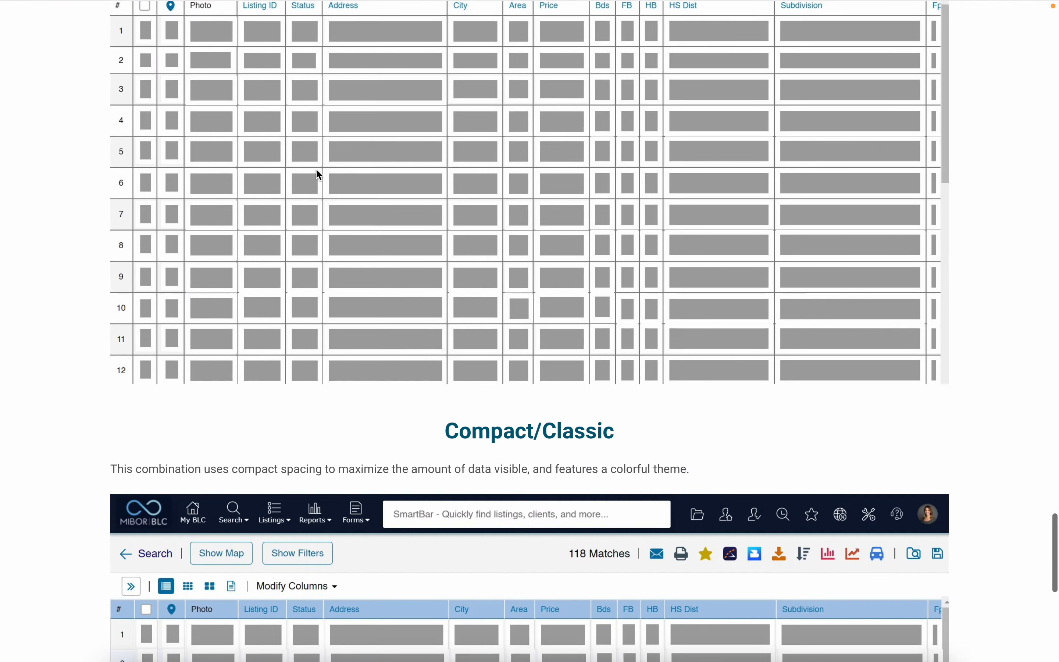
scroll(326, 179, down, 15)
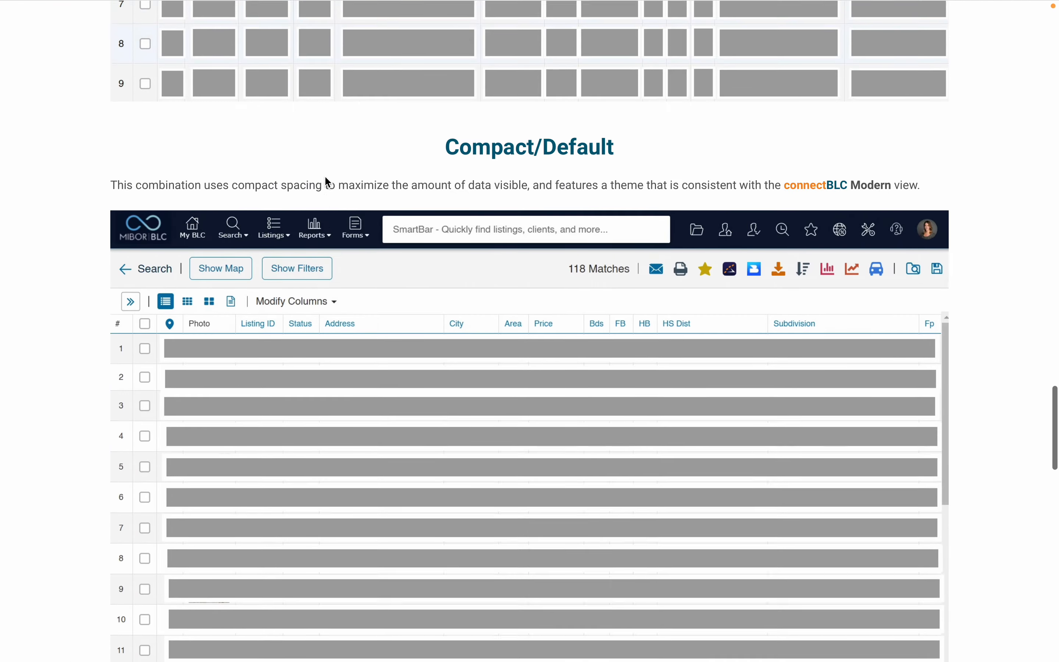
scroll(326, 180, up, 5)
scroll(328, 180, down, 15)
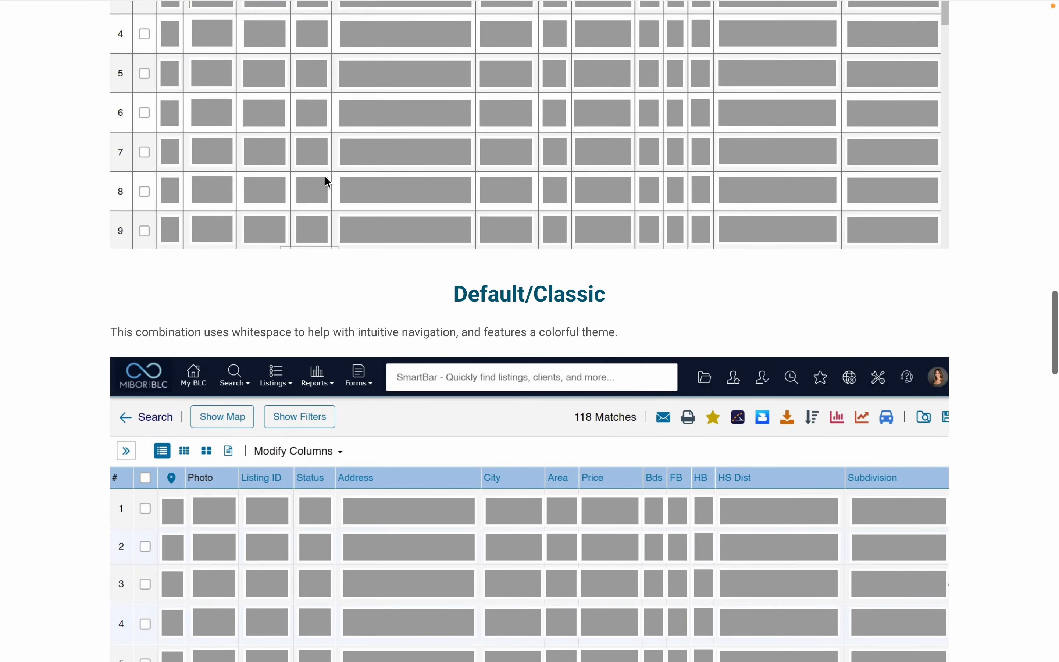
scroll(328, 182, up, 10)
scroll(328, 181, down, 10)
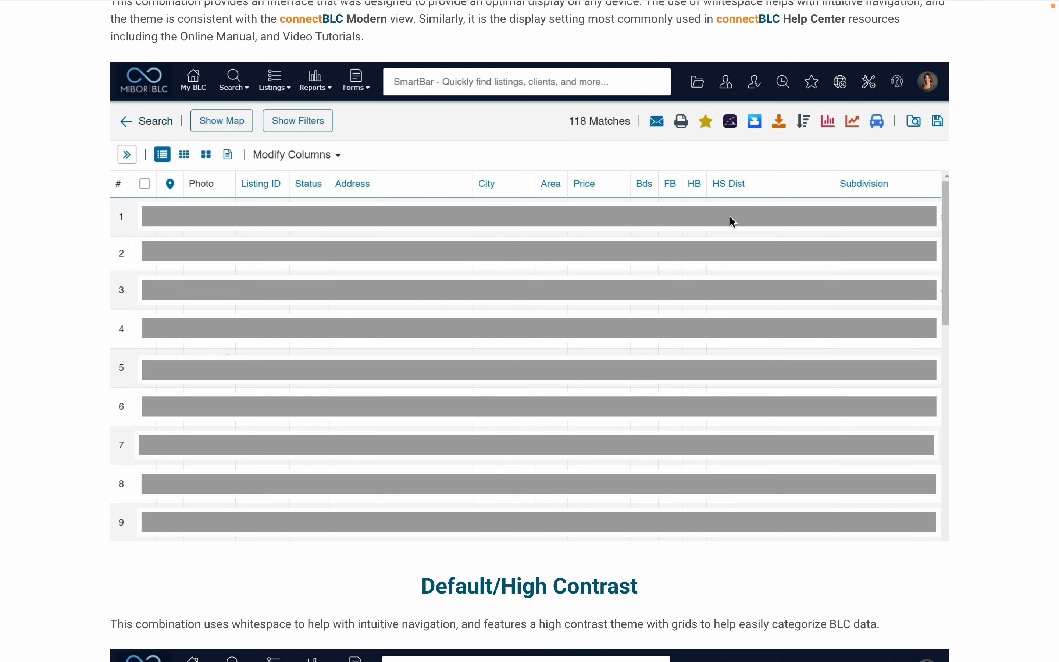
Examine the sample layouts that combine Default spacing with the Default, High Contrast and Classic themes.
scroll(567, 366, down, 10)
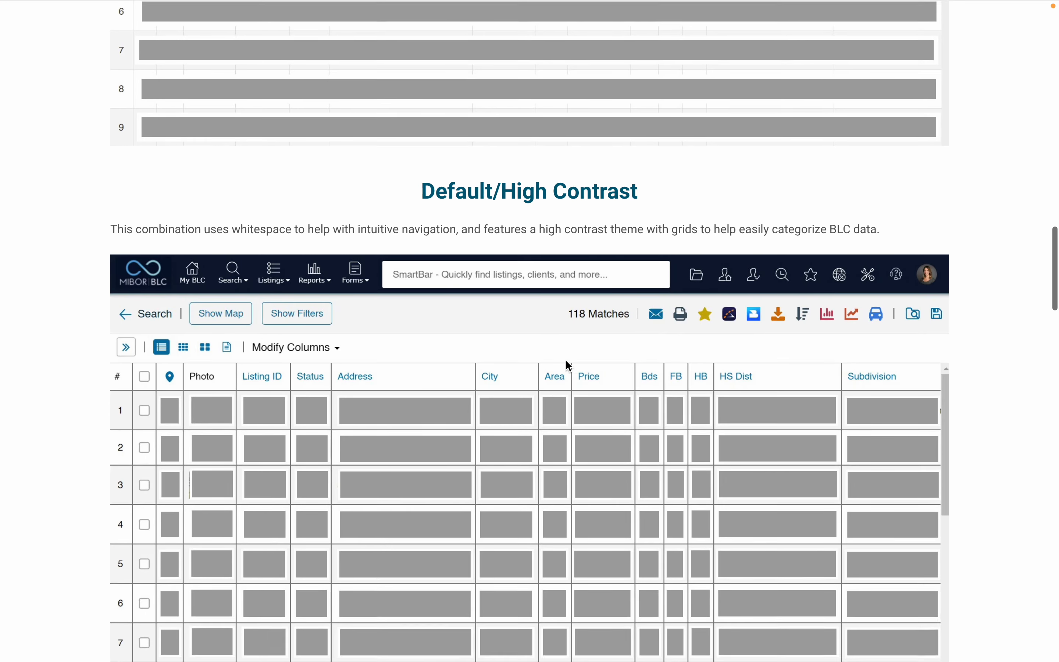
scroll(567, 366, down, 2)
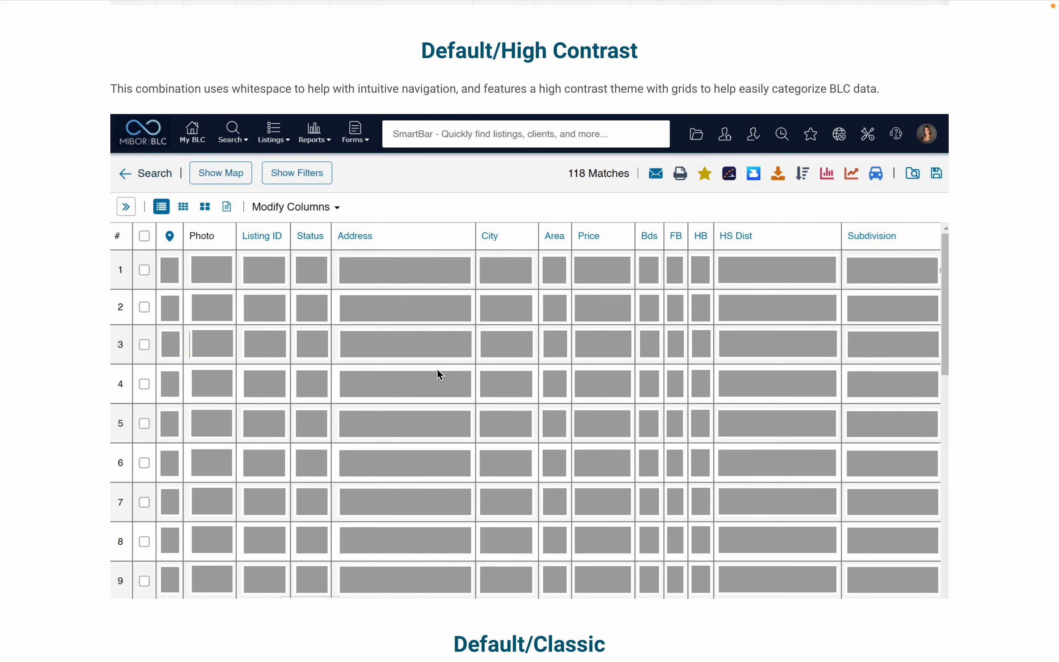
scroll(469, 386, down, 10)
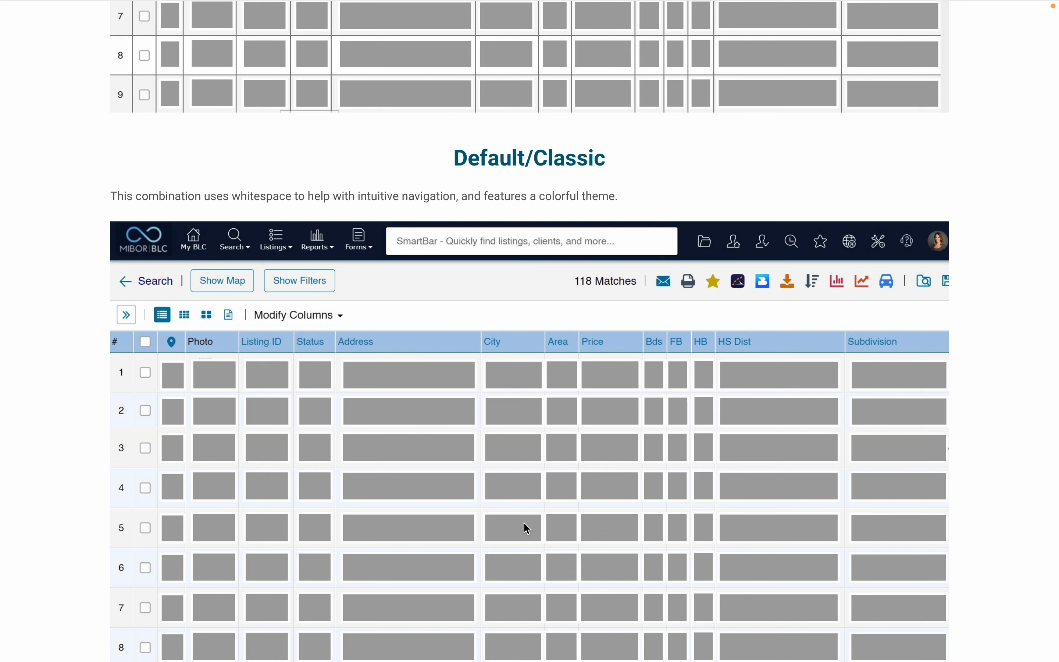
Compare the sample layouts that combine Compact spacing with the Default, High Contrast and Classic themes.
scroll(525, 527, down, 12)
scroll(527, 529, down, 2)
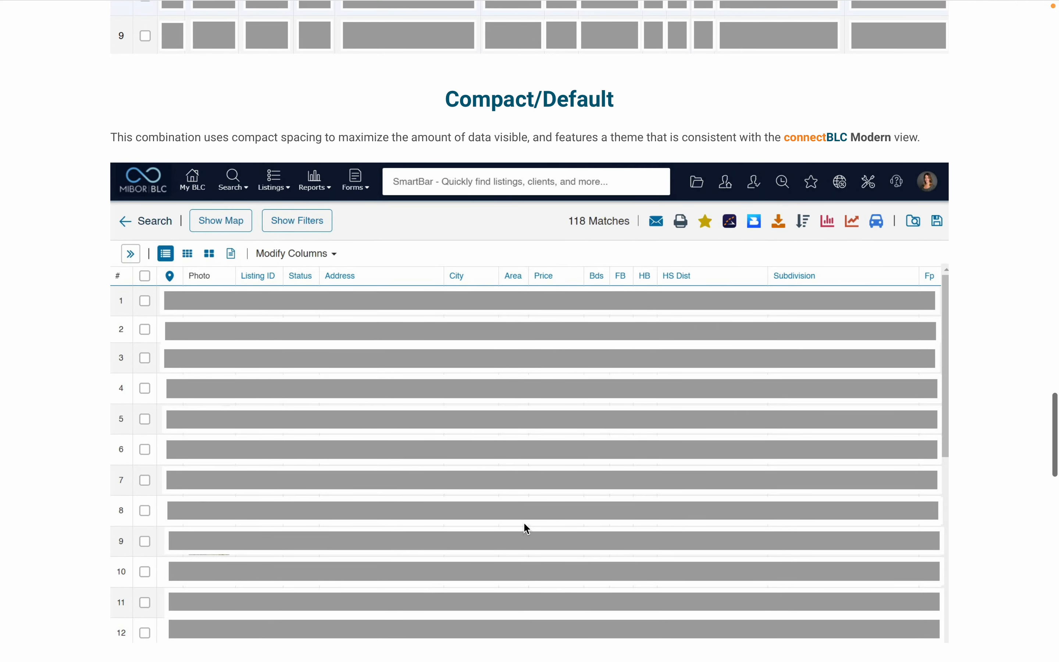
scroll(527, 529, down, 2)
scroll(527, 528, up, 1)
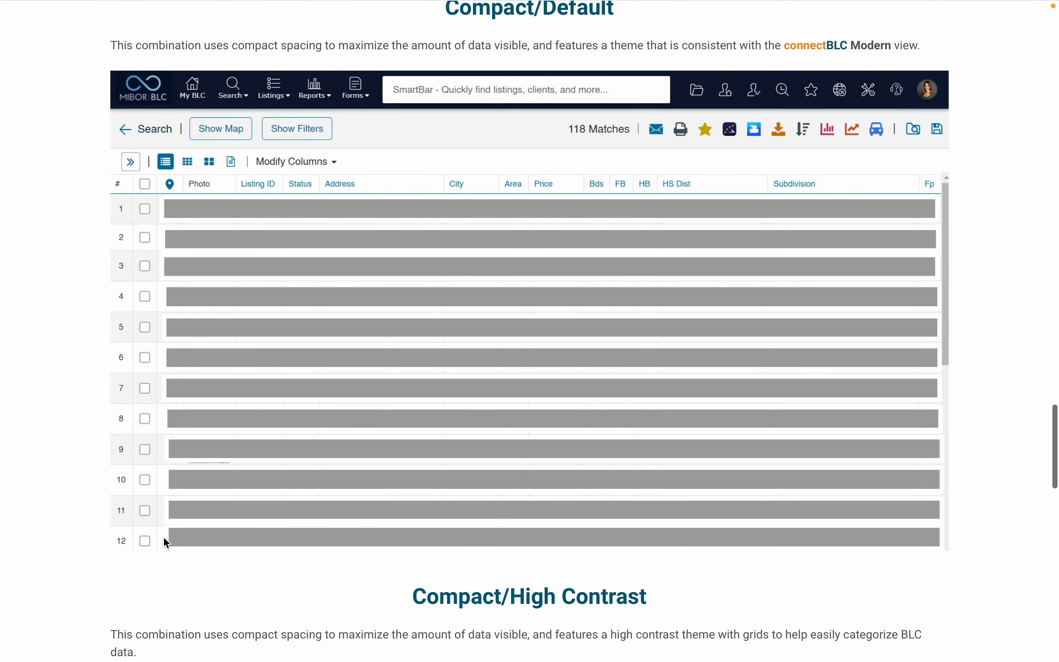
scroll(214, 450, up, 7)
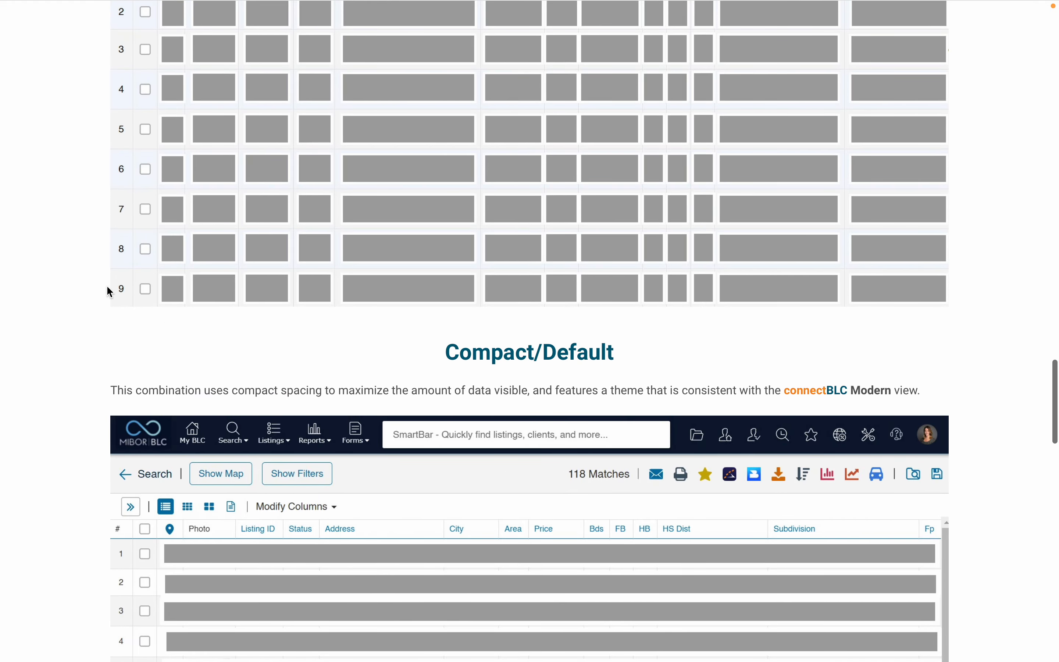
scroll(353, 396, down, 3)
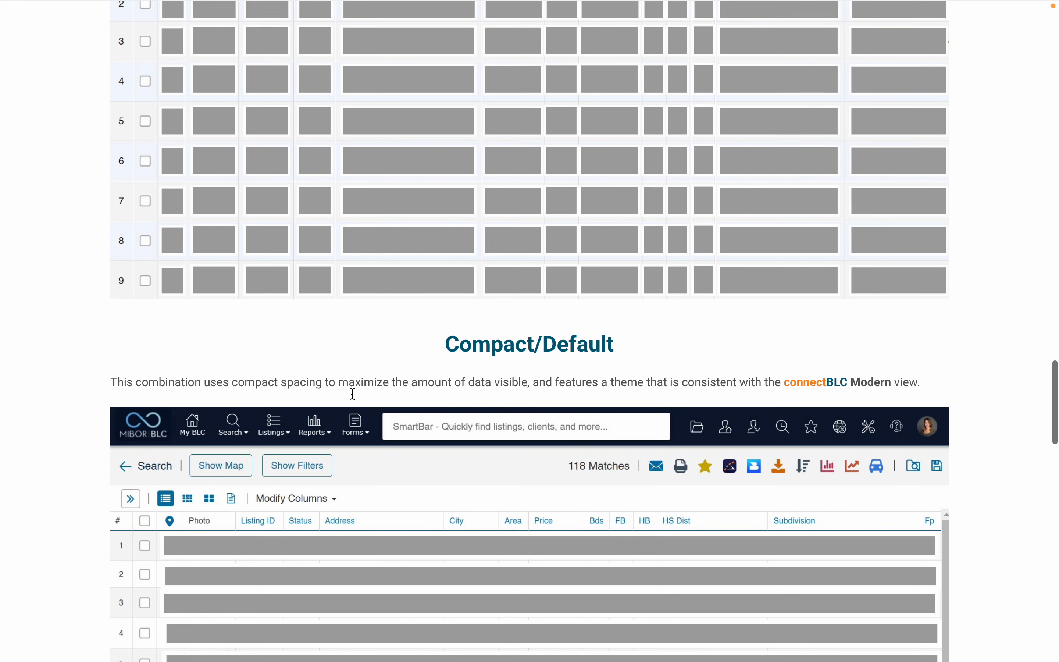
scroll(354, 398, down, 3)
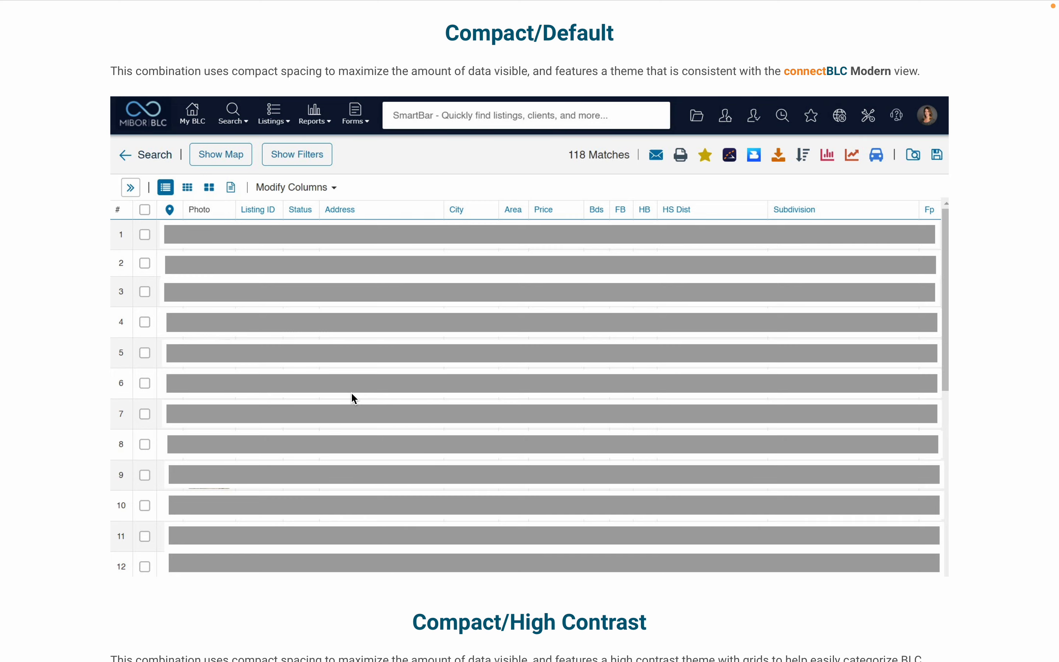
scroll(354, 396, down, 10)
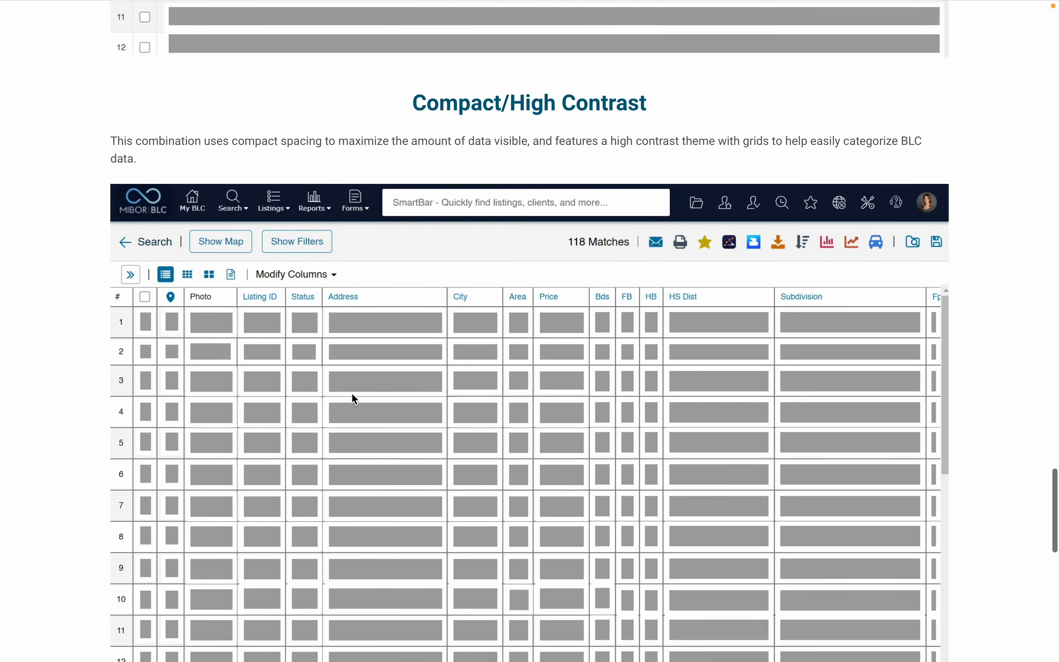
scroll(354, 399, down, 1)
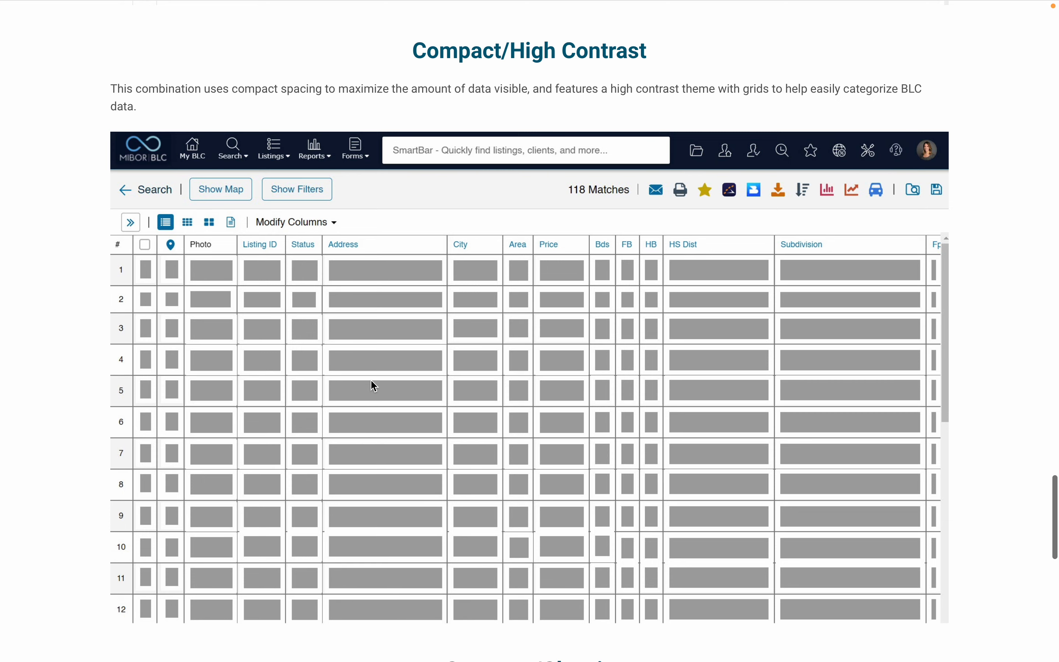
scroll(373, 386, down, 10)
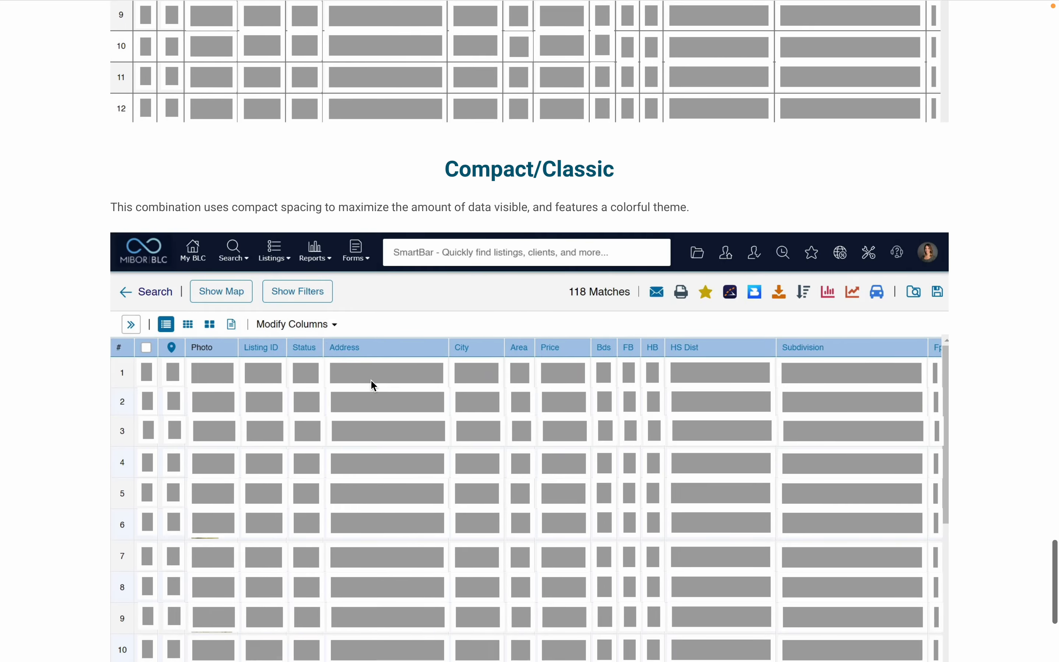
scroll(373, 385, down, 3)
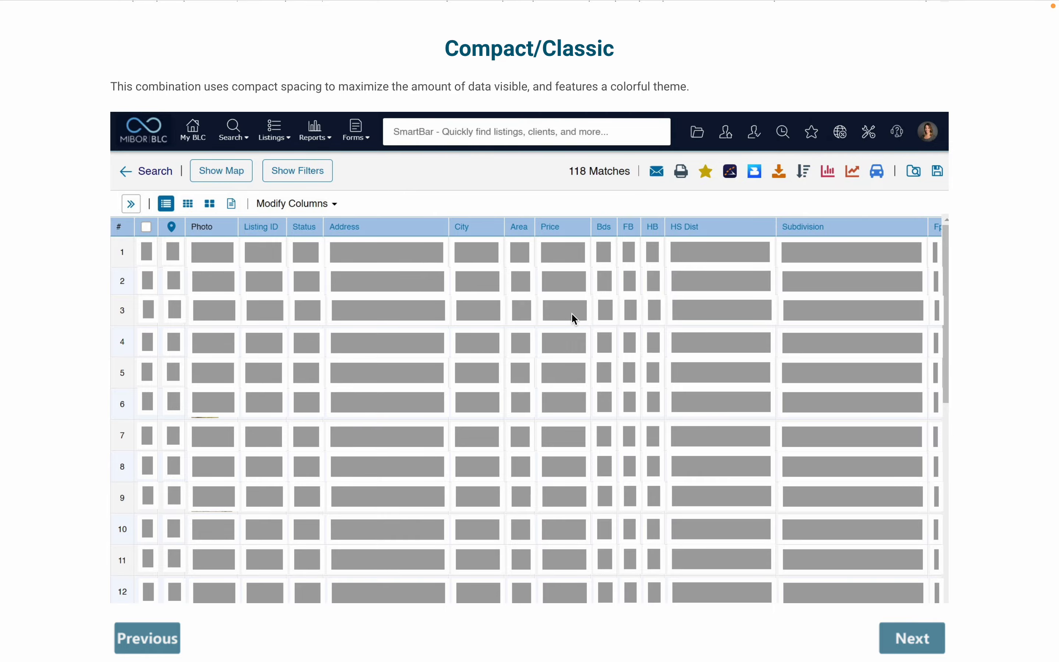
scroll(571, 313, down, 4)
Leave the sample layout help page and save the display settings.
scroll(572, 313, up, 19)
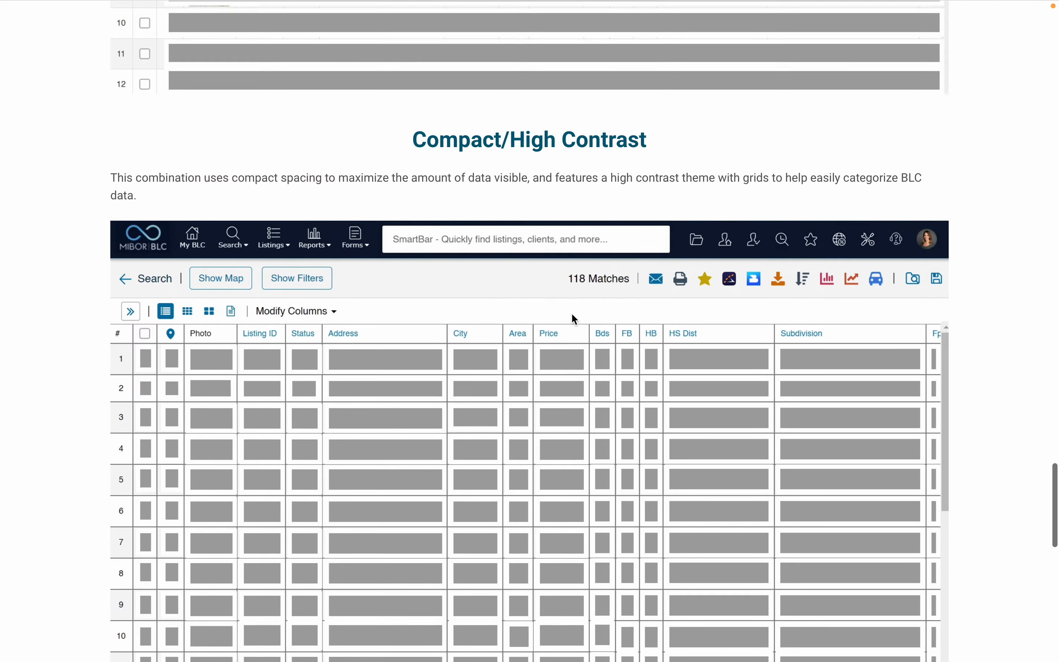
scroll(571, 313, up, 15)
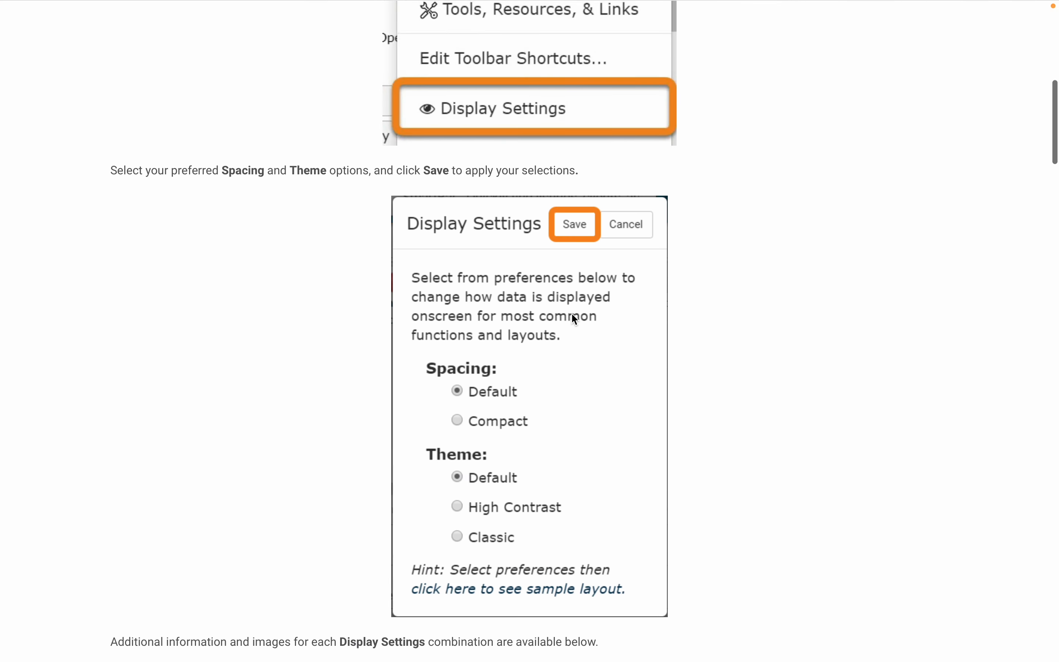
mouse_move(65, 2)
click(40, 27)
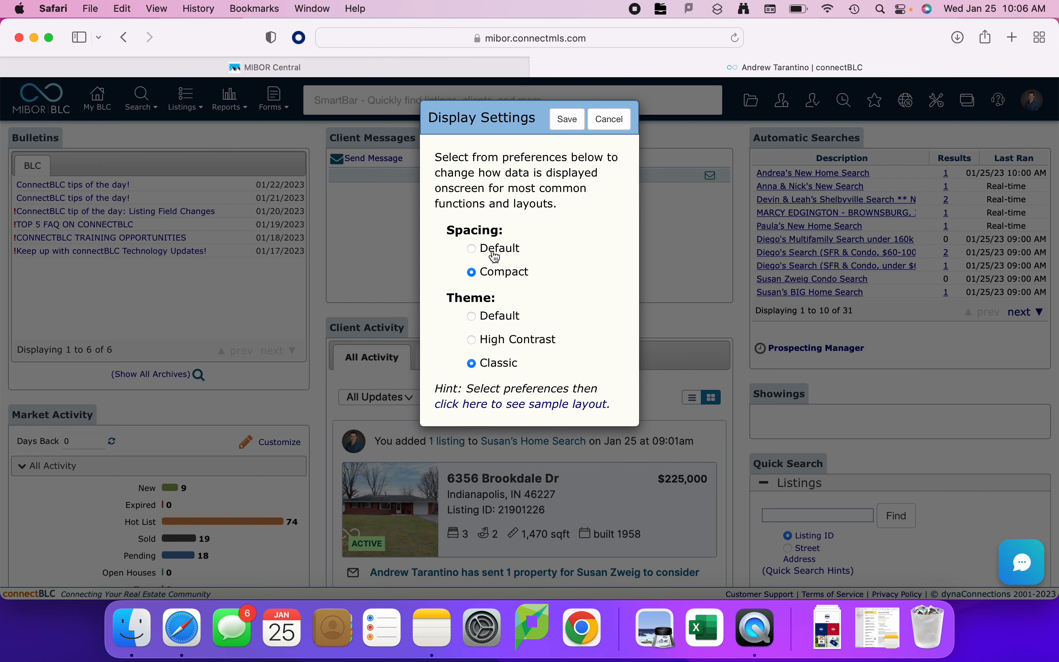
click(568, 120)
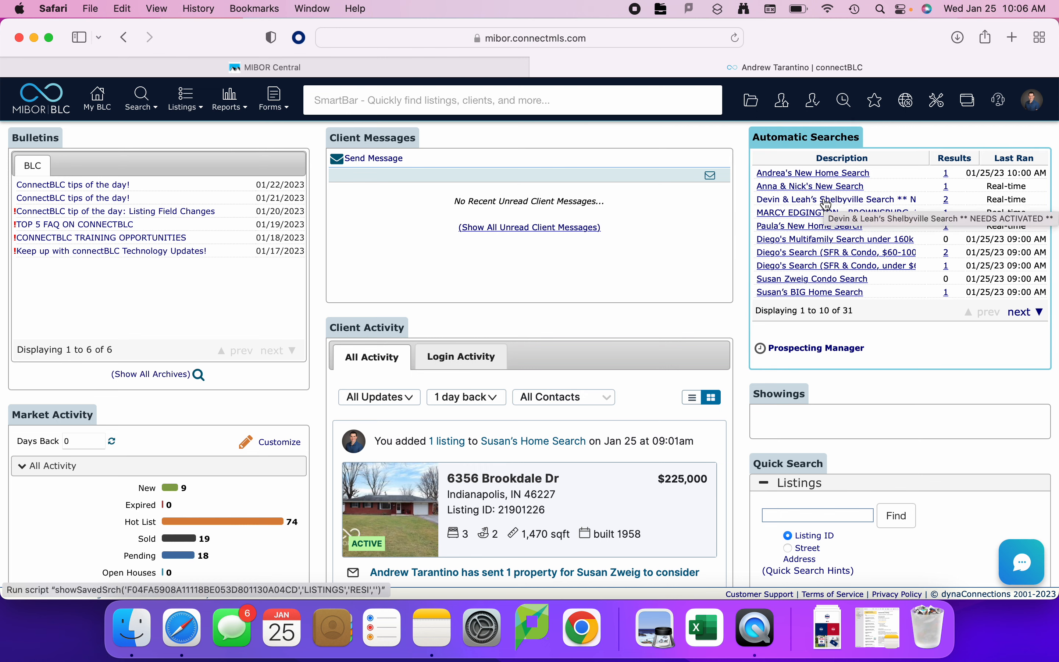
Open the account's Settings page.
click(1033, 105)
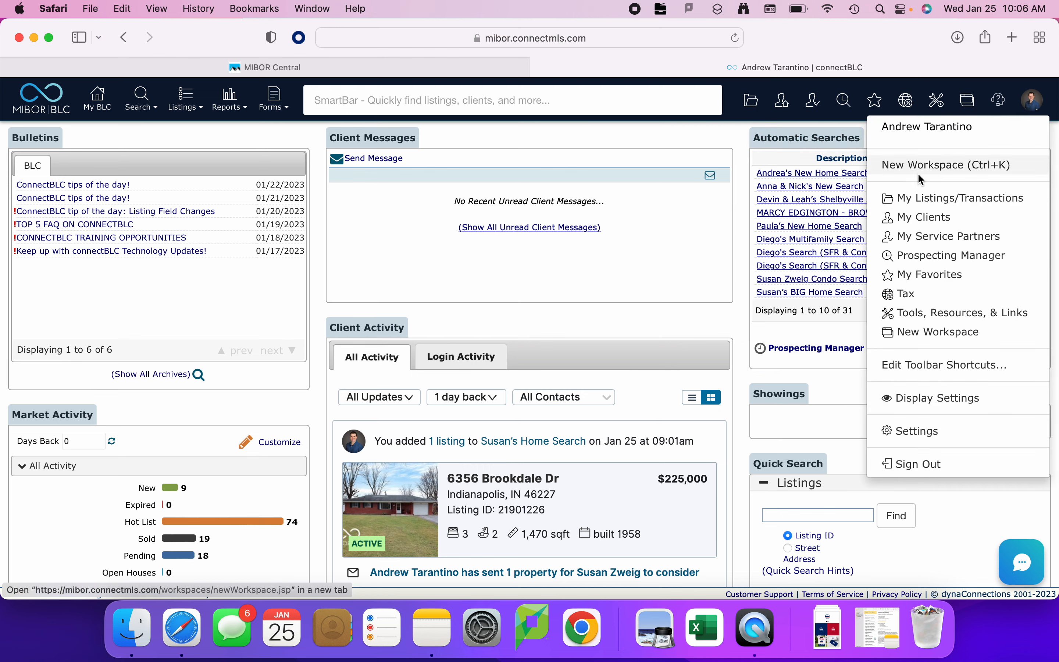
click(1036, 107)
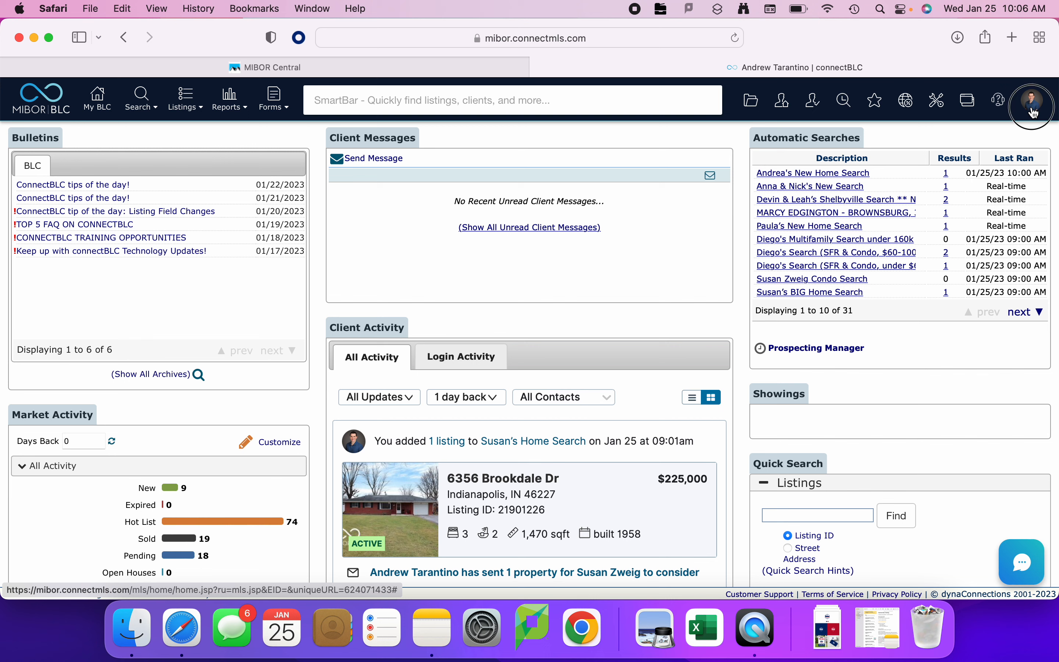
click(1035, 109)
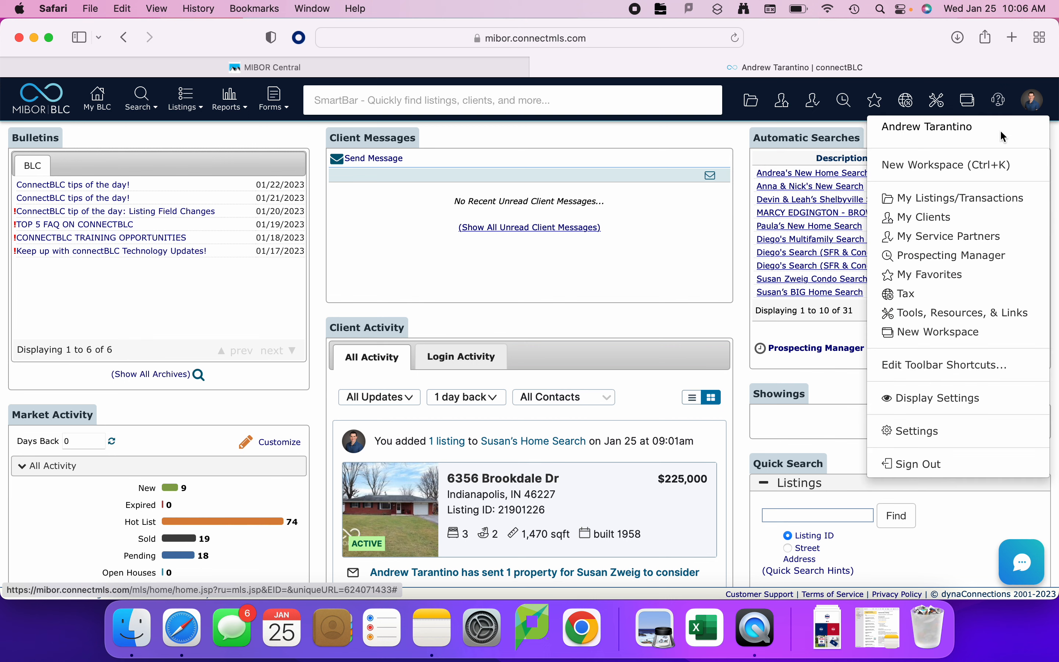
click(953, 435)
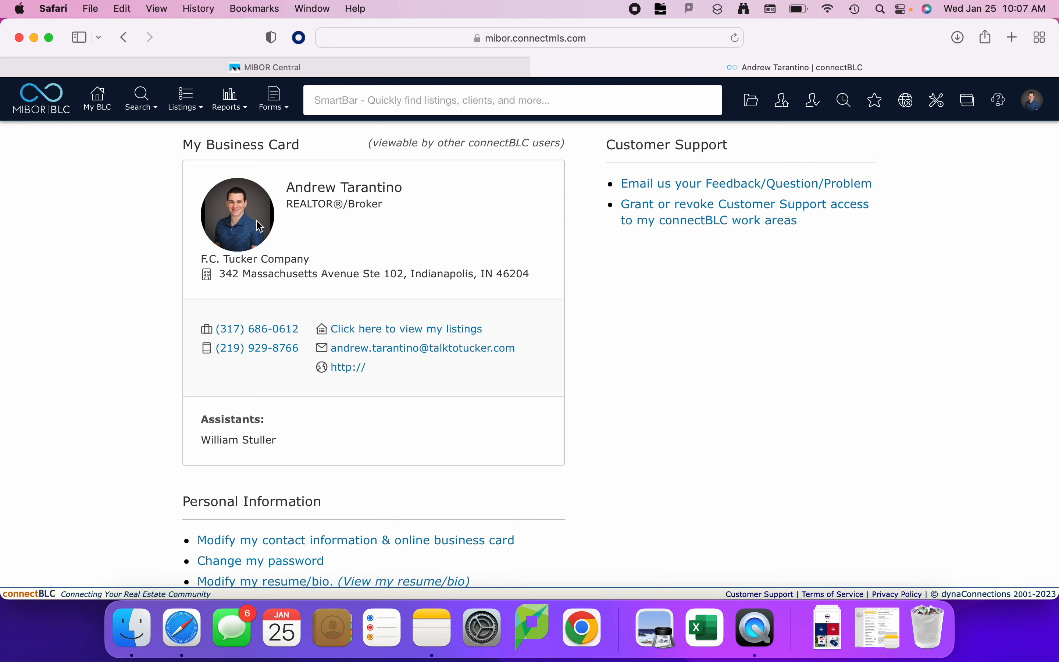
Review the title, company and office address on the business card, and look over the Personal Information options.
drag(288, 206, 372, 200)
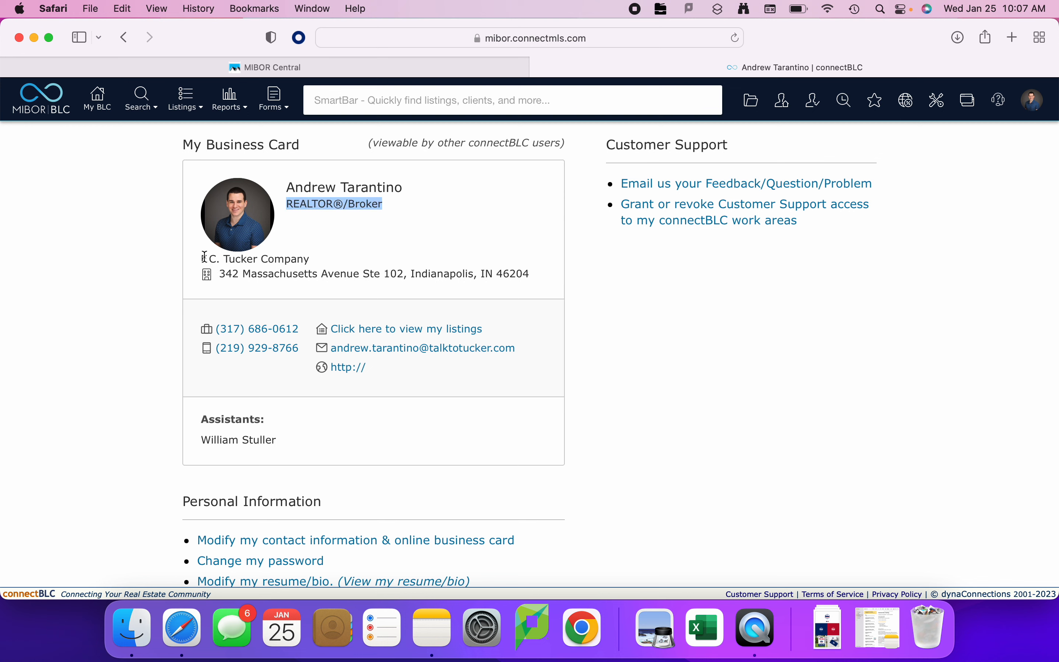
drag(204, 257, 312, 258)
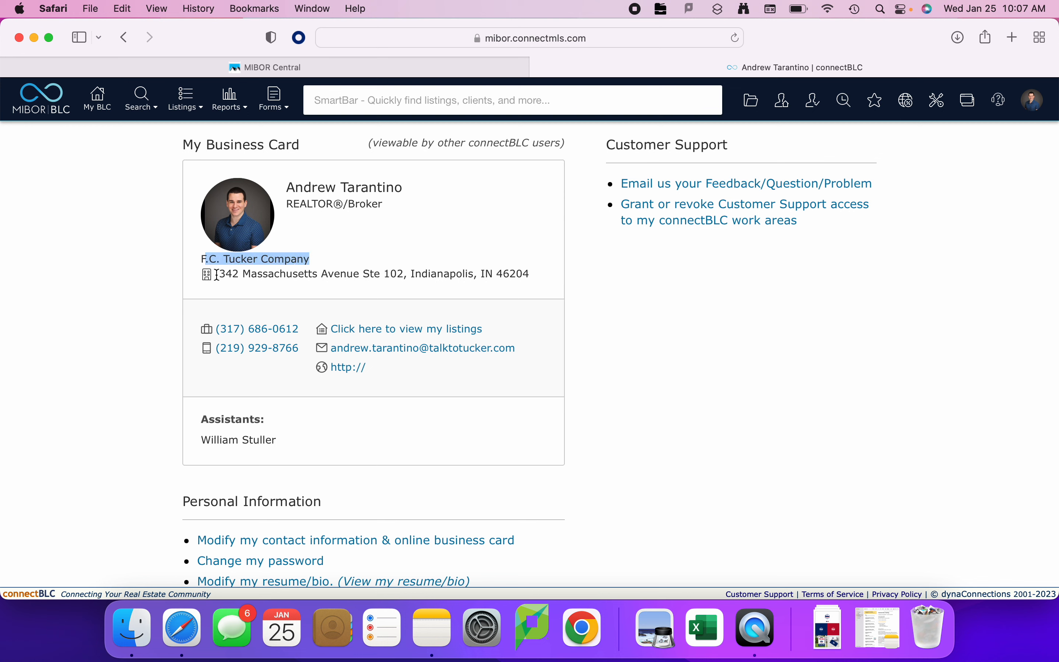
drag(226, 274, 539, 278)
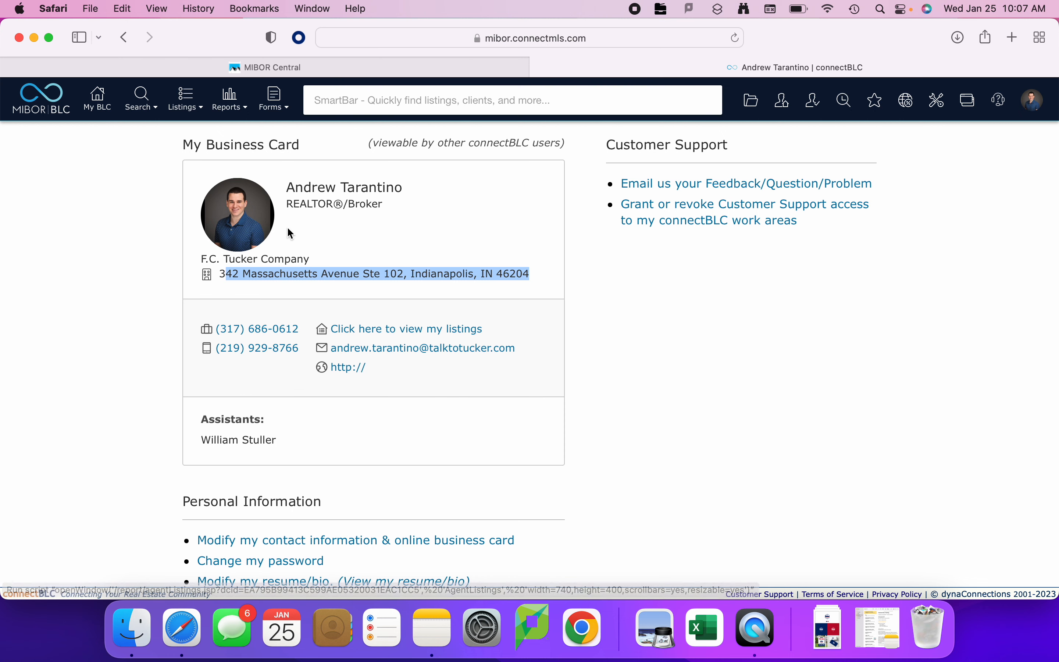
scroll(251, 500, down, 1)
scroll(252, 501, down, 5)
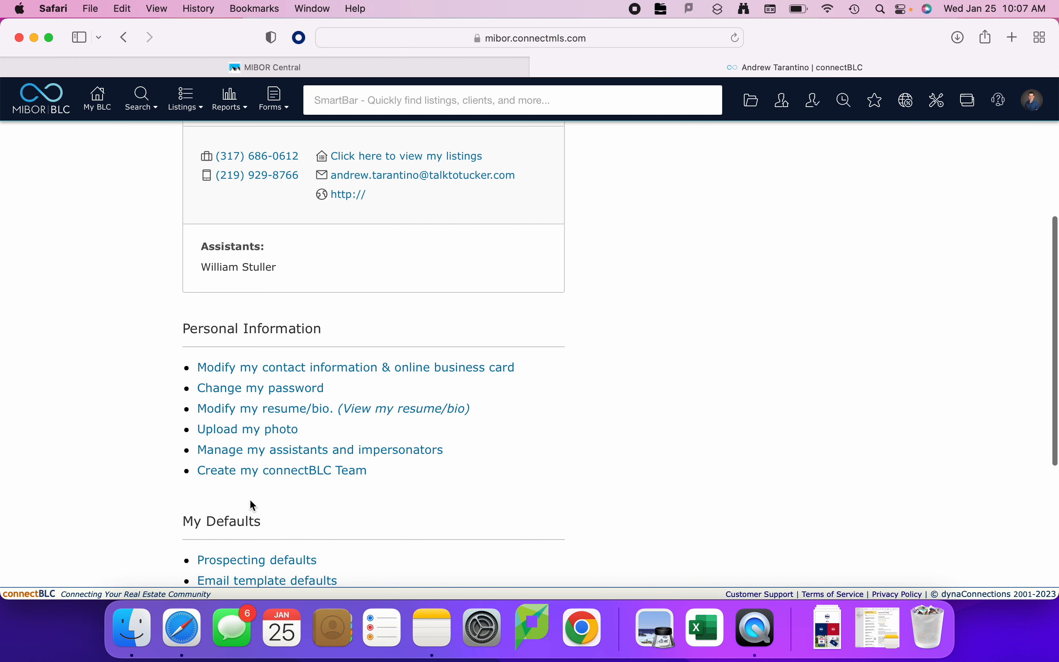
Open the contact information and online business card form and read the notice about requesting changes through the Realtor Association.
drag(181, 329, 324, 333)
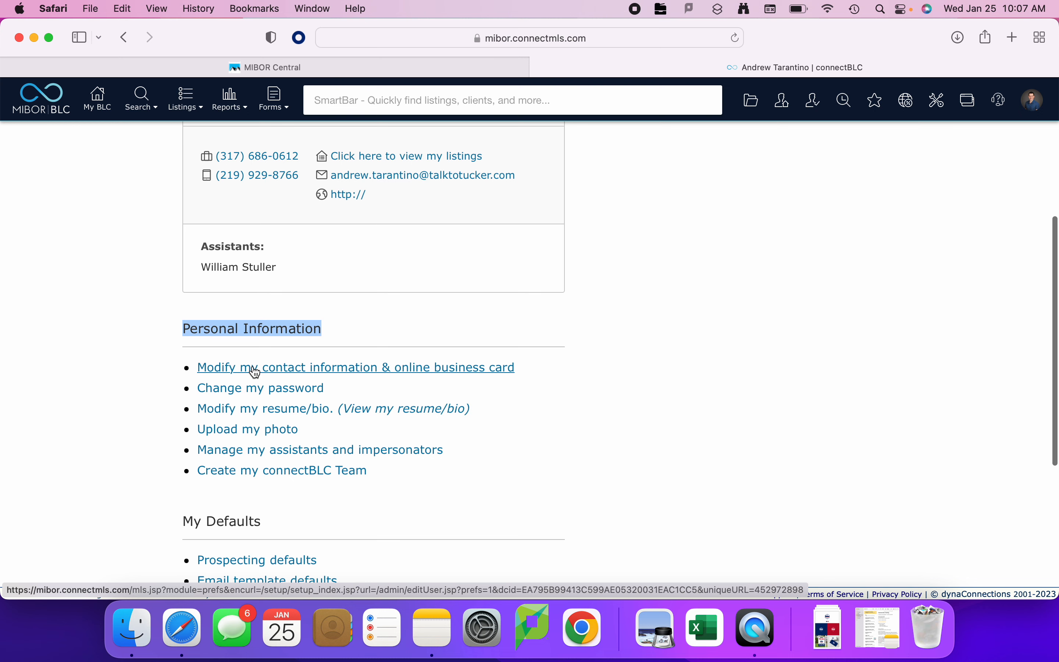
click(328, 368)
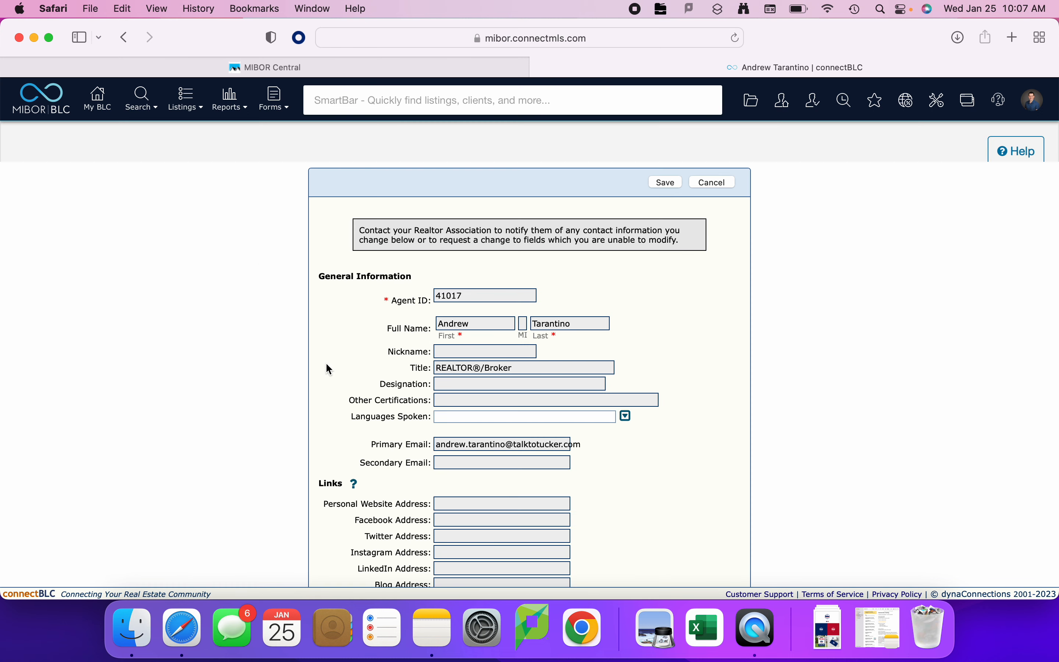
drag(361, 229, 683, 239)
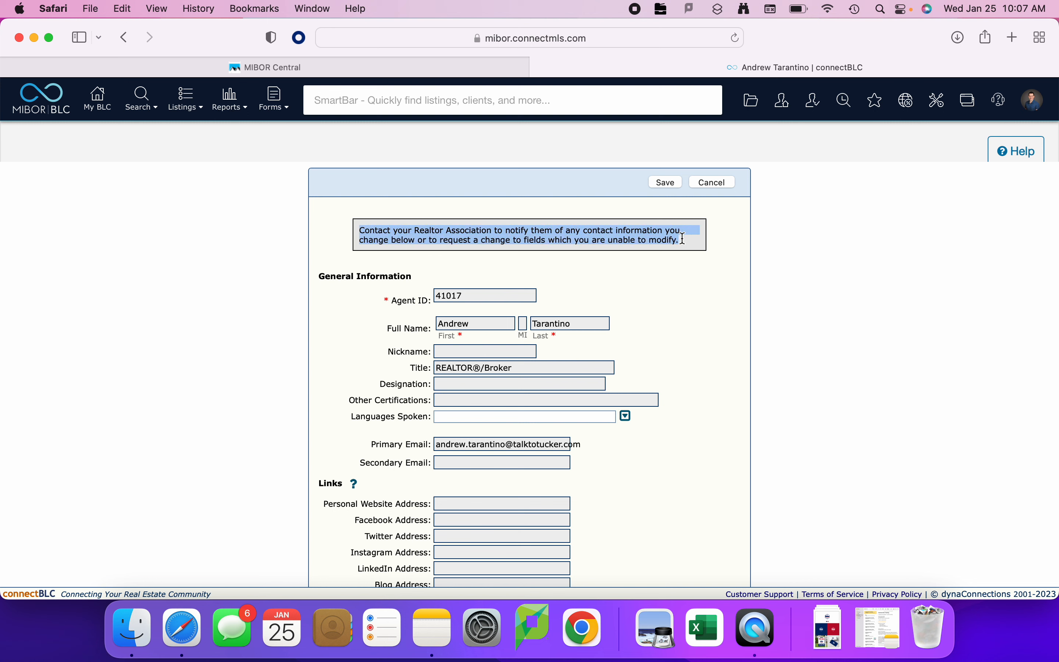
click(714, 264)
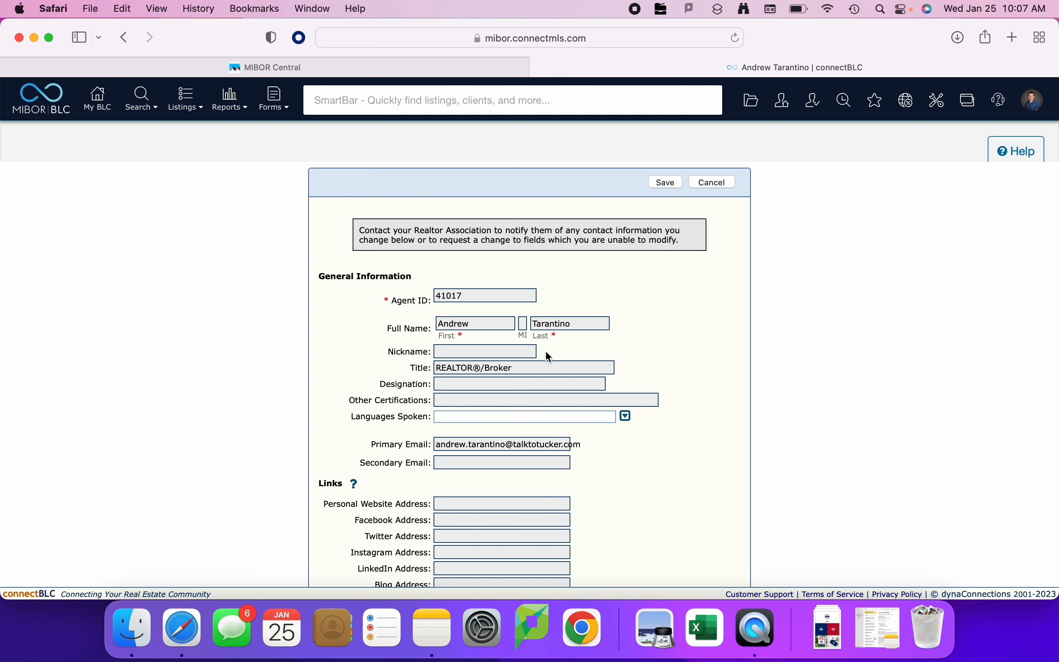
Look over the general information, links, display name, office and user contact sections of the form.
scroll(568, 467, down, 10)
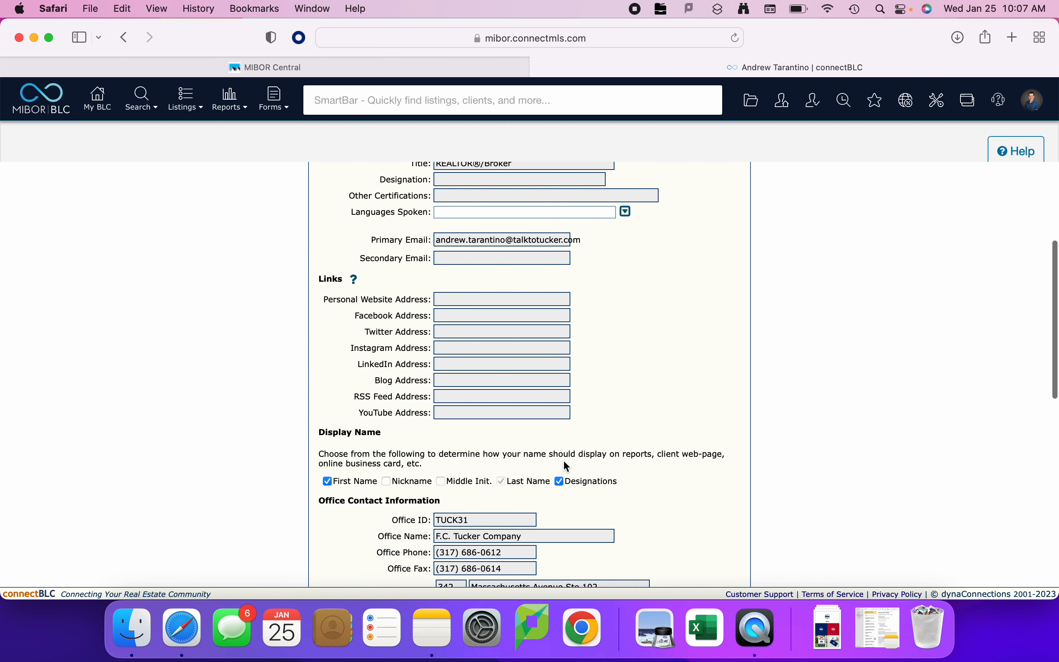
scroll(564, 463, down, 2)
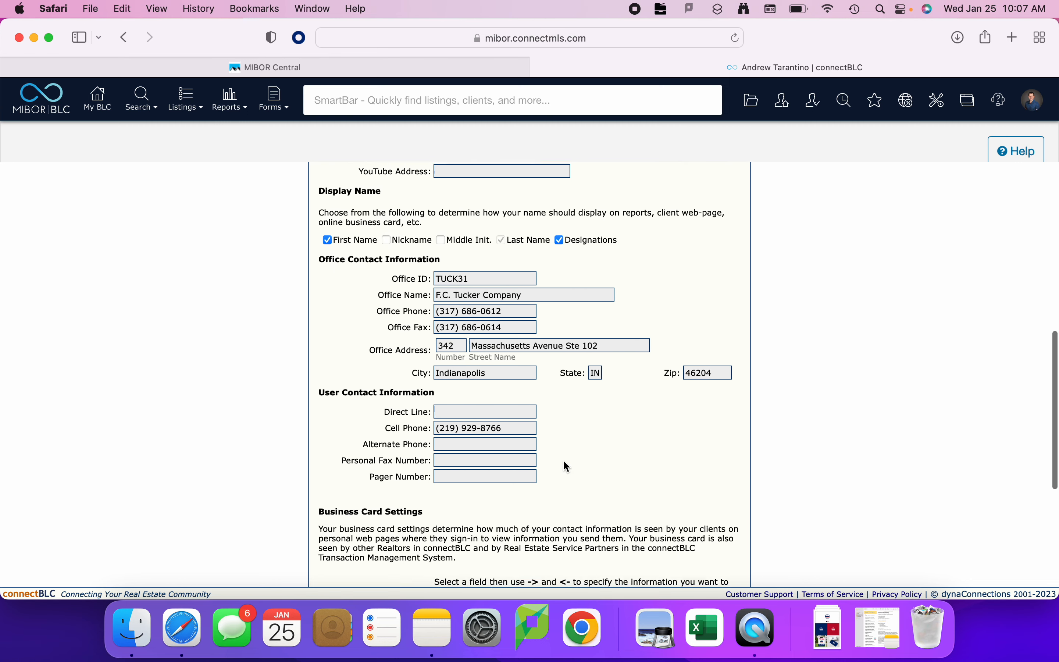
scroll(564, 463, up, 12)
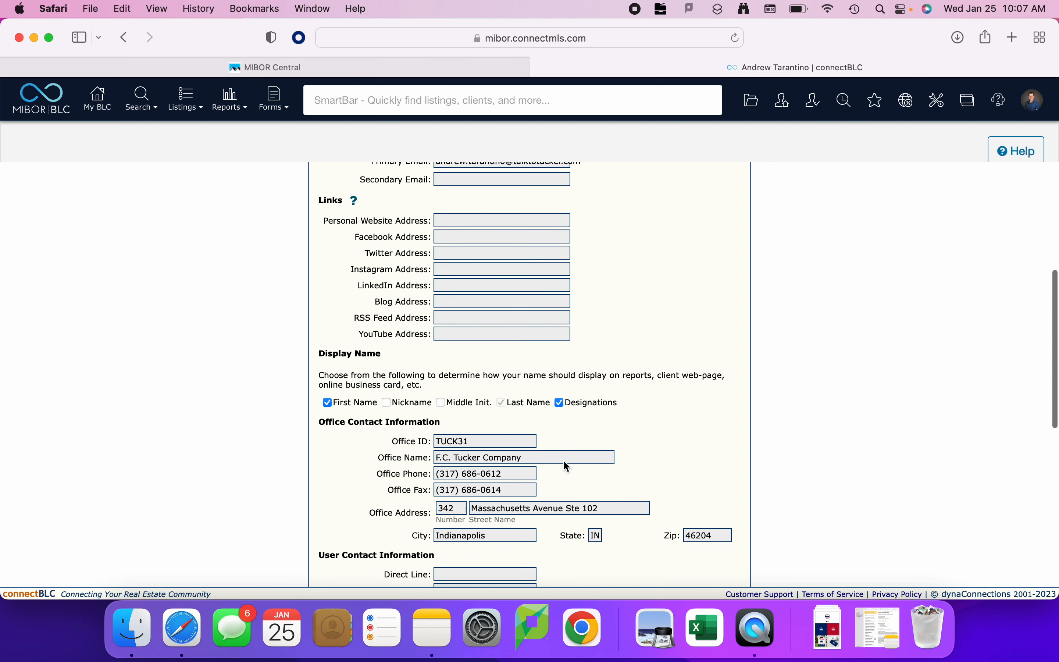
scroll(566, 466, up, 1)
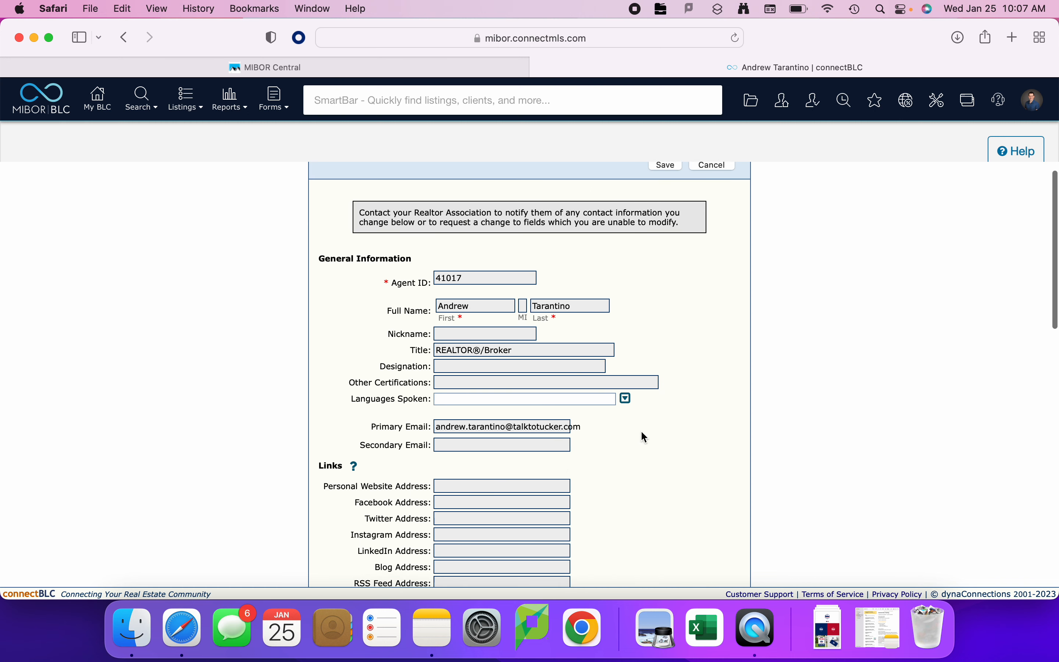
scroll(642, 432, down, 1)
scroll(640, 428, down, 1)
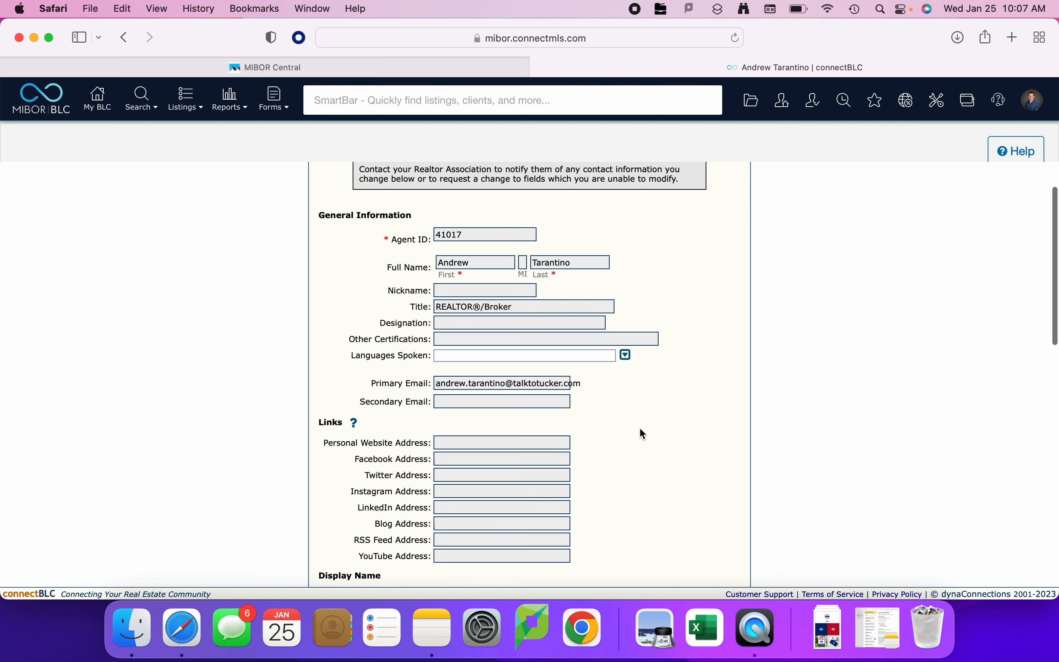
Set Languages Spoken to Arabic in the general information section.
click(509, 331)
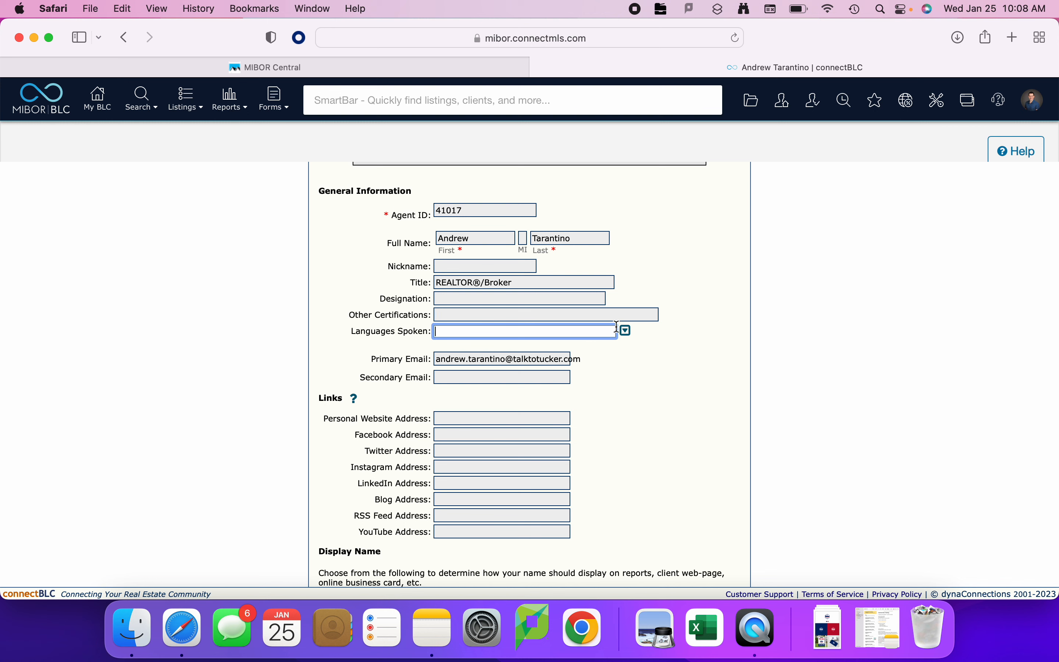
click(627, 330)
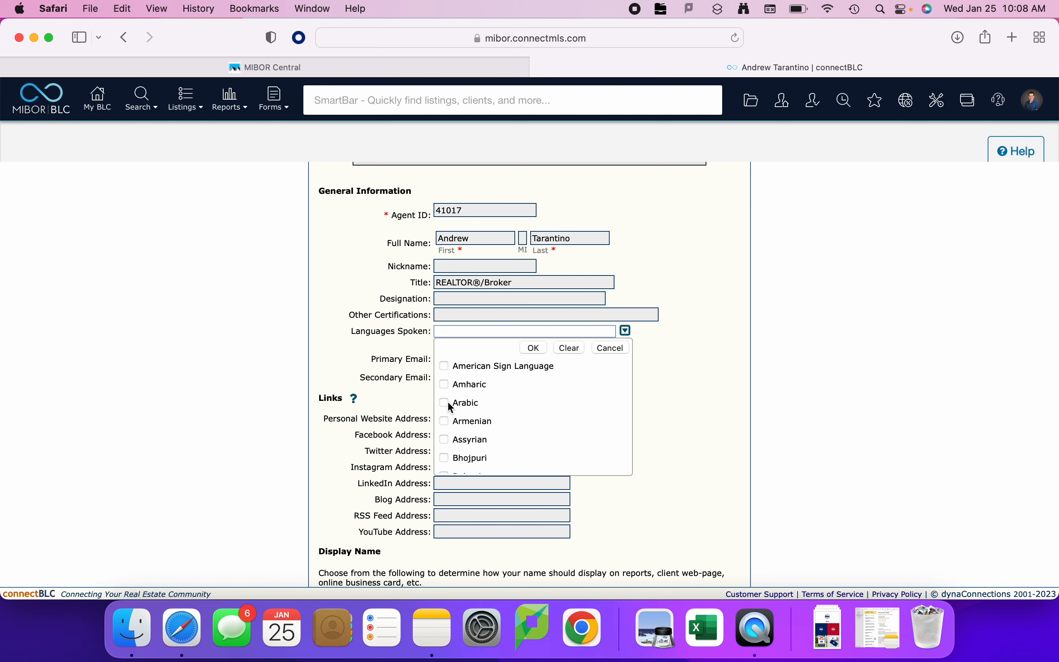
click(448, 403)
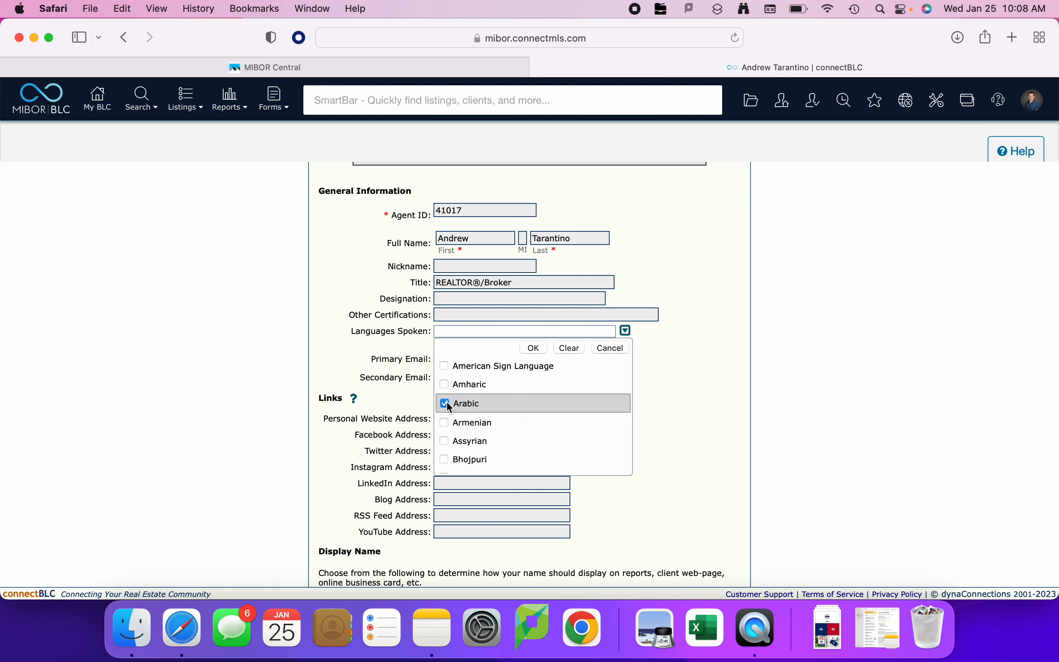
click(534, 349)
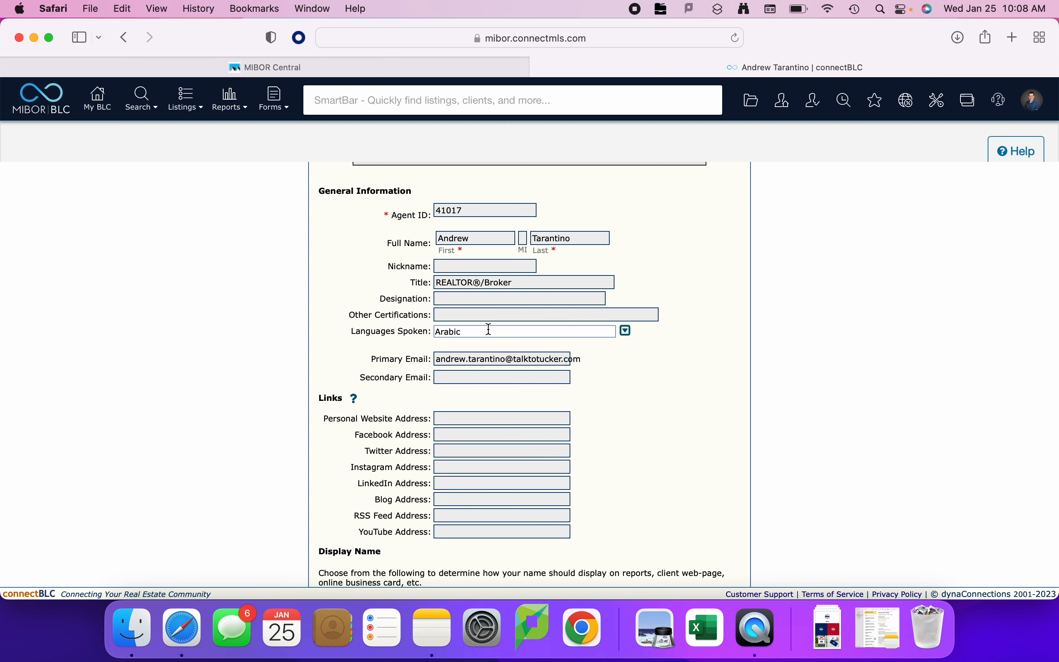
Glance at the business card settings and clear Arabic from the Languages Spoken field.
scroll(630, 396, down, 15)
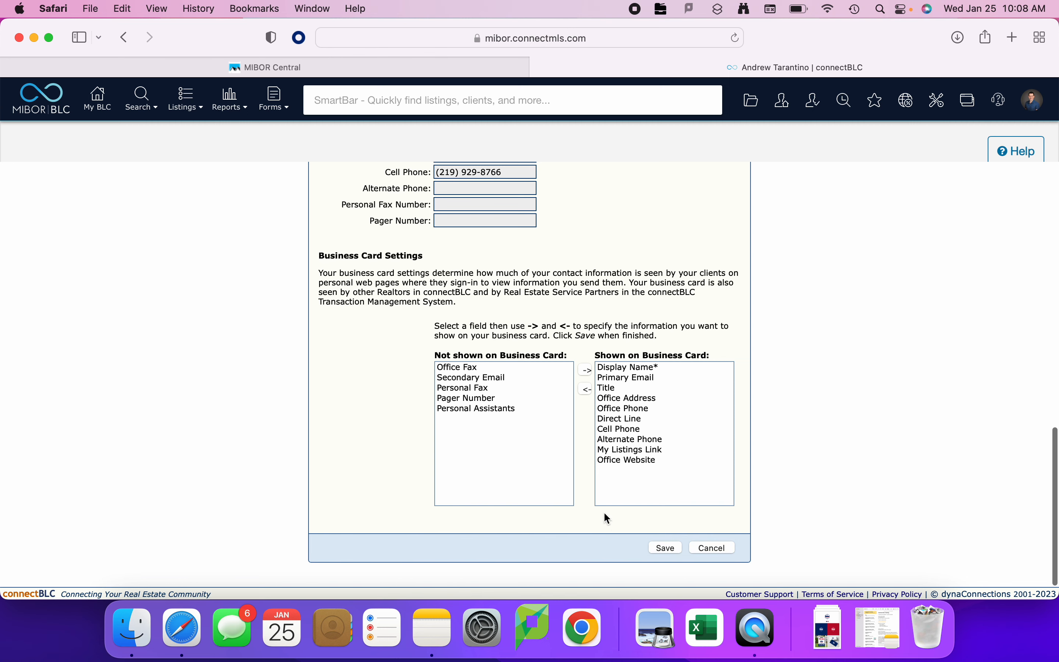
scroll(598, 516, up, 15)
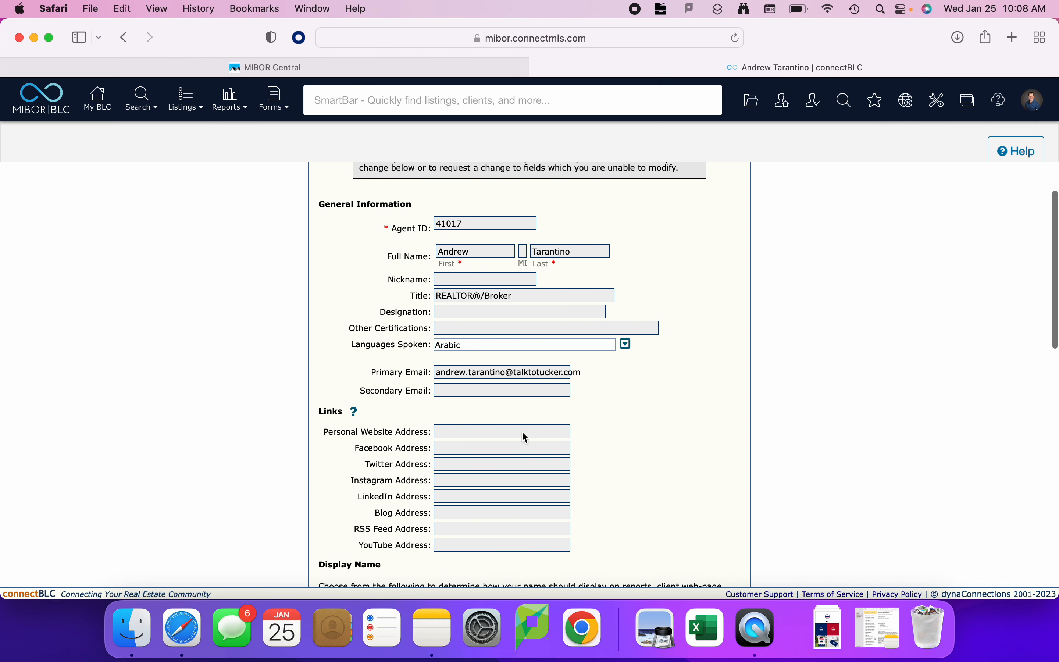
drag(476, 349, 420, 345)
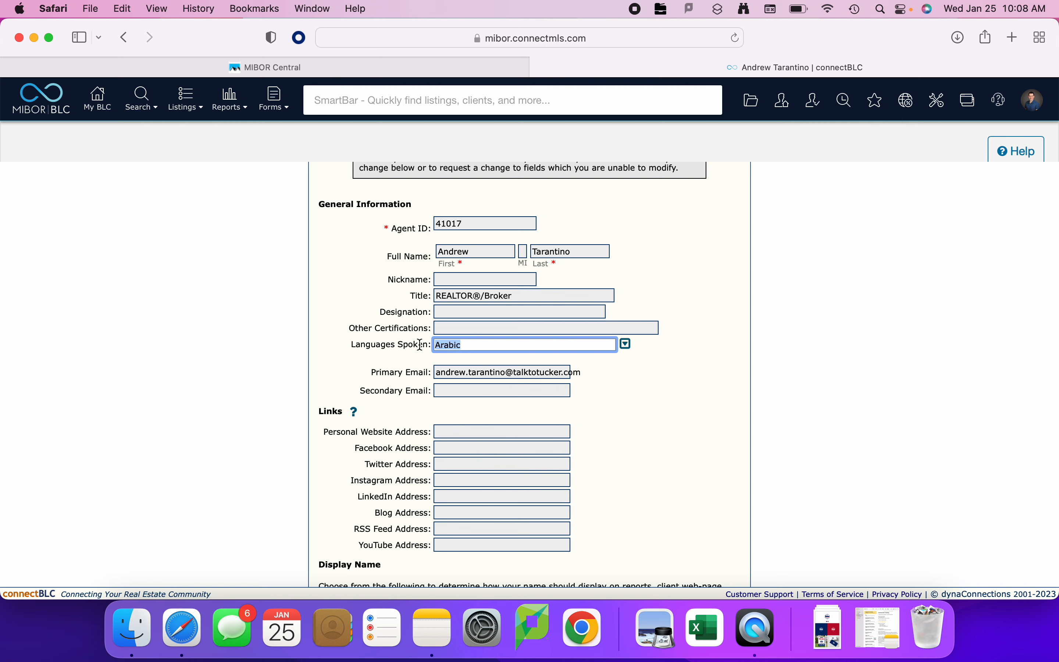
key(BackSpace)
click(699, 419)
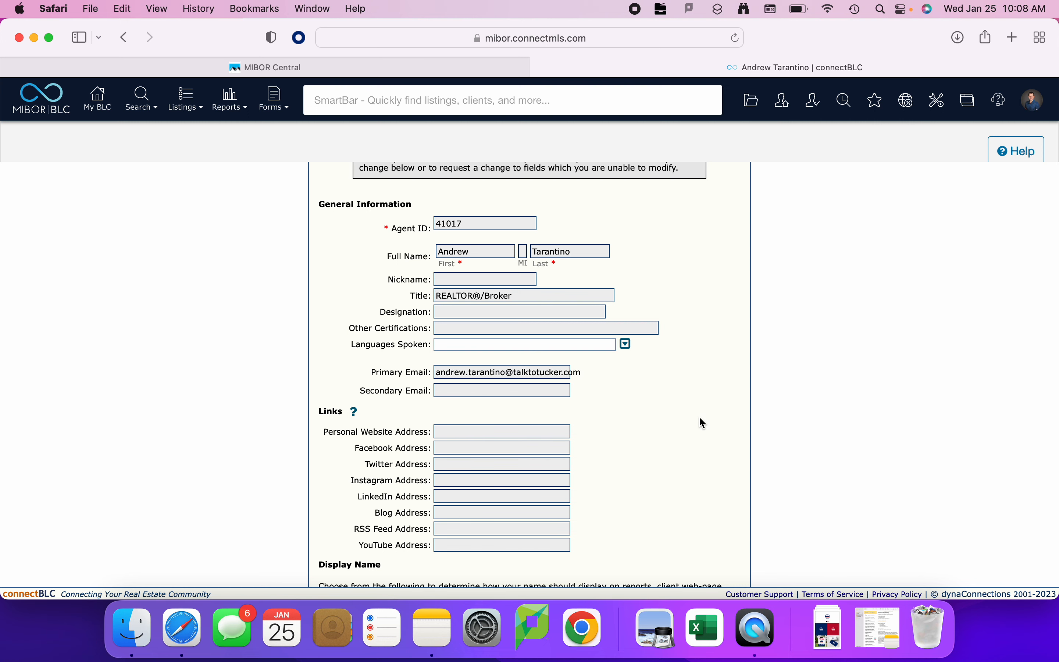
Try to change which of the first name, nickname and middle initial appear in the display name.
scroll(641, 418, down, 5)
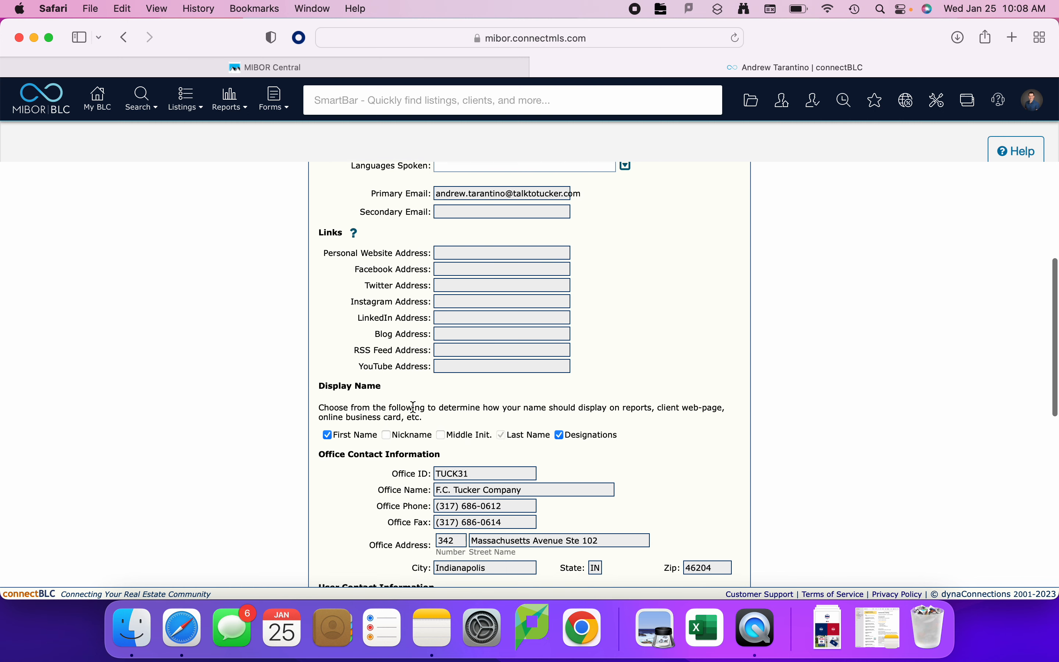
click(387, 435)
click(442, 436)
click(329, 438)
click(440, 435)
Review the office and user contact information and the fields shown or not shown on the business card.
scroll(718, 450, down, 5)
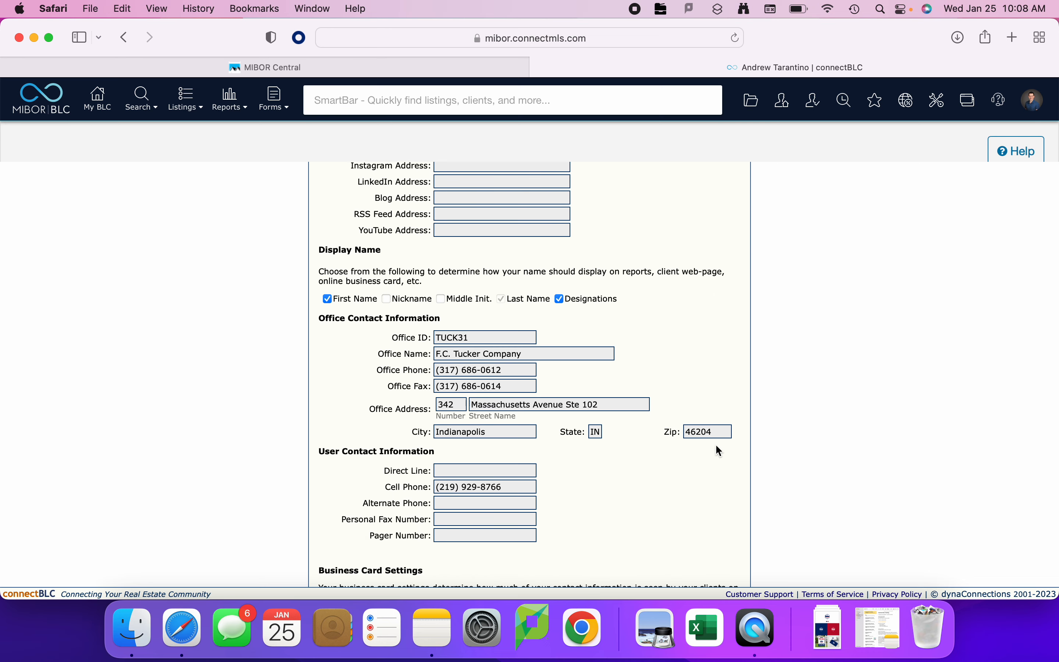
scroll(717, 447, down, 1)
scroll(717, 446, up, 3)
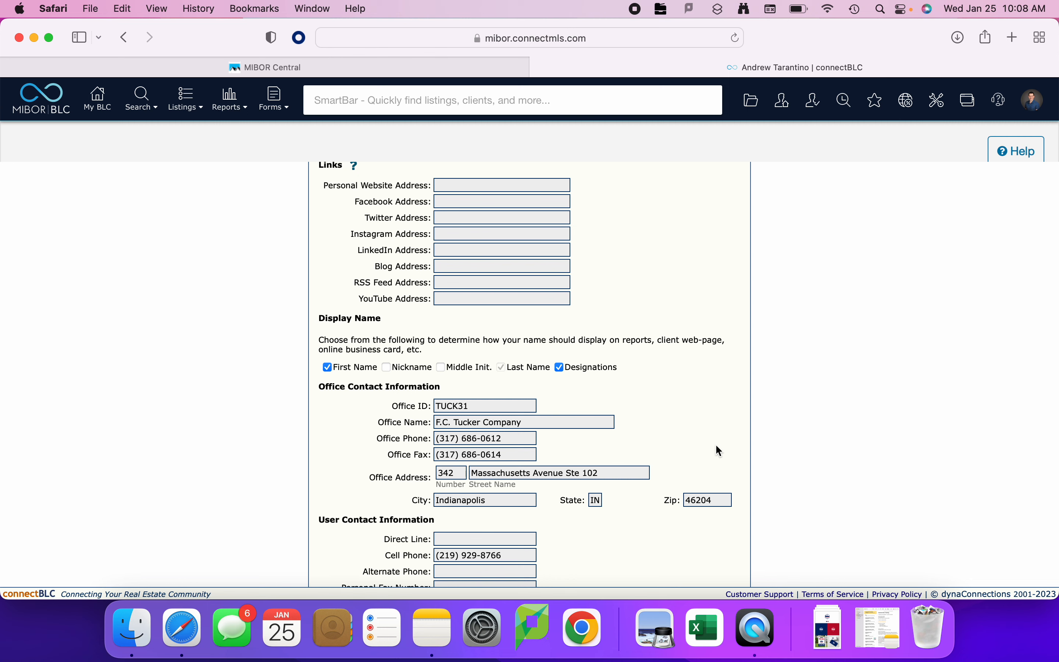
scroll(718, 451, down, 3)
scroll(716, 446, down, 7)
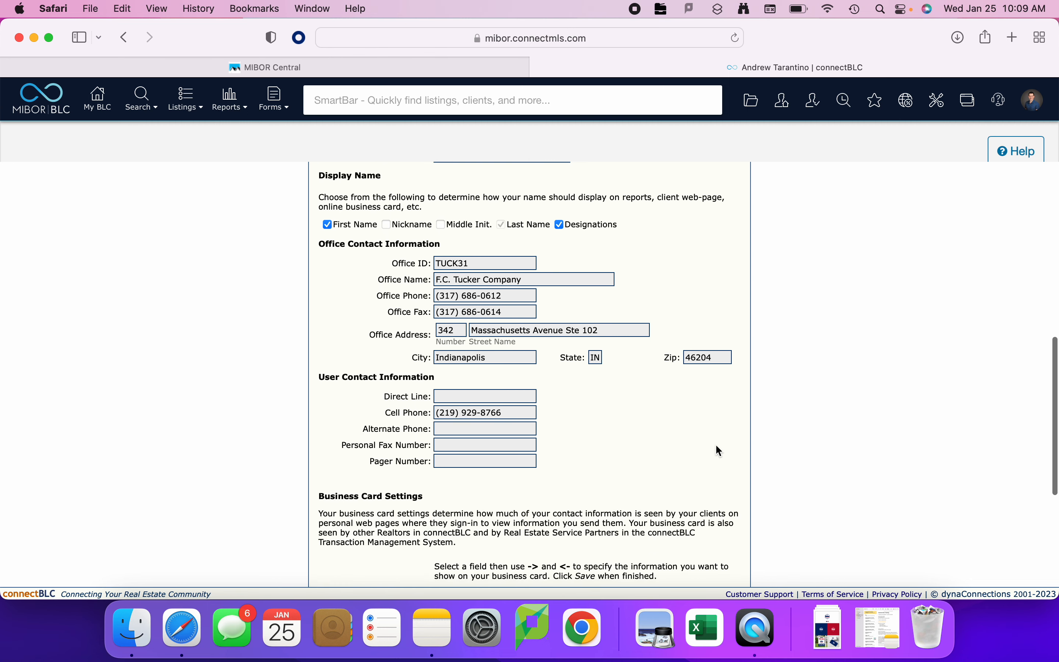
scroll(716, 445, down, 5)
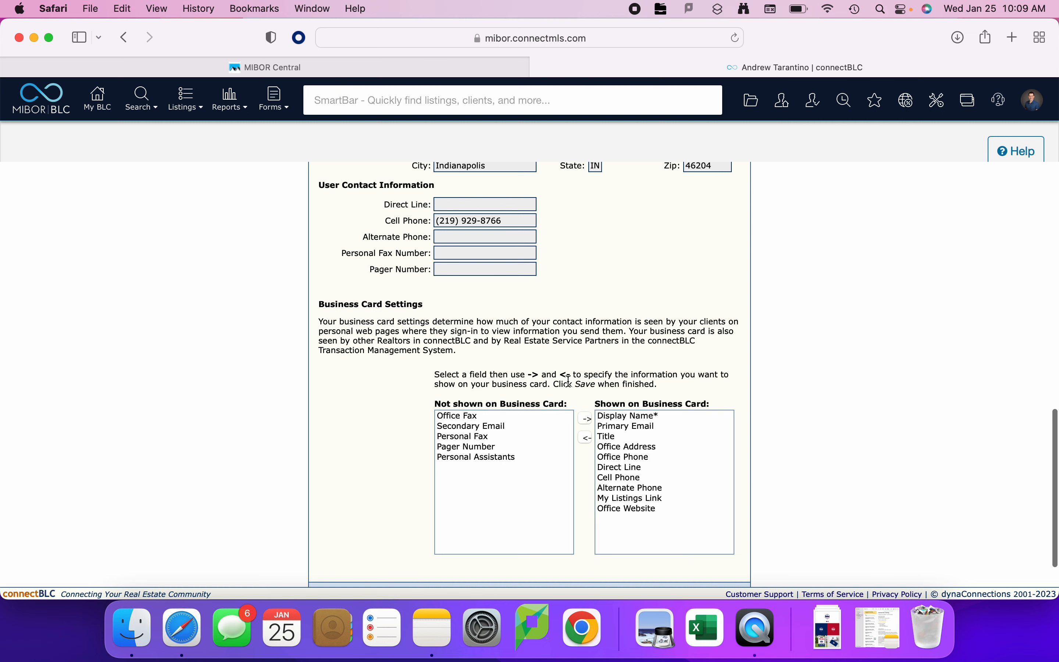
scroll(569, 381, up, 9)
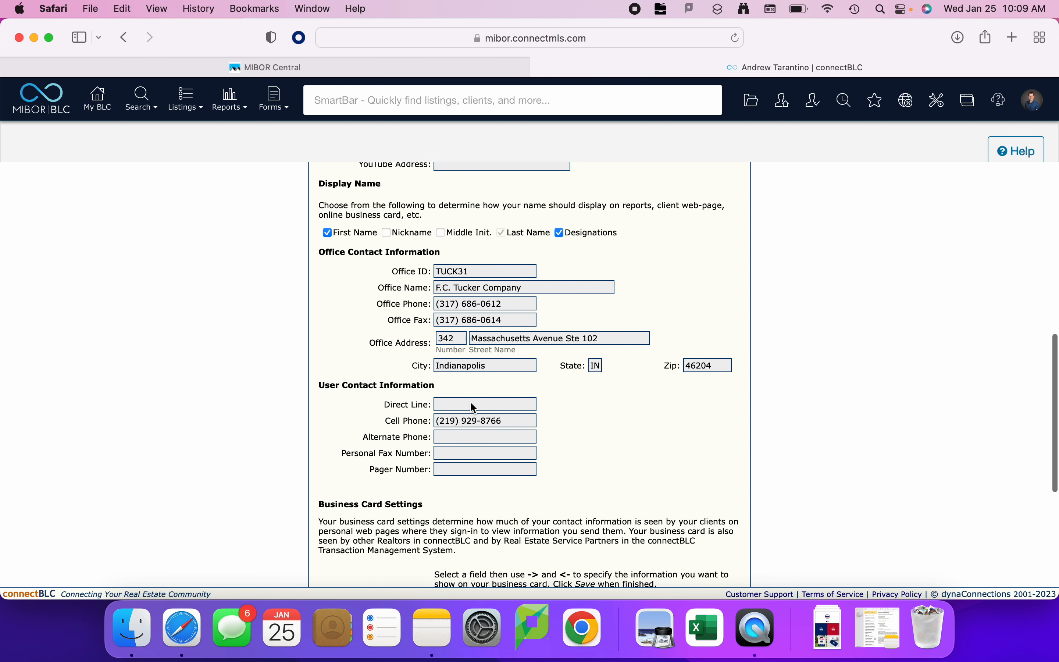
scroll(546, 268, up, 14)
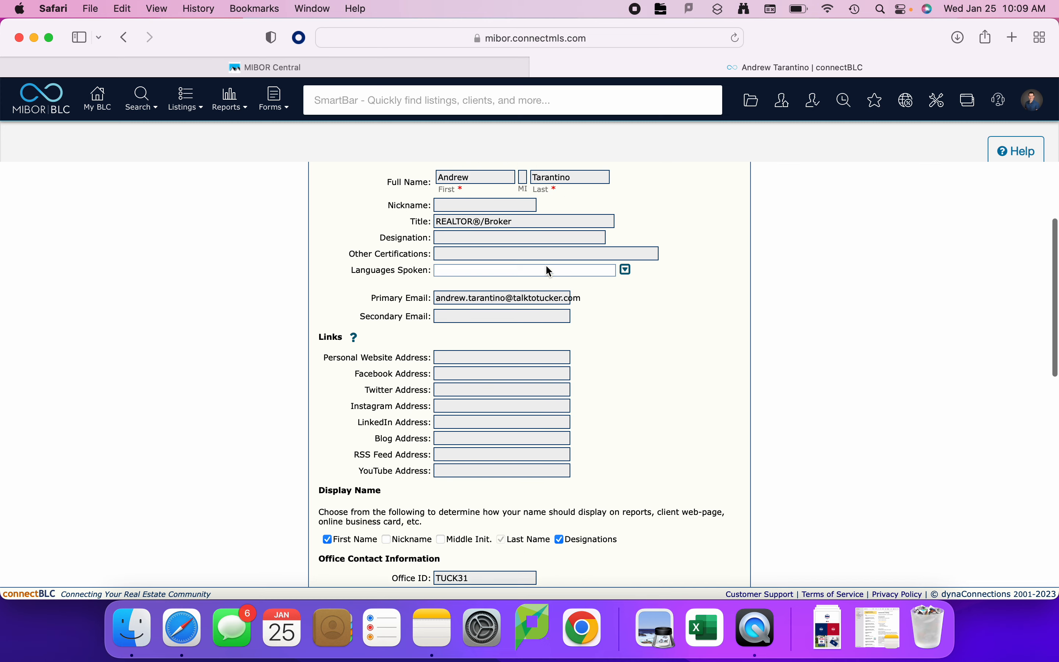
scroll(550, 271, up, 3)
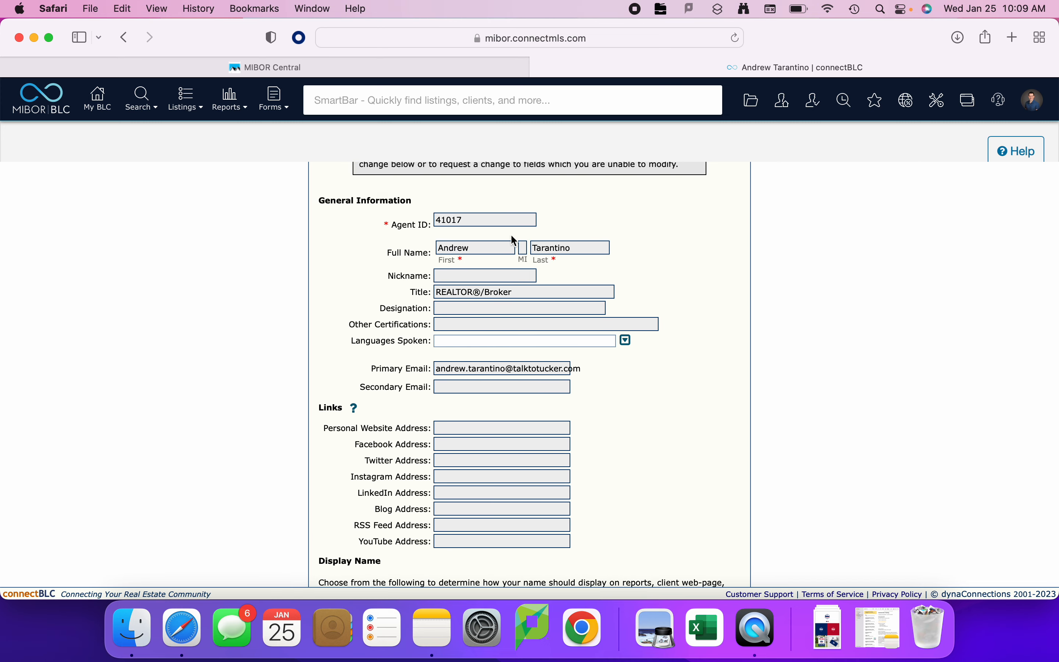
Switch to the MIBOR Central site and open the member's My Profile page.
click(324, 65)
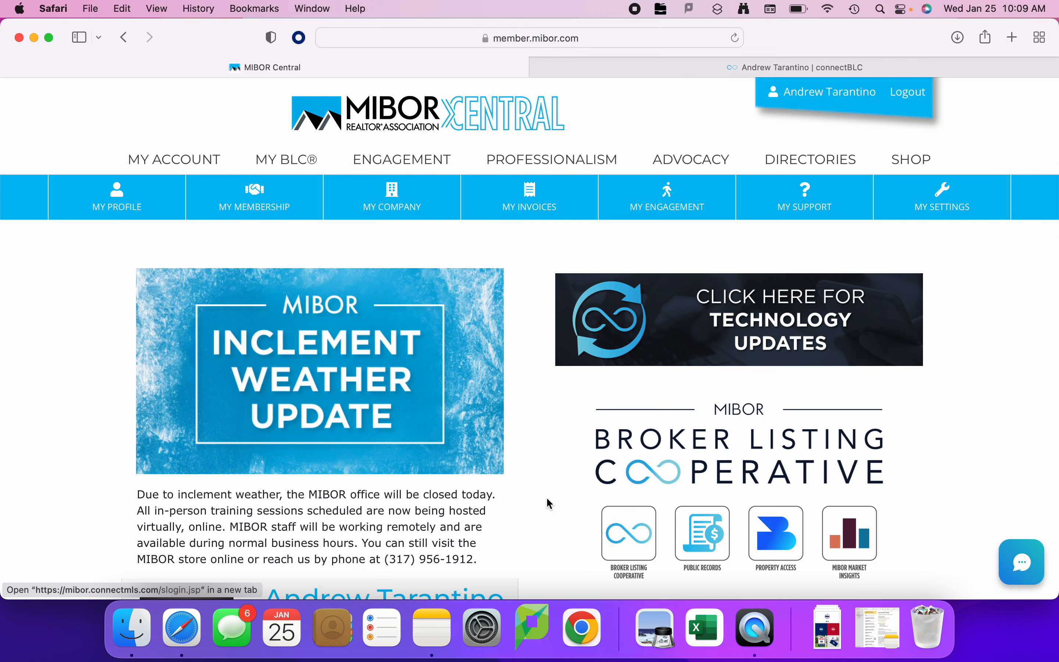
click(173, 159)
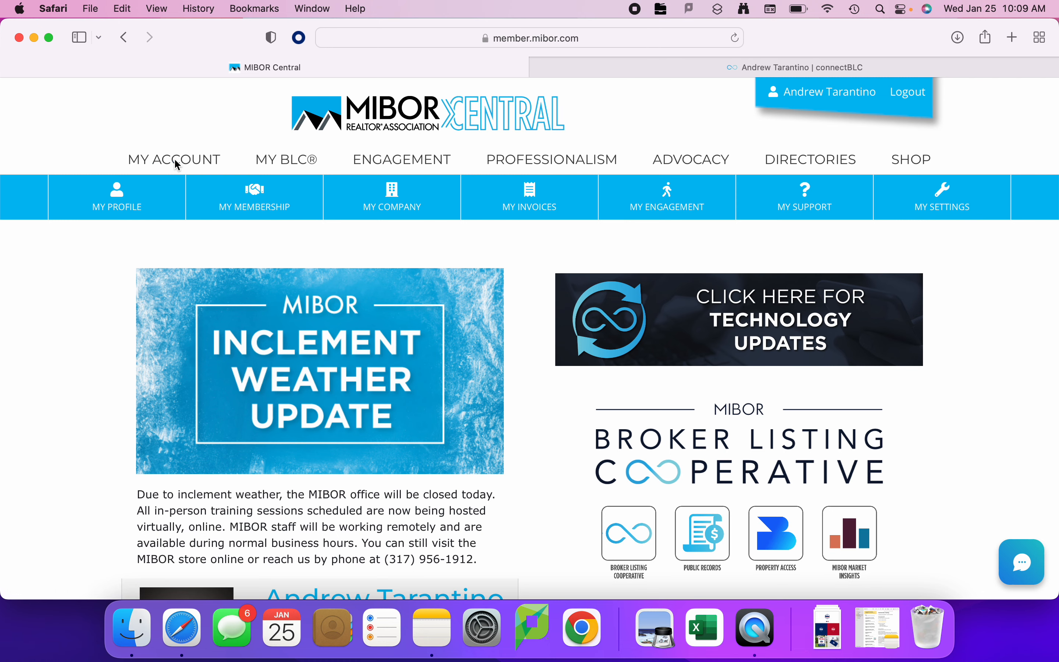
click(115, 202)
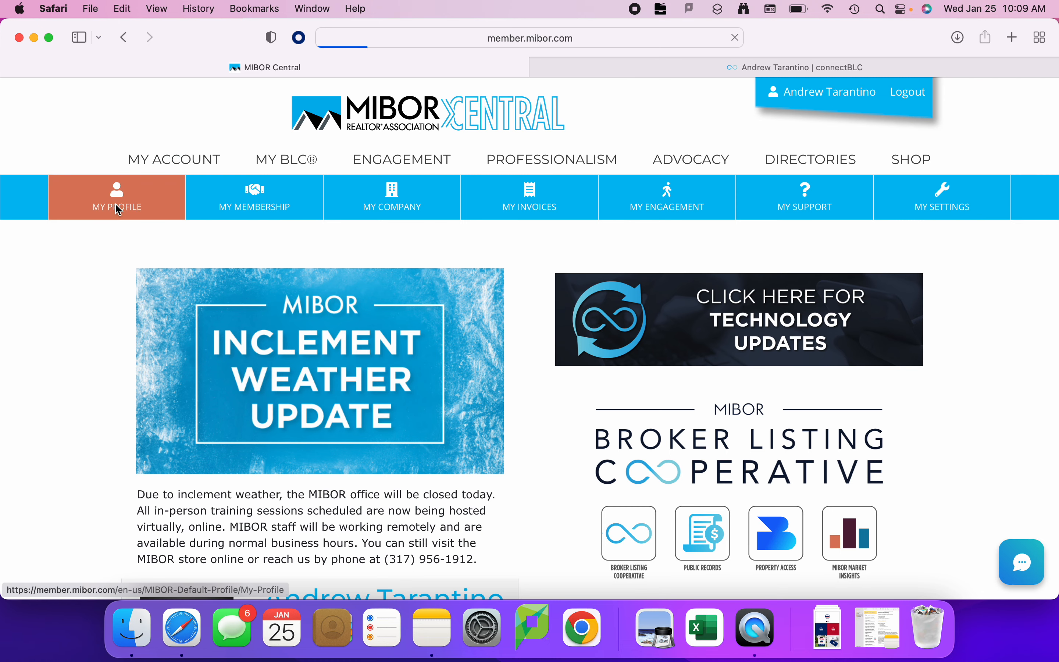
scroll(471, 293, down, 3)
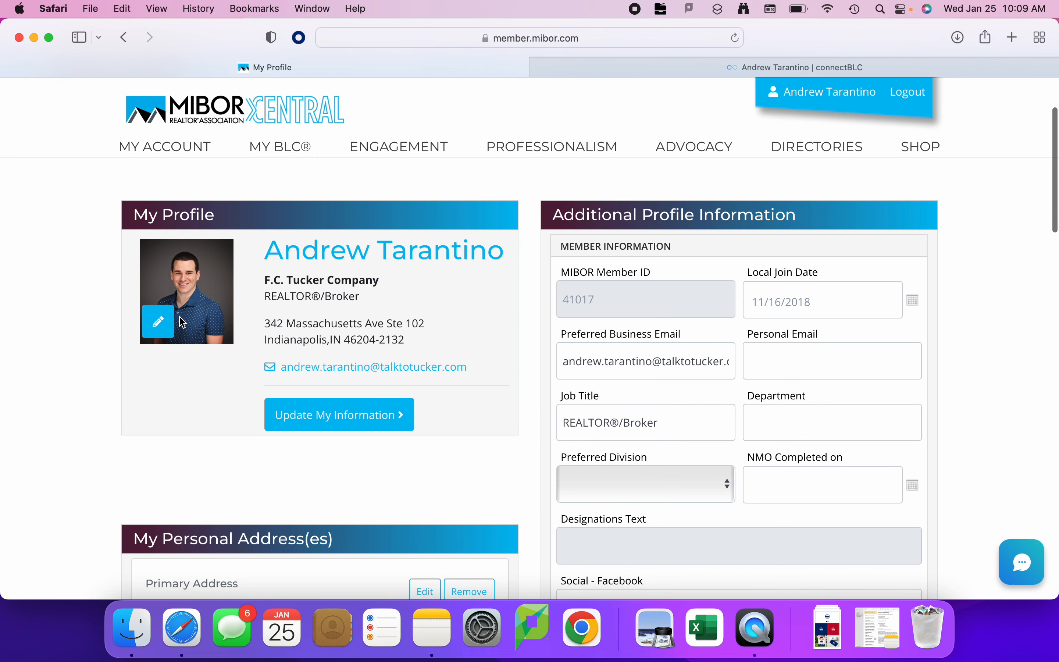
Remove the current photo in the profile image editor and cancel the change.
click(160, 326)
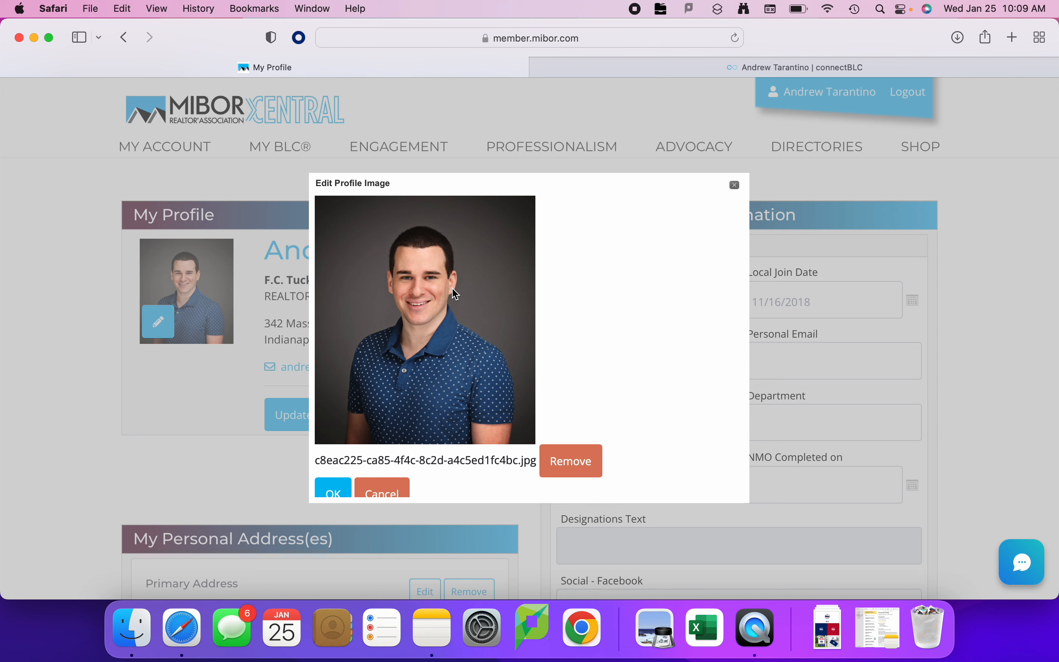
click(571, 462)
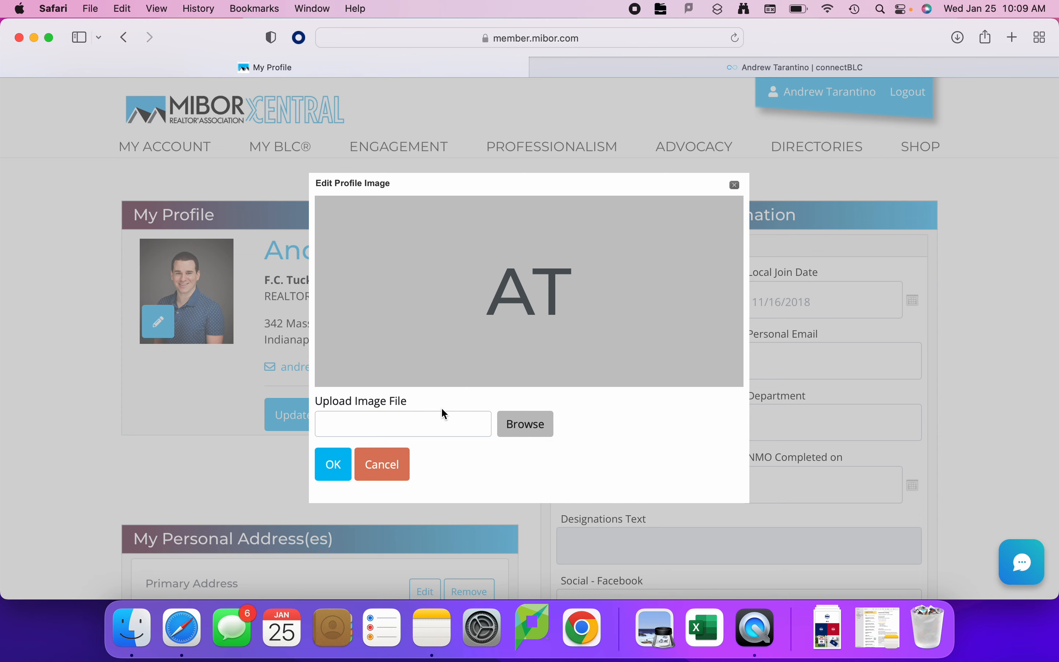
click(393, 472)
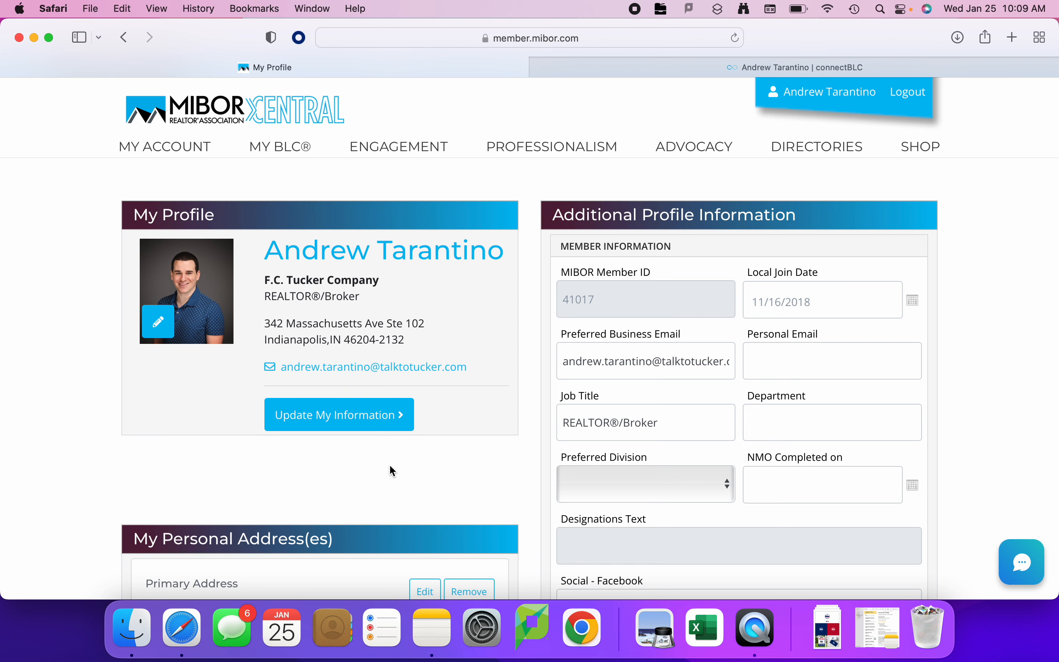
Open the My Profile information for editing and check the business, personal, mobile and fax number fields.
click(387, 416)
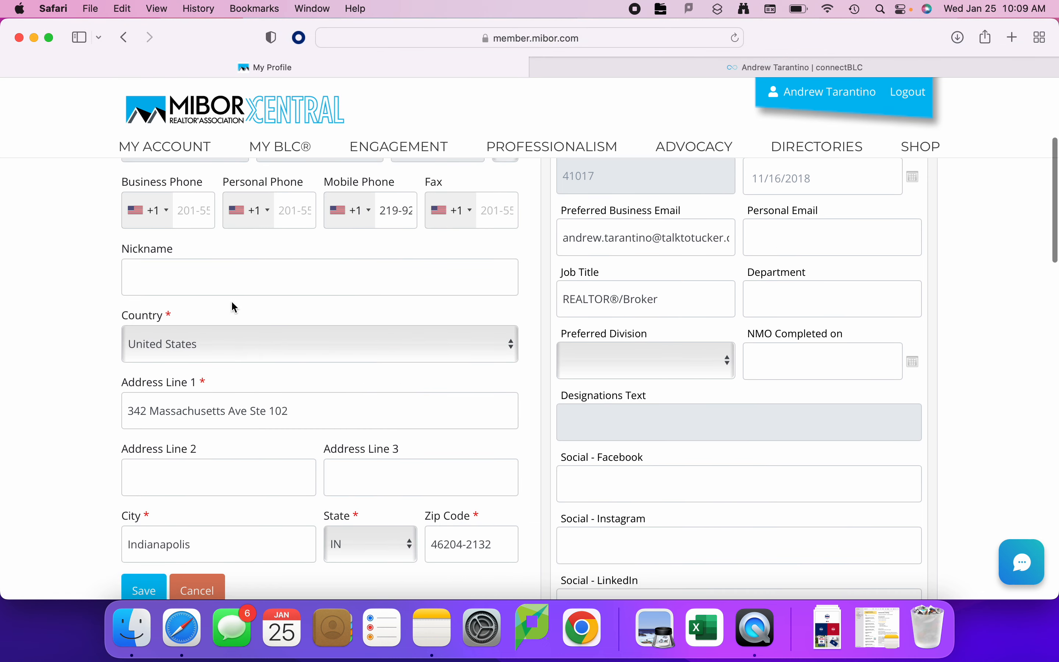
scroll(225, 245, up, 3)
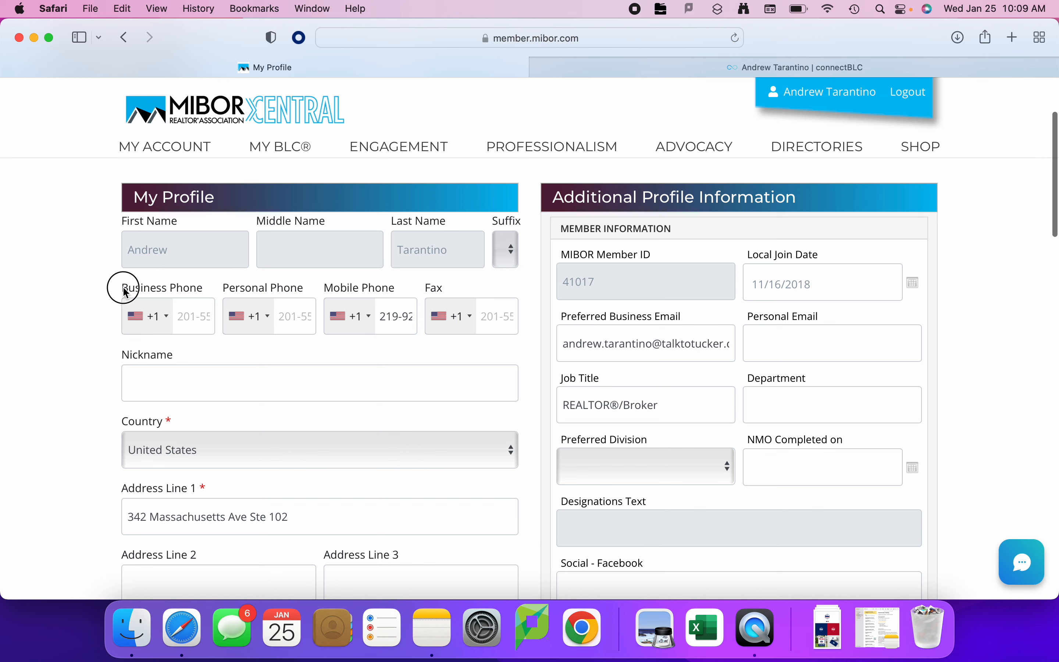
drag(124, 287, 213, 286)
click(195, 316)
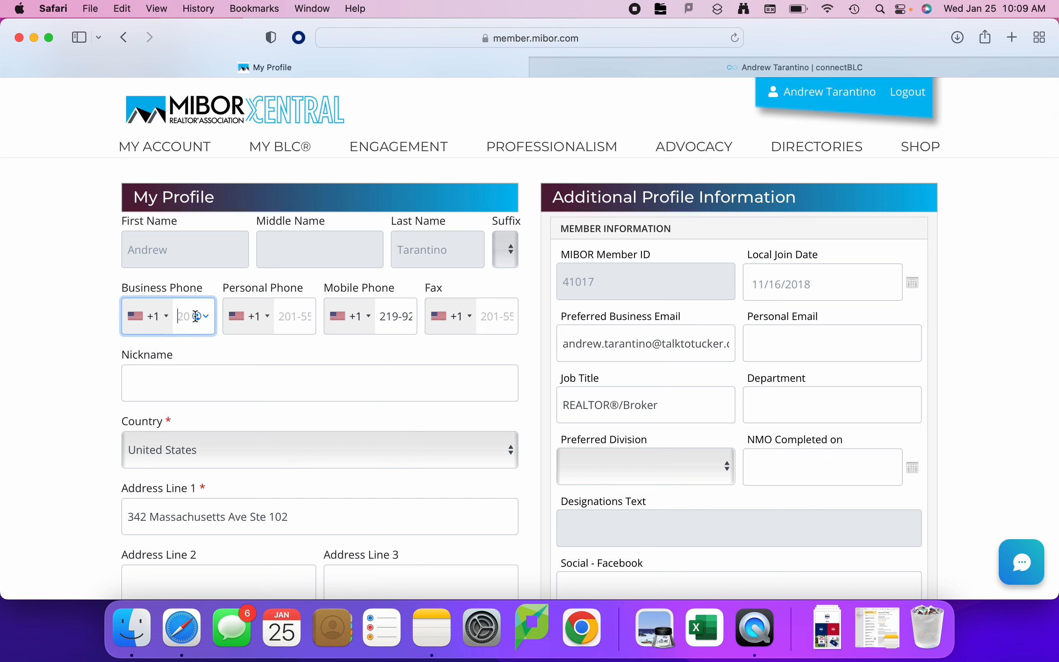
click(226, 287)
drag(226, 289, 296, 283)
click(293, 315)
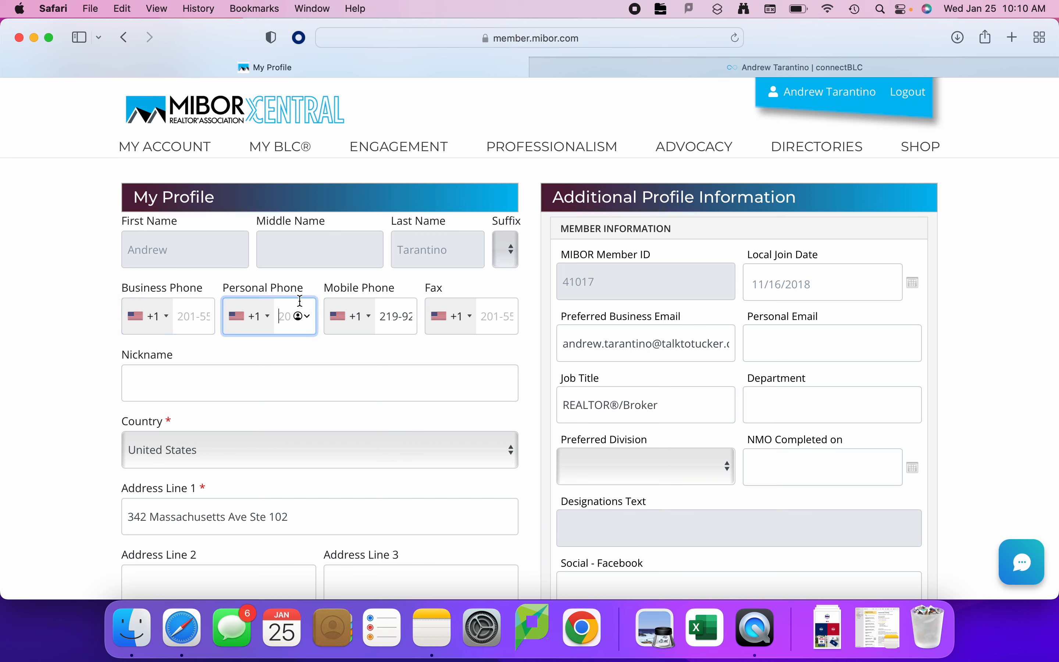
click(322, 288)
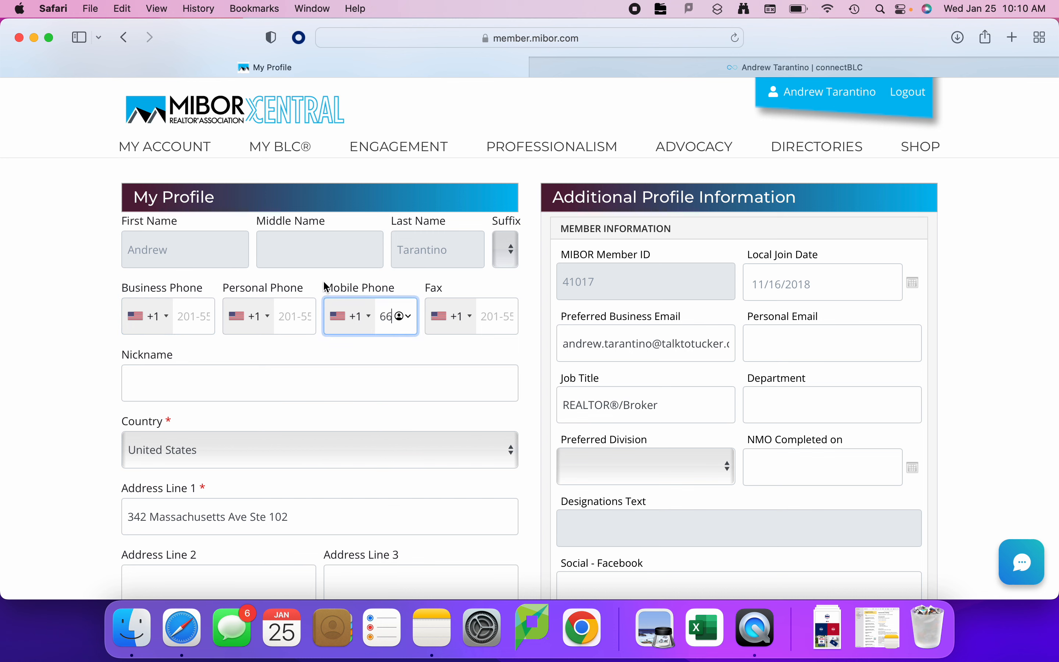
click(430, 290)
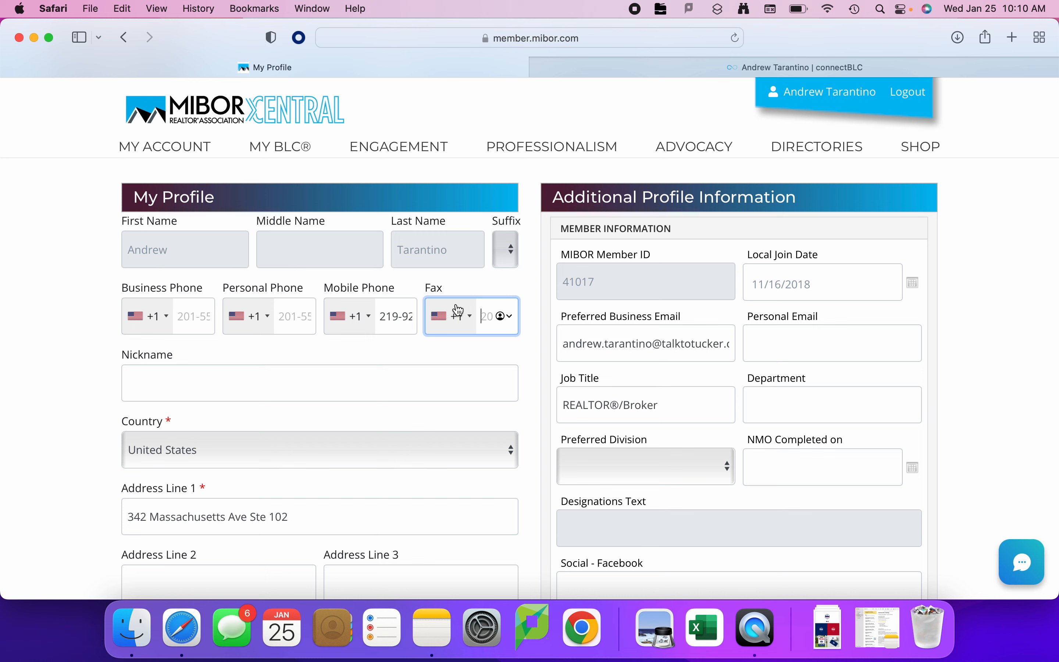
Review the nickname and mailing address fields and the primary address under My Personal Address(es).
click(177, 381)
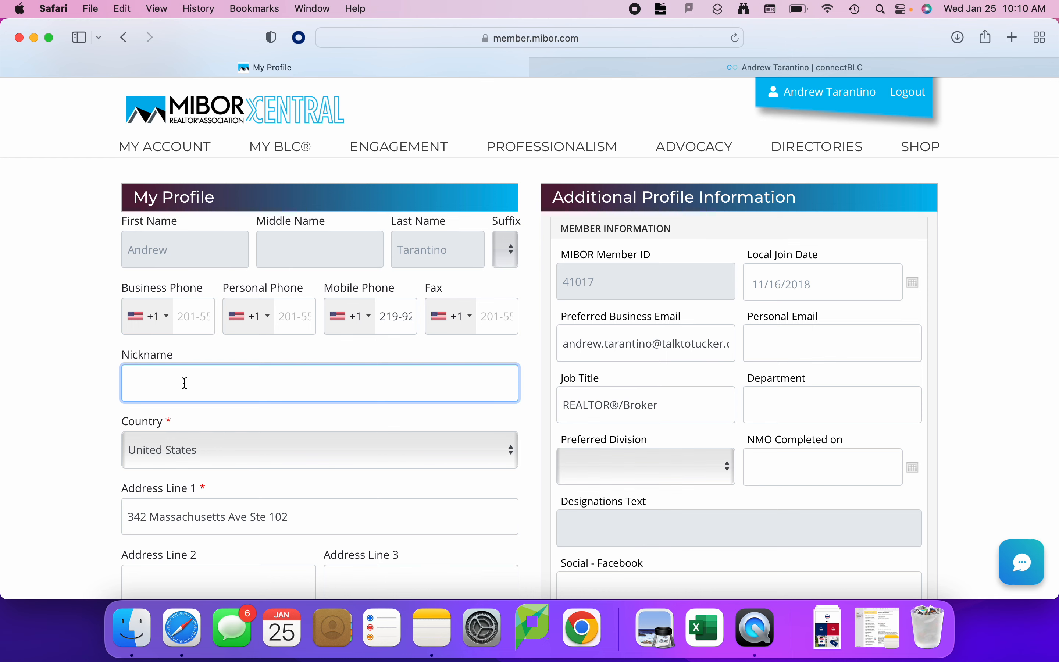
scroll(199, 386, down, 5)
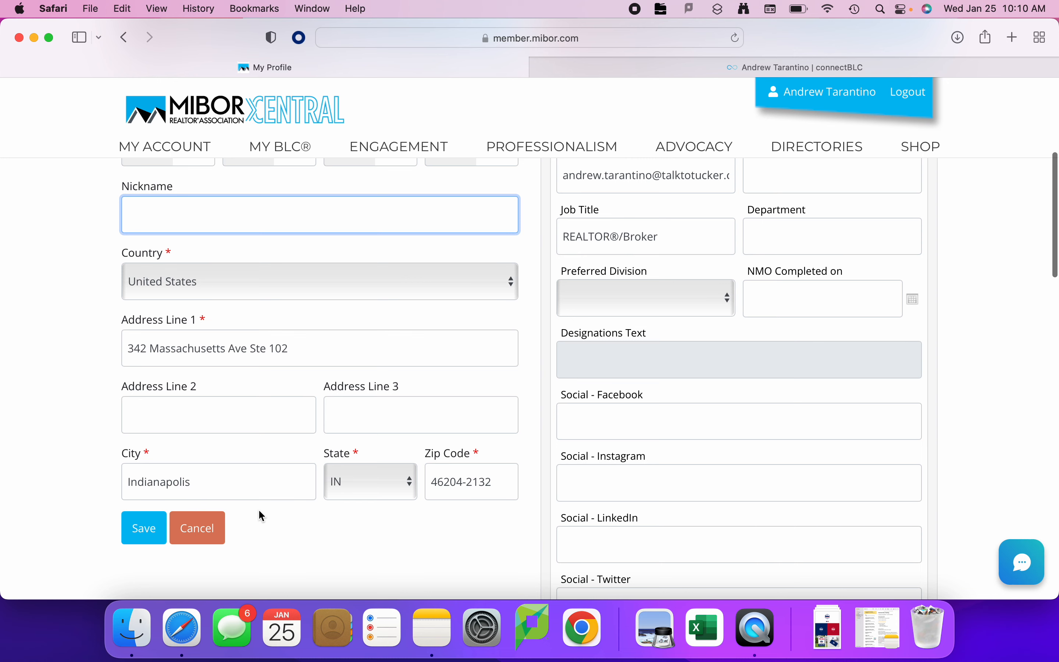
scroll(256, 307, up, 5)
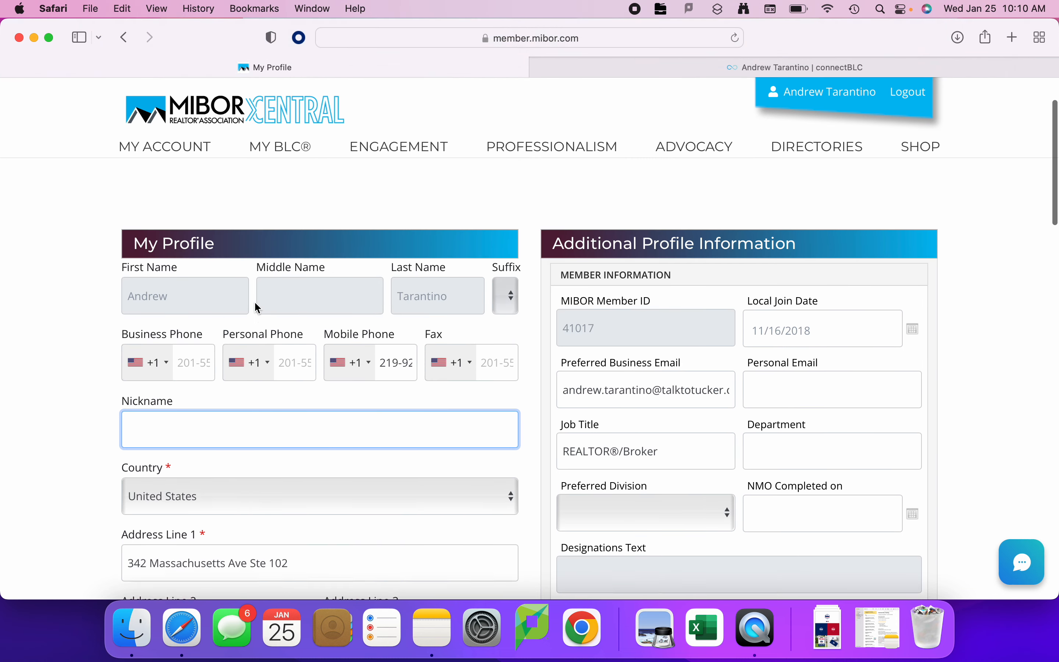
scroll(258, 308, down, 7)
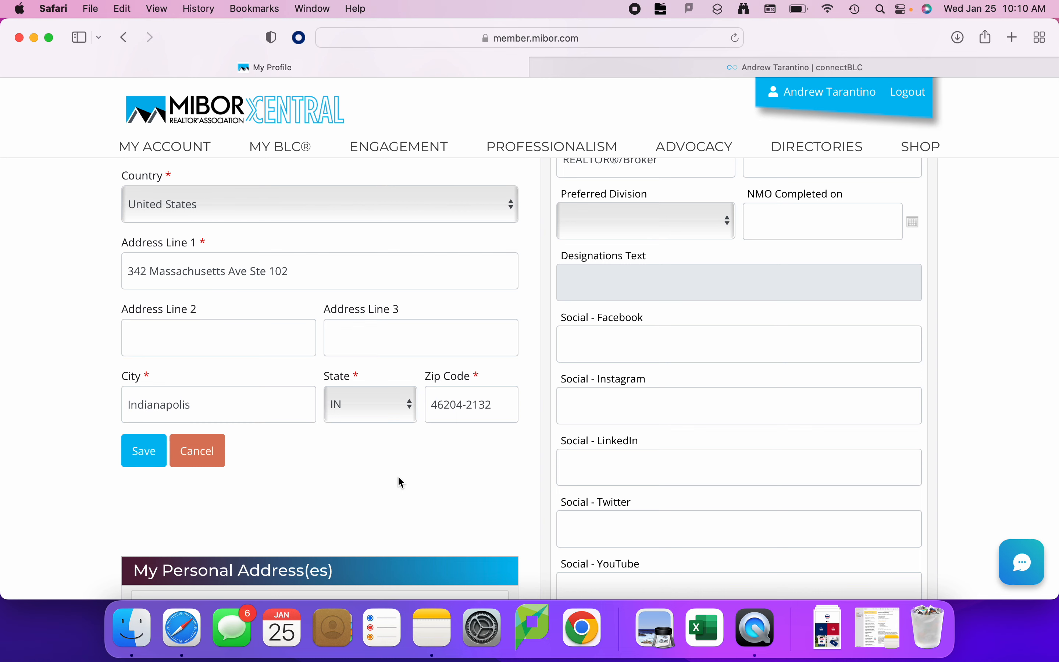
scroll(399, 482, down, 5)
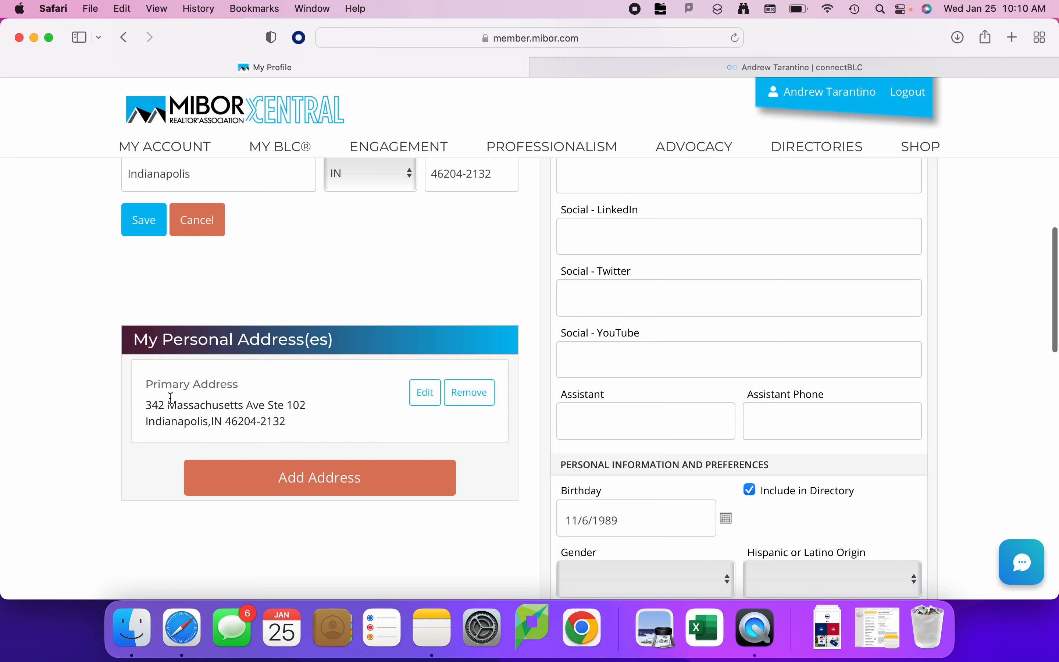
drag(148, 407, 304, 423)
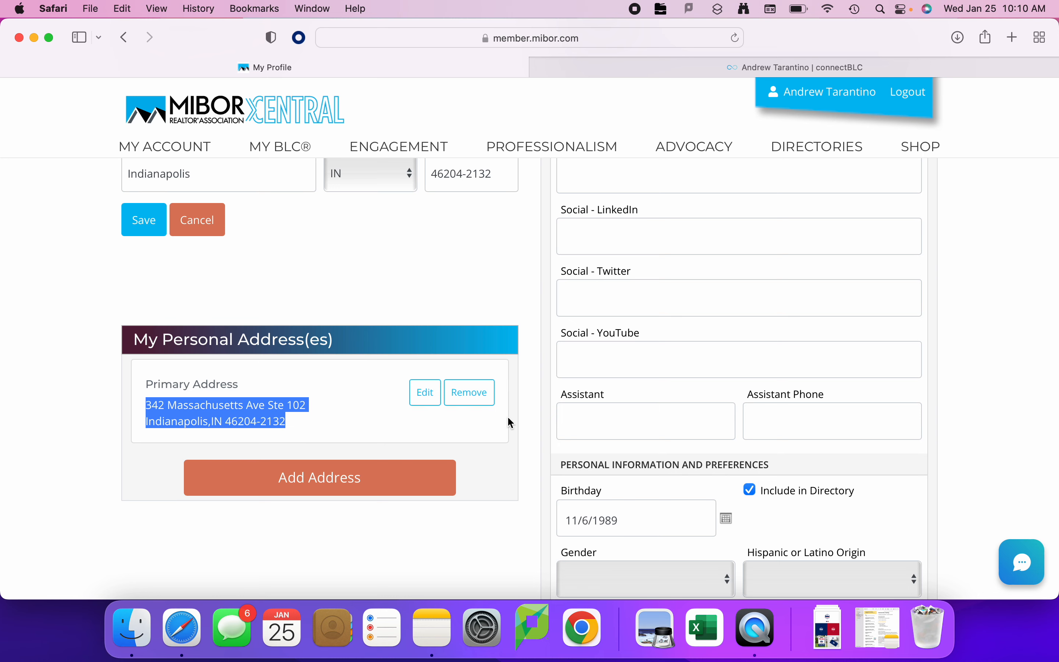
Check the preferred business email, personal email and job title fields in the additional profile information.
scroll(508, 421, up, 8)
scroll(510, 421, up, 2)
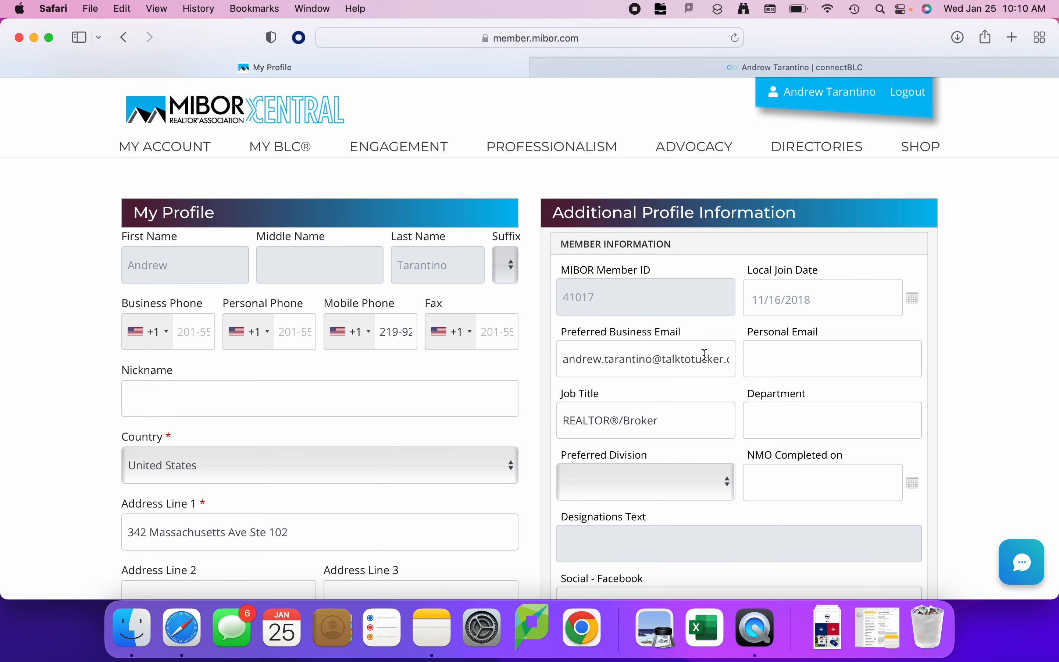
click(803, 355)
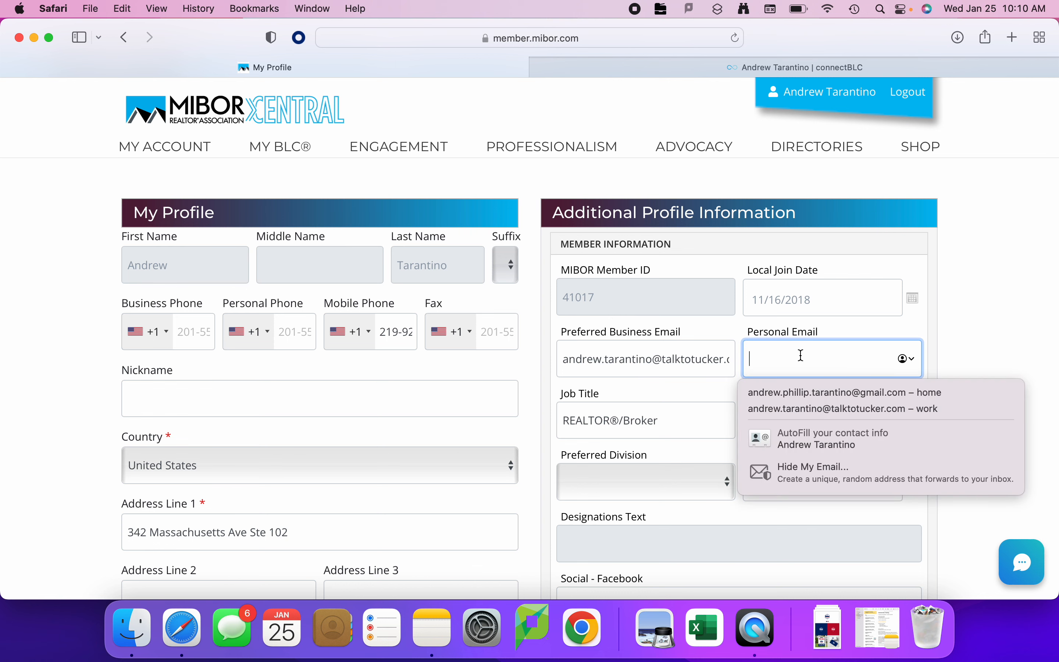
click(986, 348)
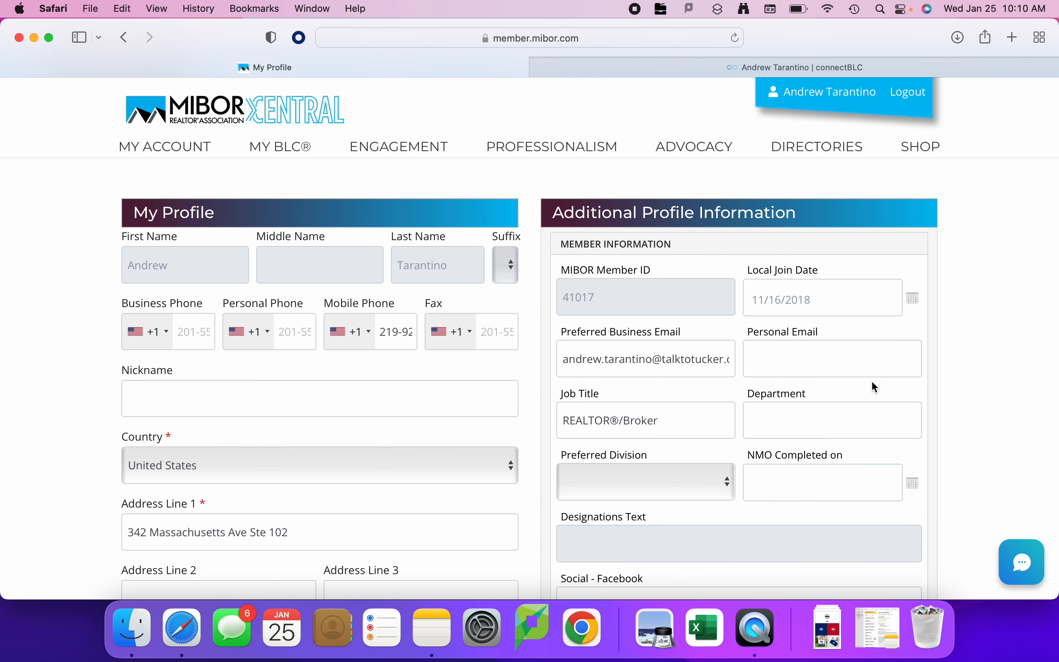
click(666, 416)
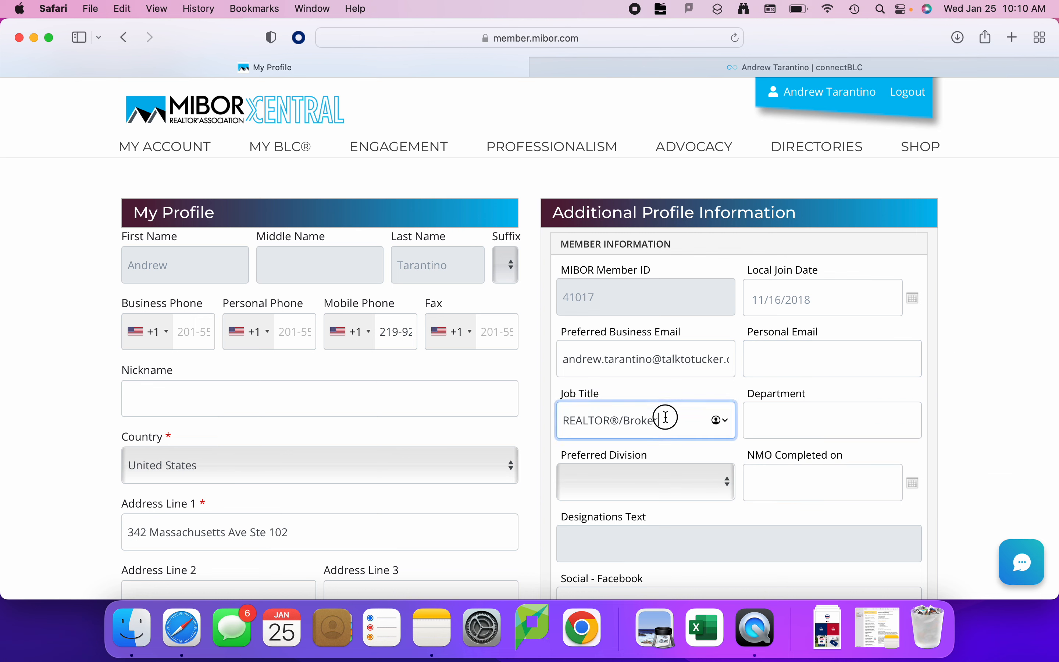
drag(666, 416, 560, 421)
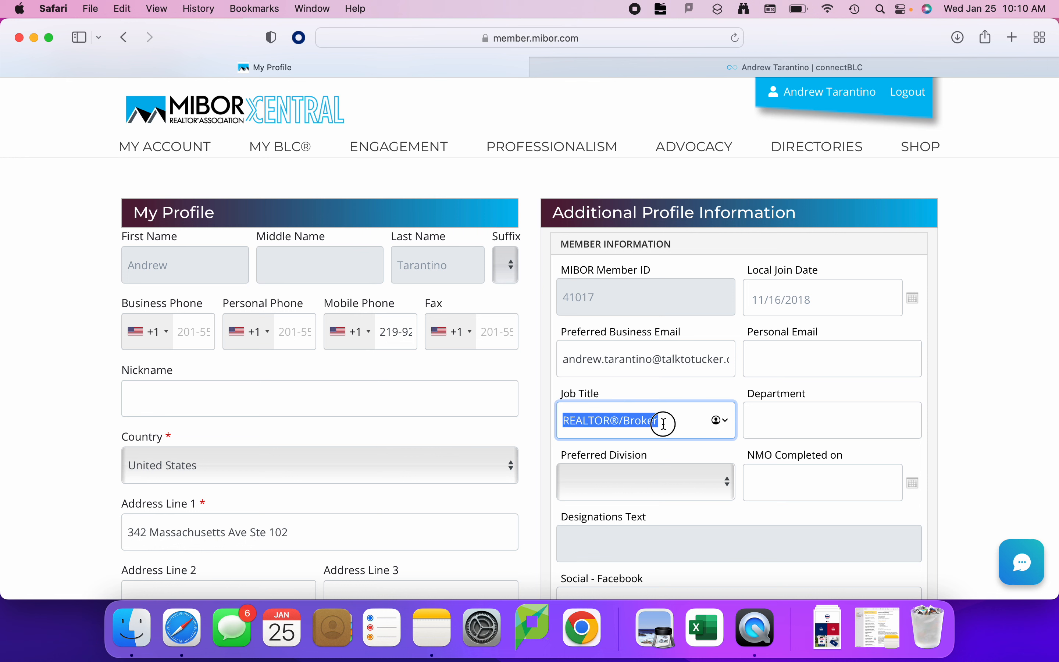
drag(665, 421, 561, 424)
click(667, 421)
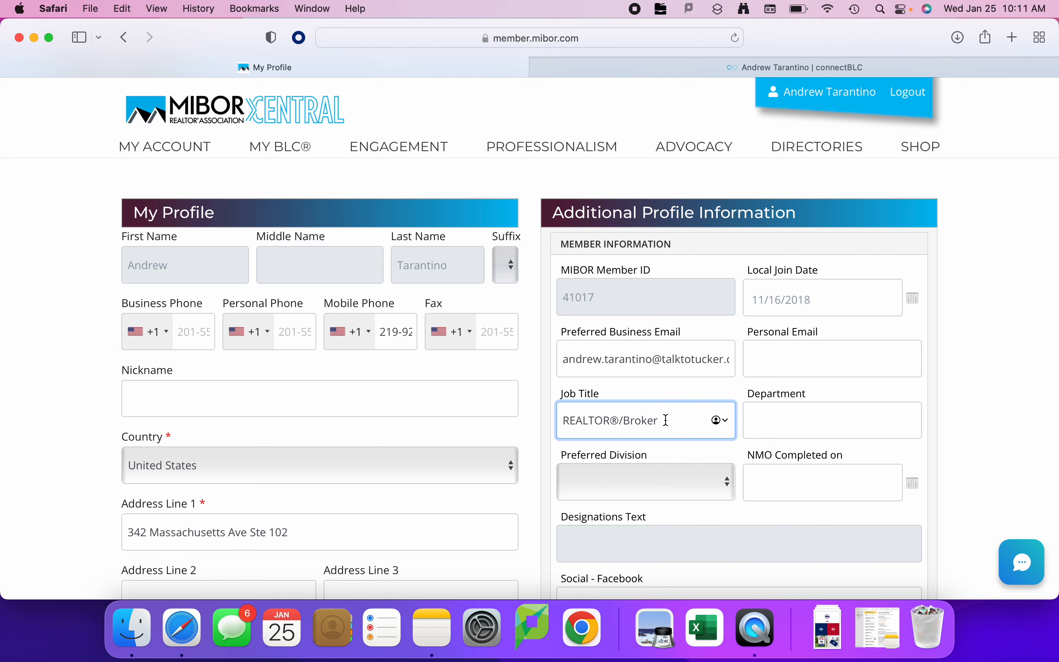
Check the department field and view the available preferred divisions without choosing one.
click(807, 424)
click(719, 479)
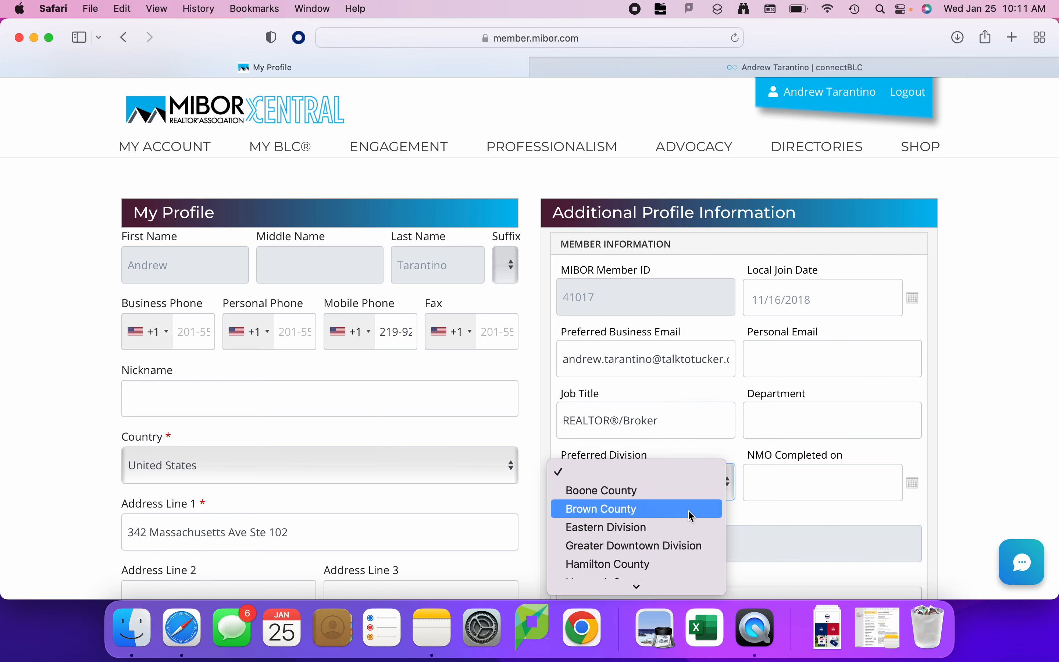
scroll(688, 510, down, 5)
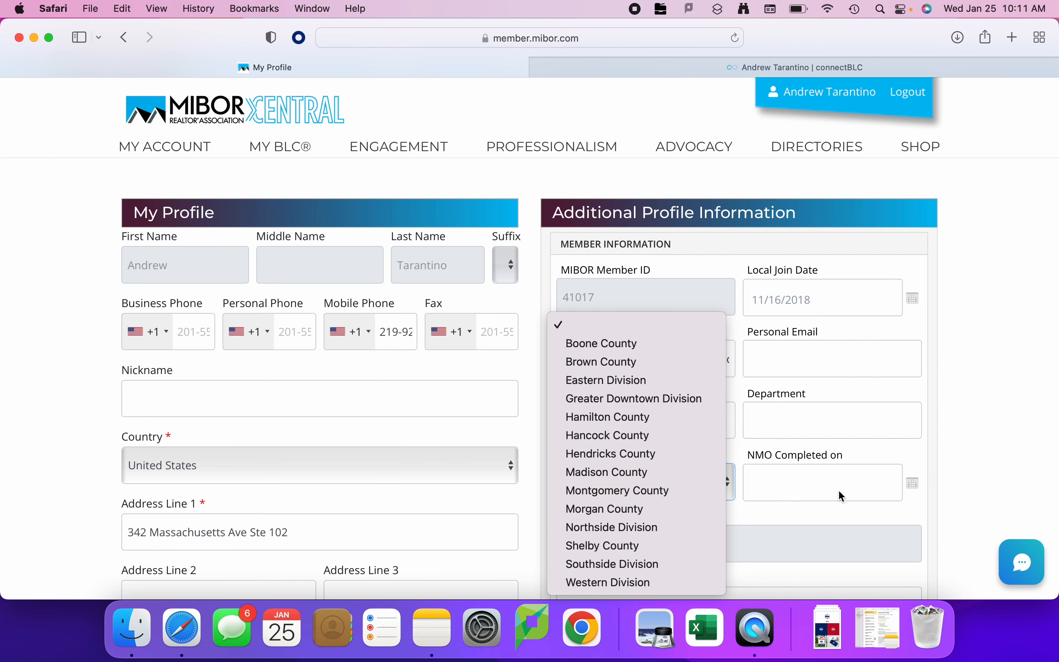
click(982, 478)
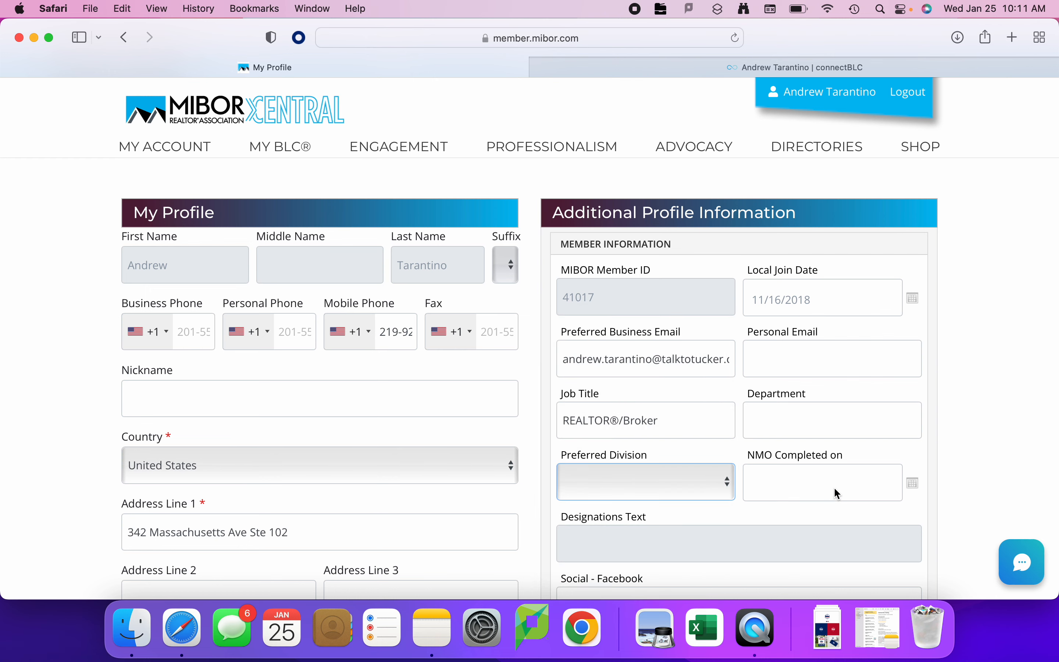
Review the social media, assistant, personal preferences and NAR information fields through the end of the additional profile form.
scroll(834, 489, down, 2)
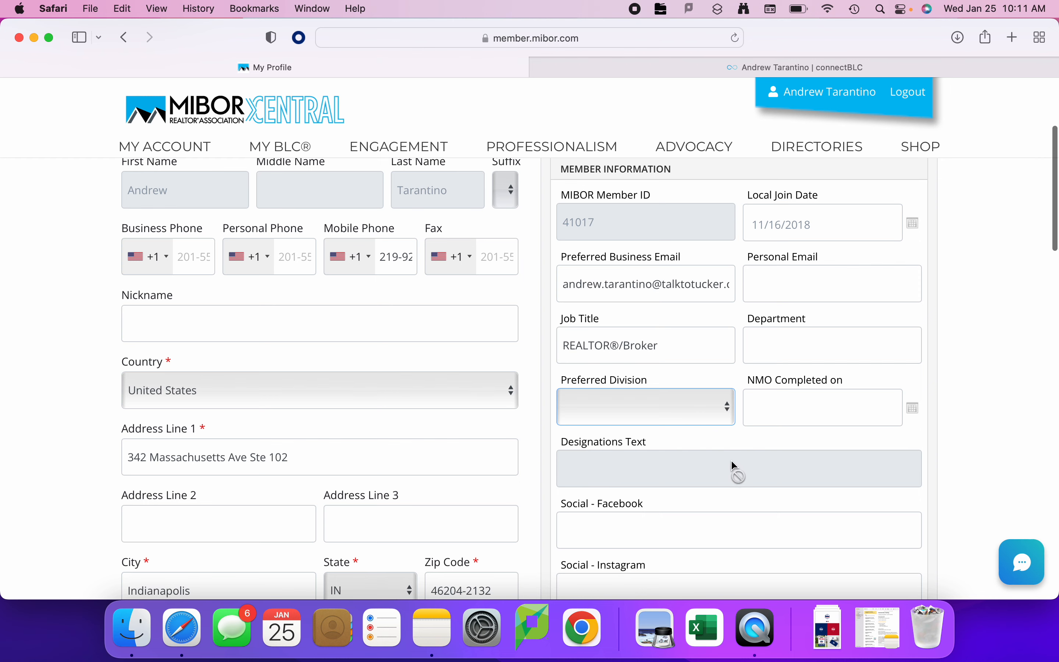
scroll(731, 459, down, 3)
scroll(724, 469, down, 2)
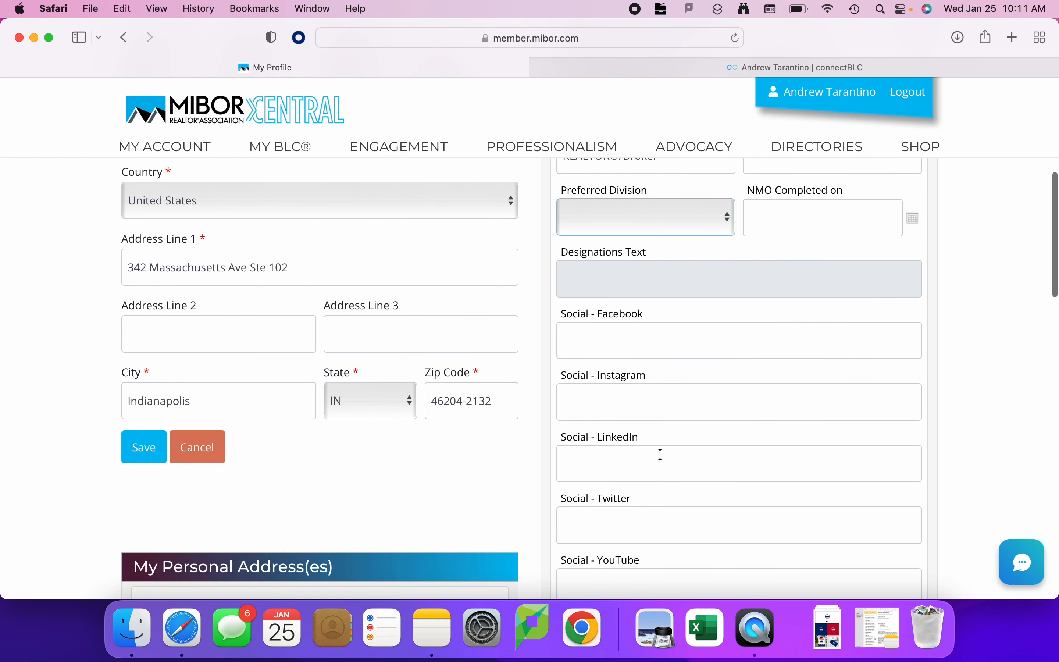
scroll(661, 455, down, 2)
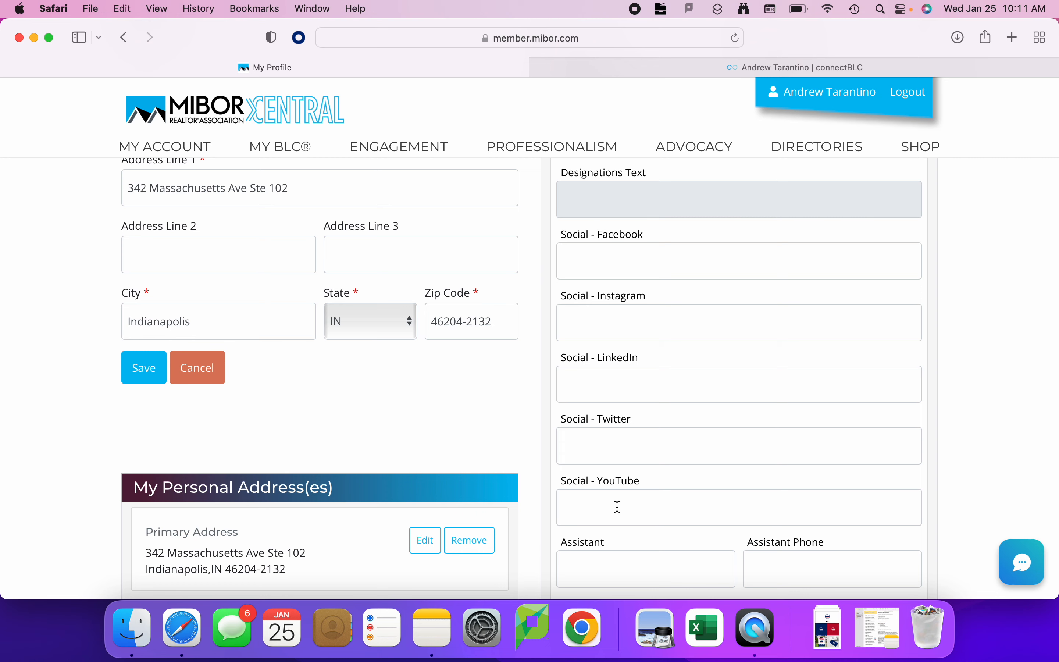
scroll(617, 507, down, 8)
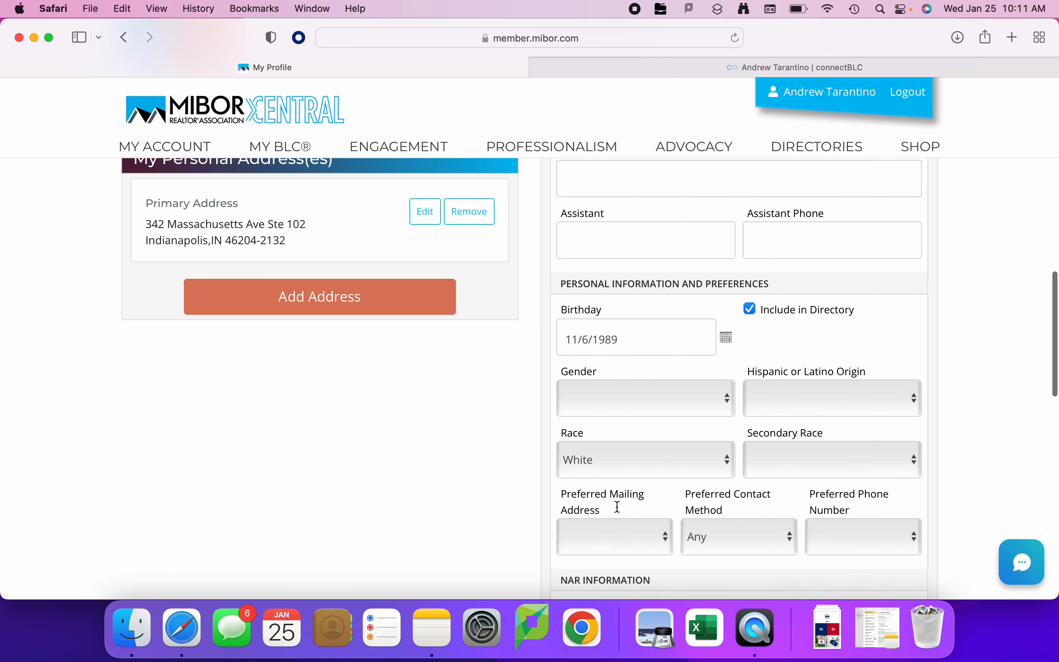
scroll(617, 507, down, 2)
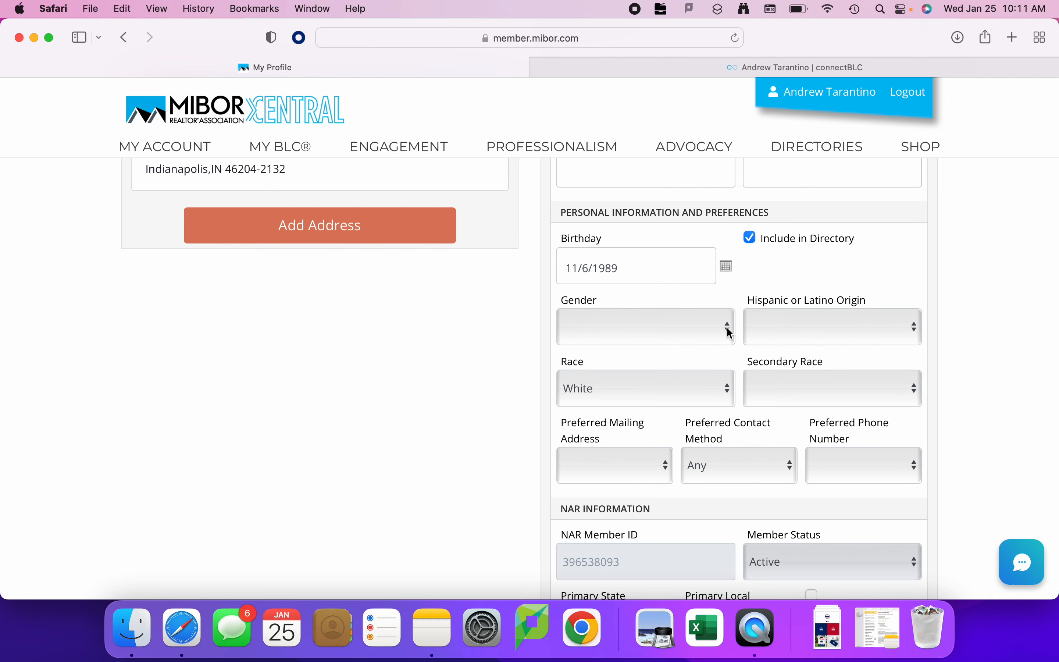
scroll(746, 444, down, 5)
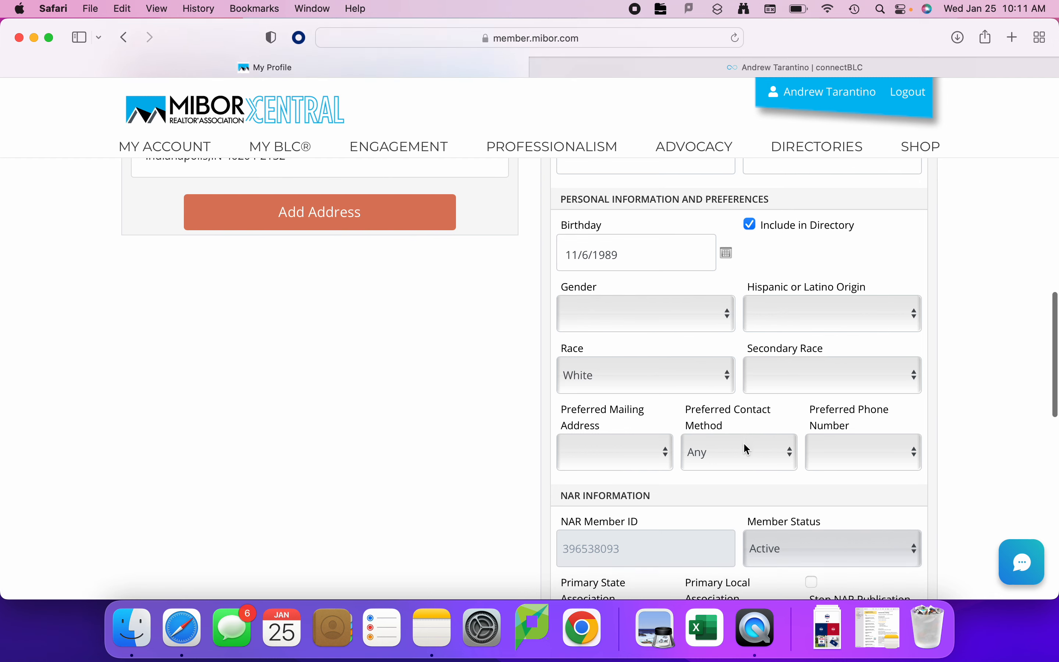
scroll(744, 443, down, 5)
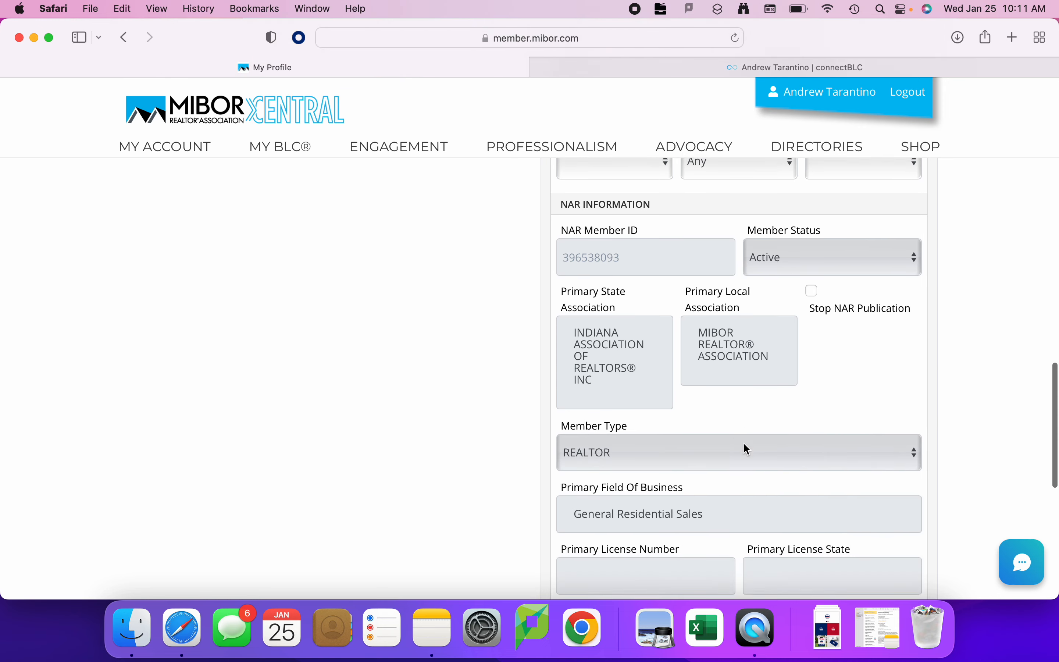
scroll(712, 500, down, 5)
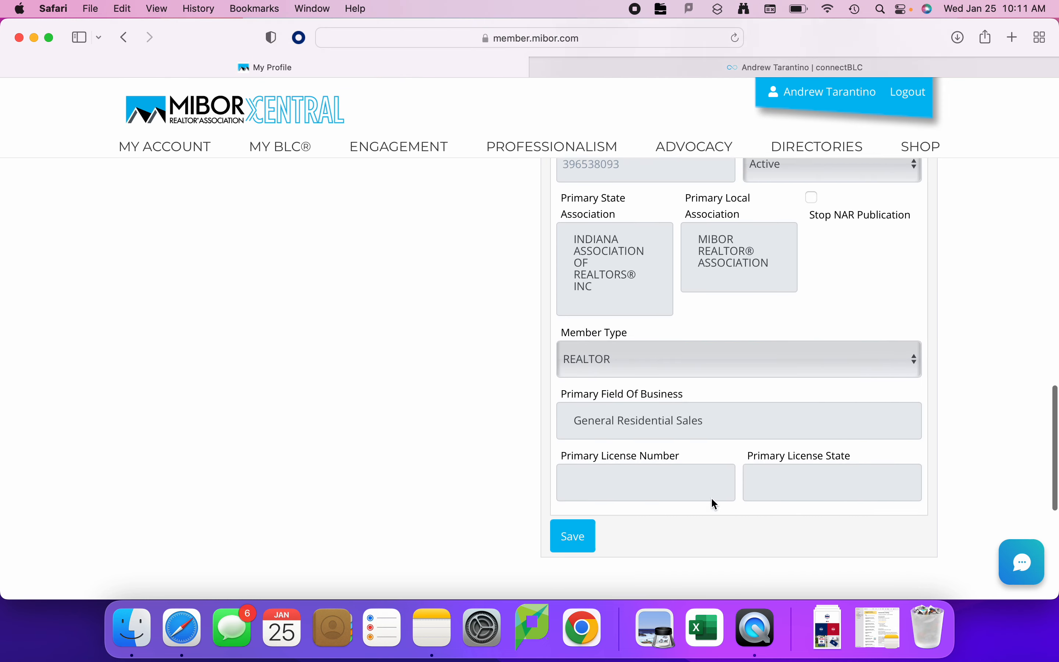
Look over the editable My Profile details and the member and social media fields once more.
scroll(712, 500, up, 15)
scroll(711, 496, up, 10)
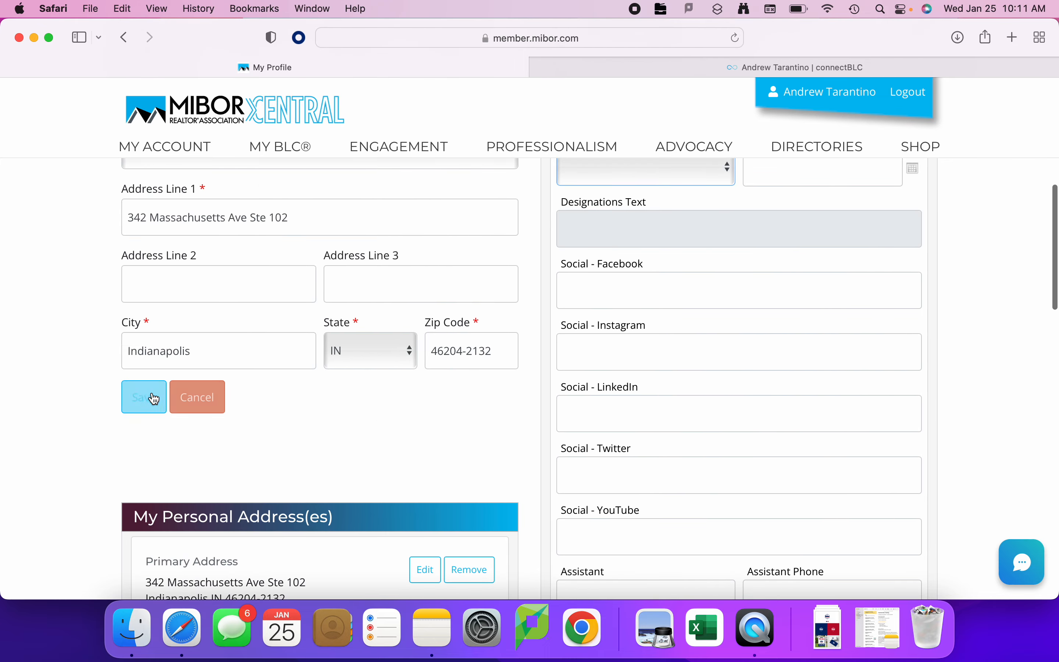
scroll(375, 415, up, 8)
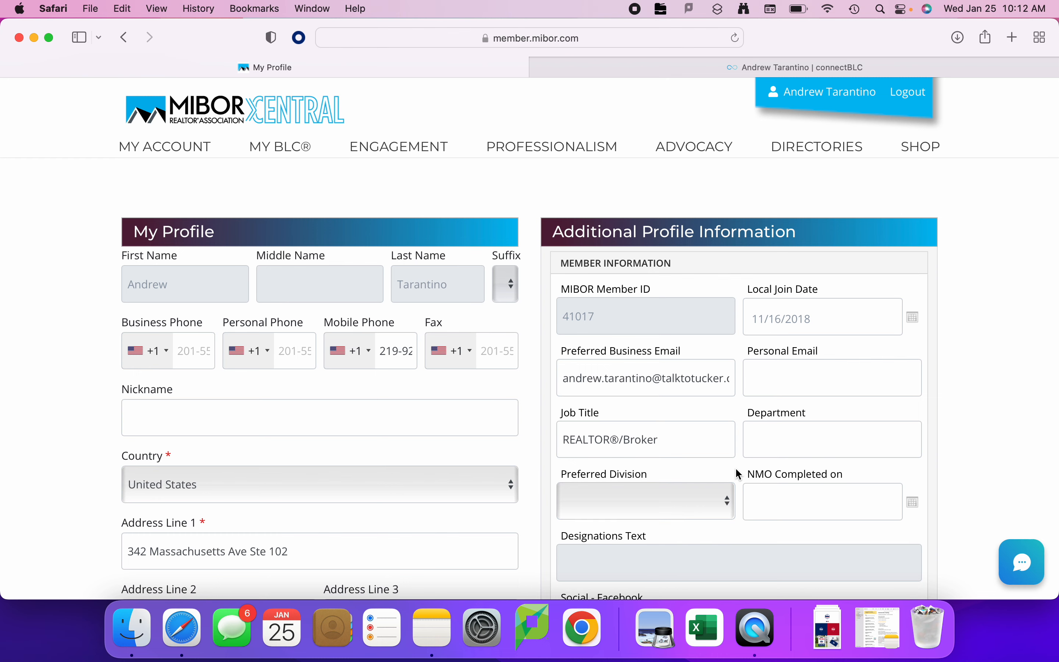
scroll(742, 469, down, 3)
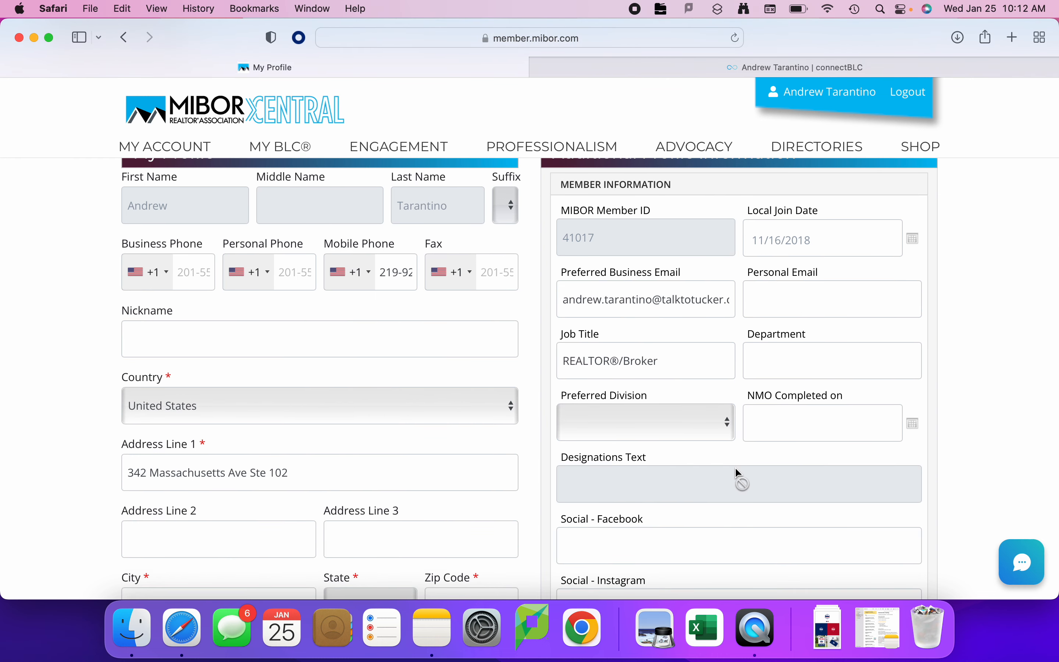
scroll(744, 515, down, 5)
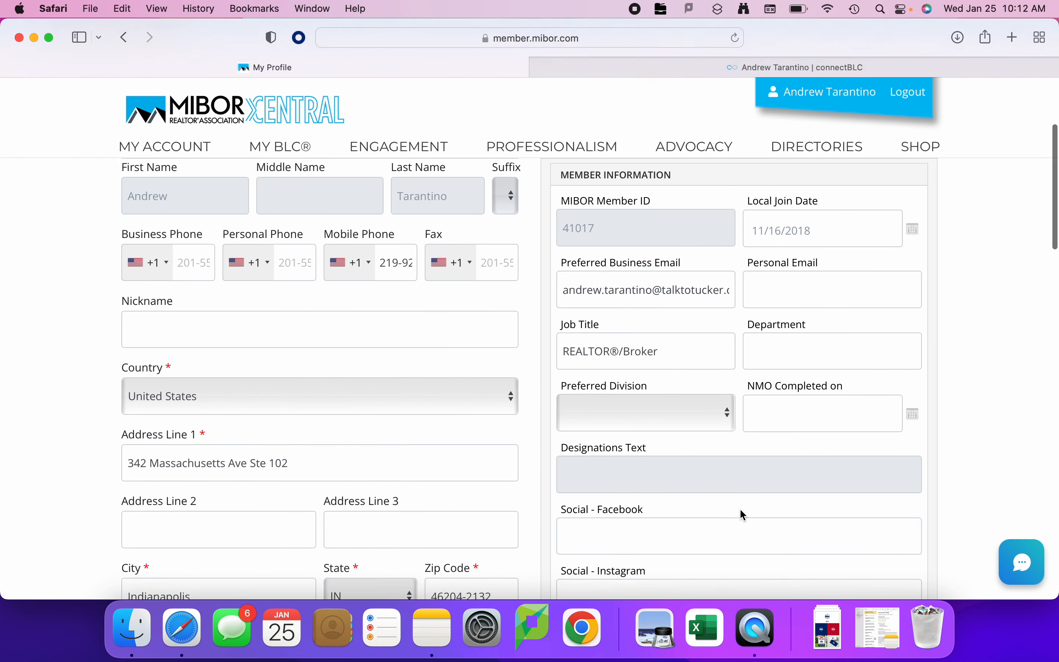
scroll(742, 514, down, 2)
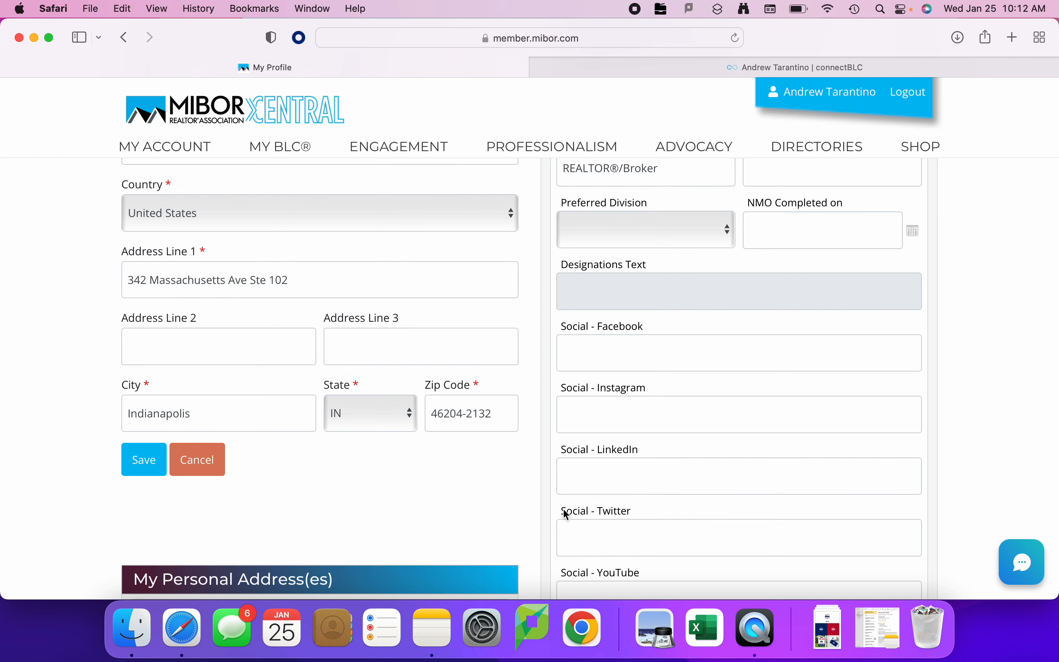
scroll(666, 476, up, 6)
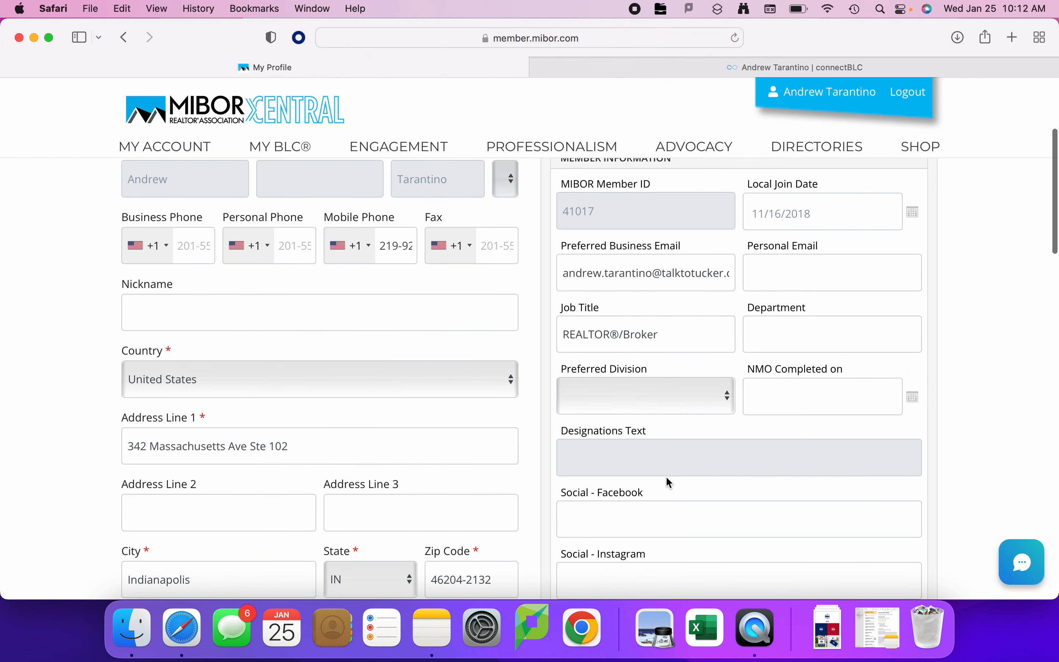
Look over the My Profile form once more and leave its editing mode without saving.
scroll(666, 477, up, 3)
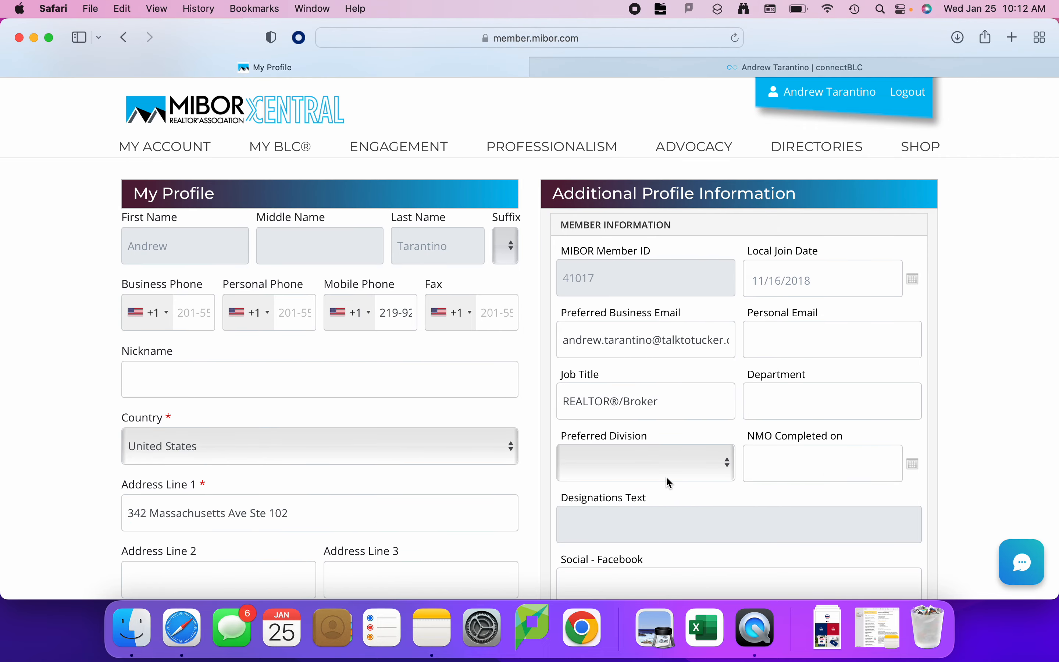
scroll(670, 482, down, 5)
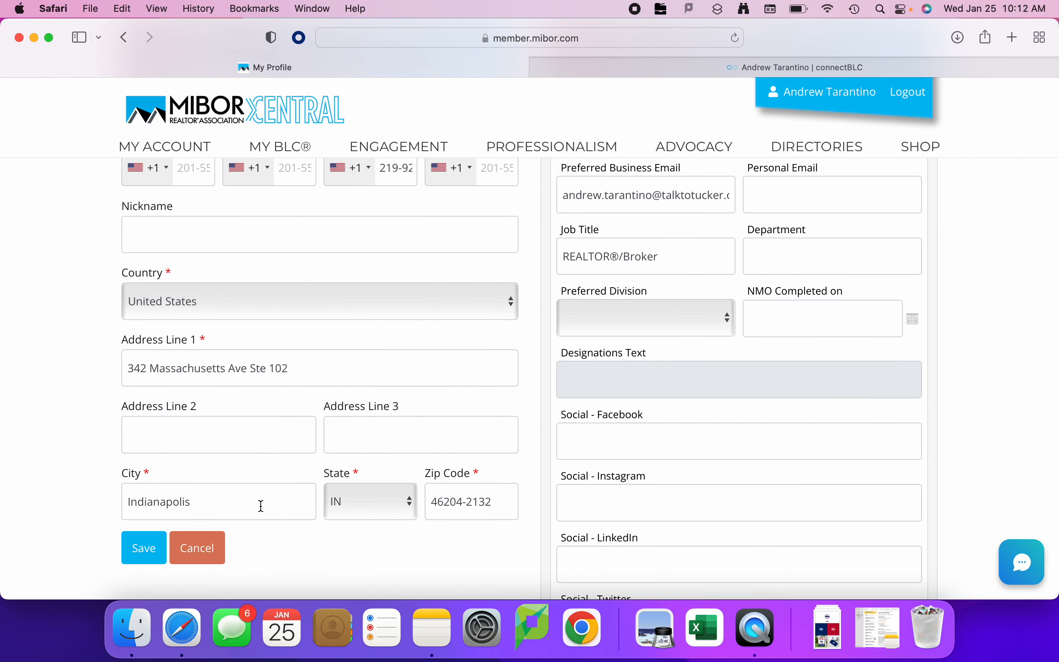
click(205, 544)
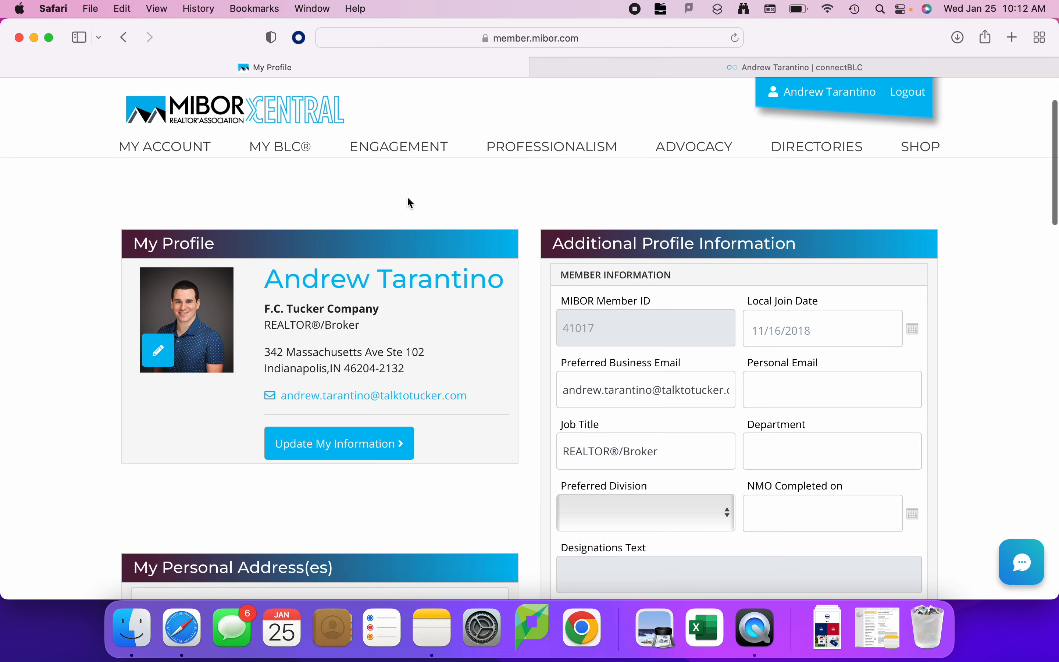
Return to the connectBLC contact information form and review which fields are shown and not shown on the business card.
click(694, 63)
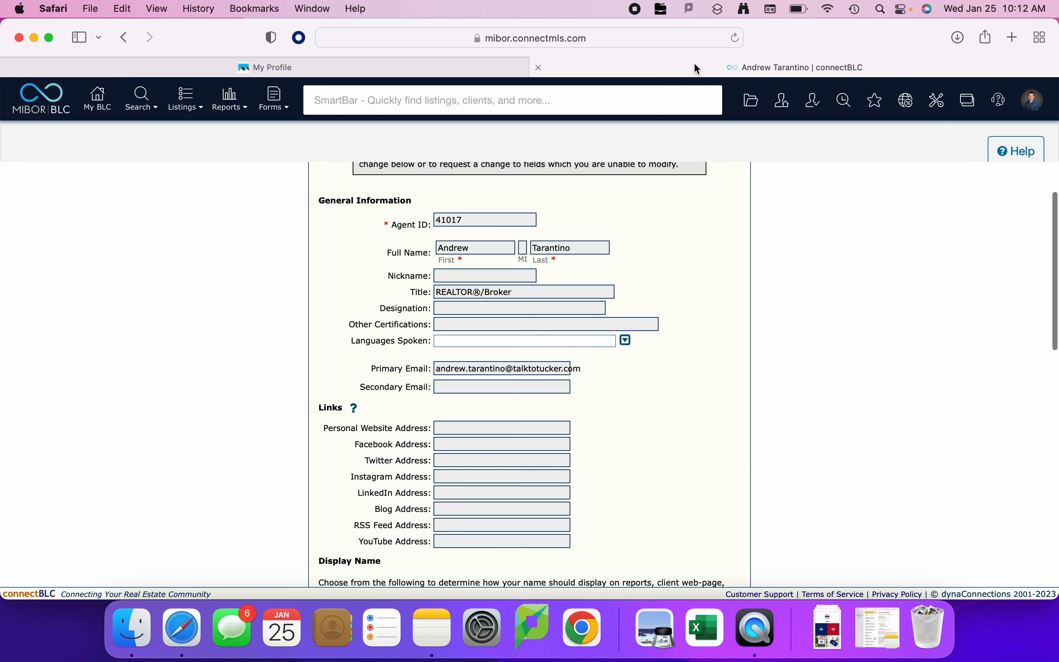
scroll(422, 426, down, 3)
scroll(422, 425, down, 10)
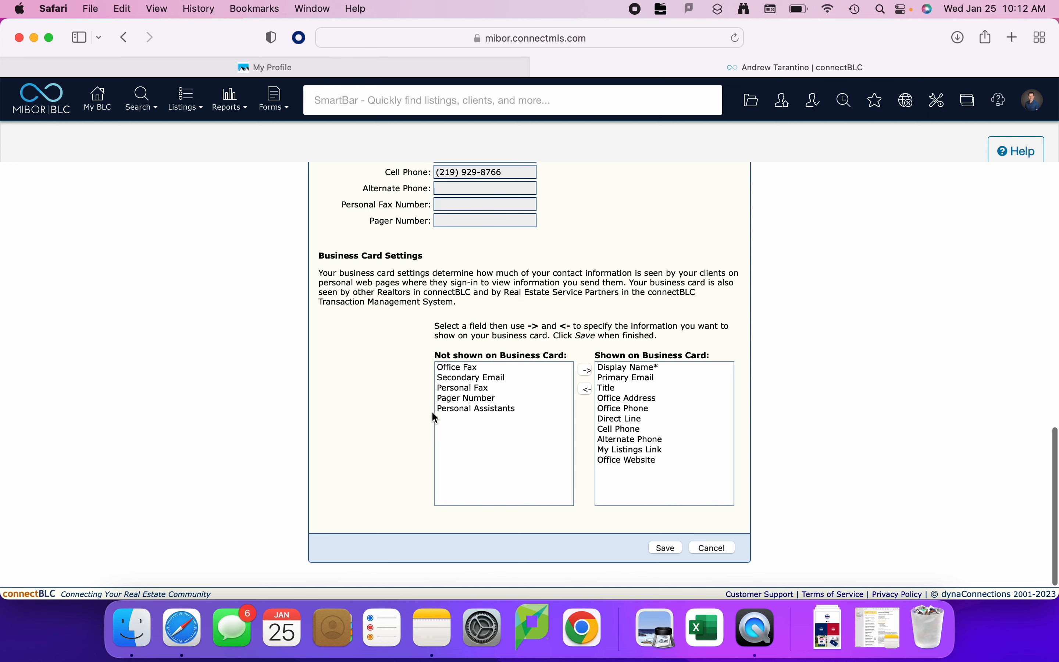
click(486, 368)
click(489, 378)
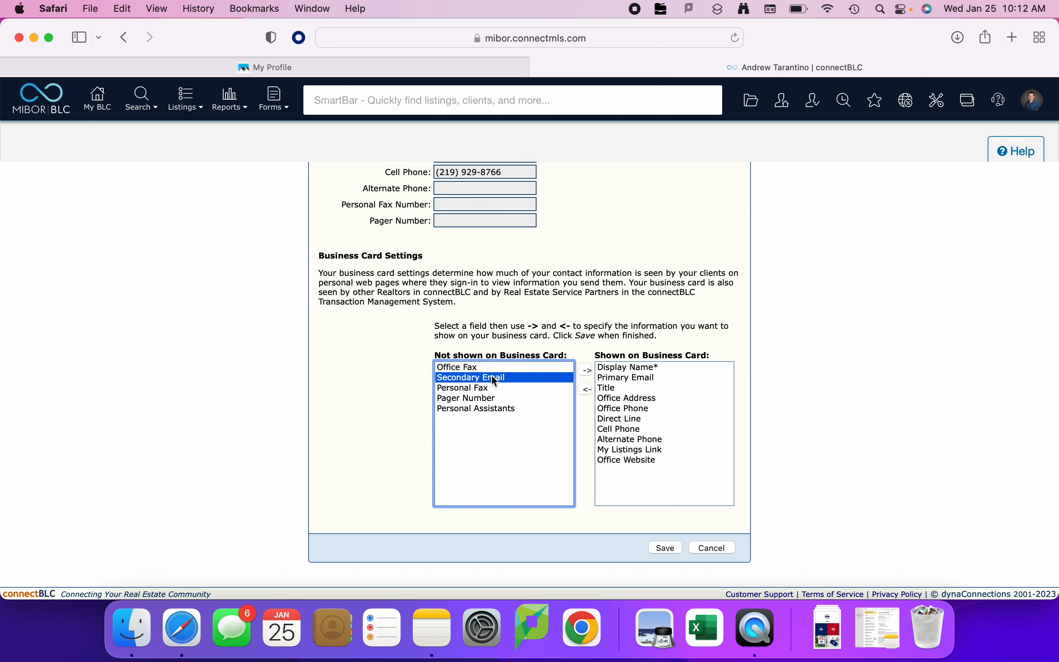
drag(436, 353, 721, 357)
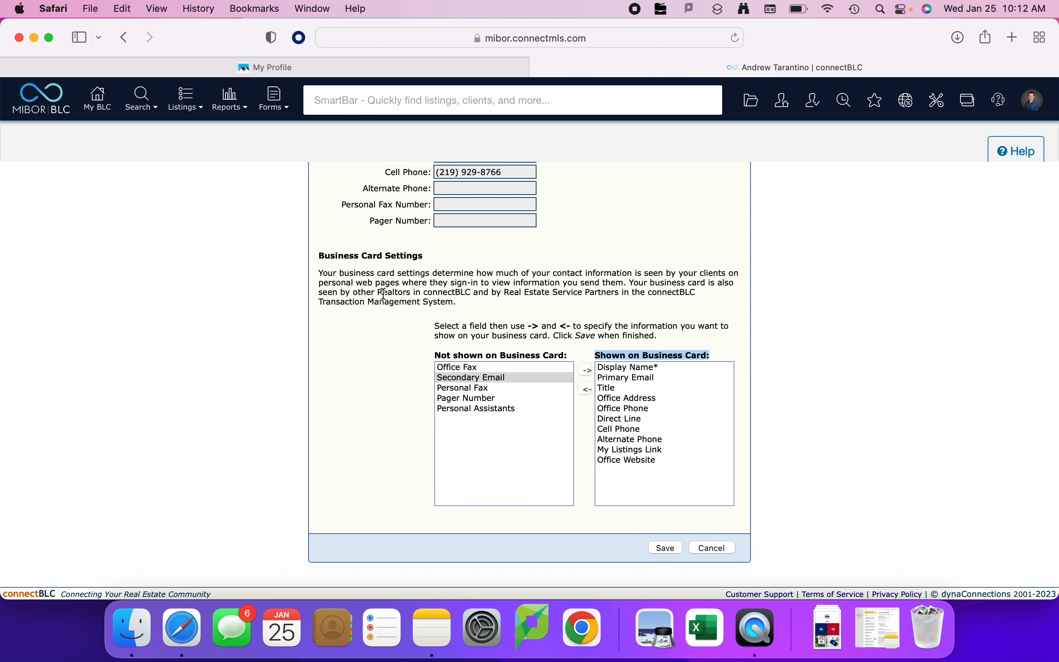
scroll(314, 349, up, 5)
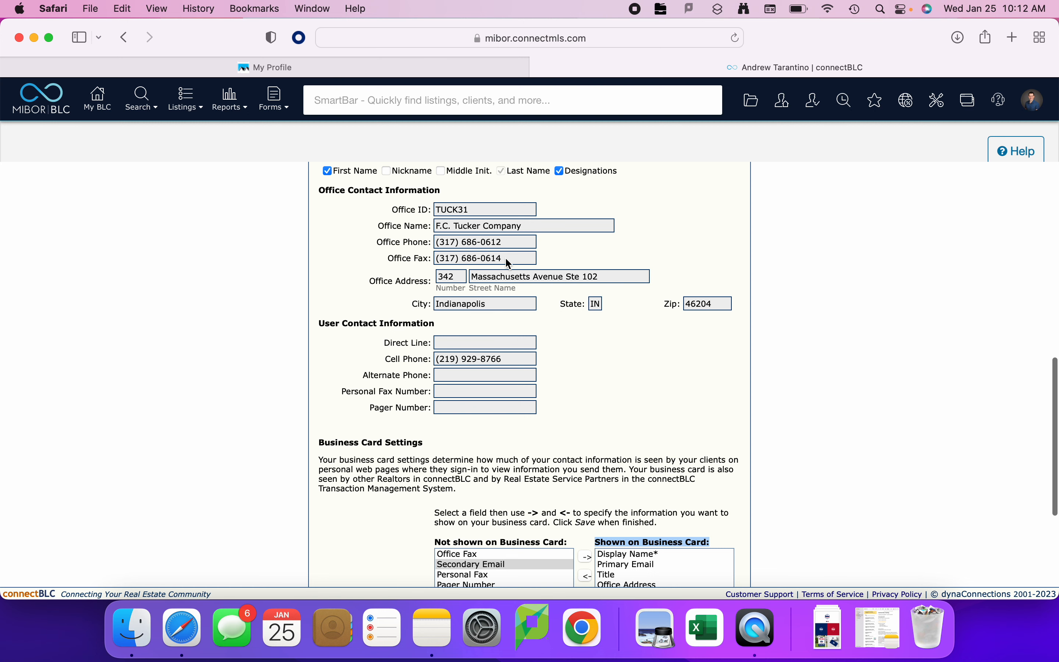
scroll(522, 349, down, 3)
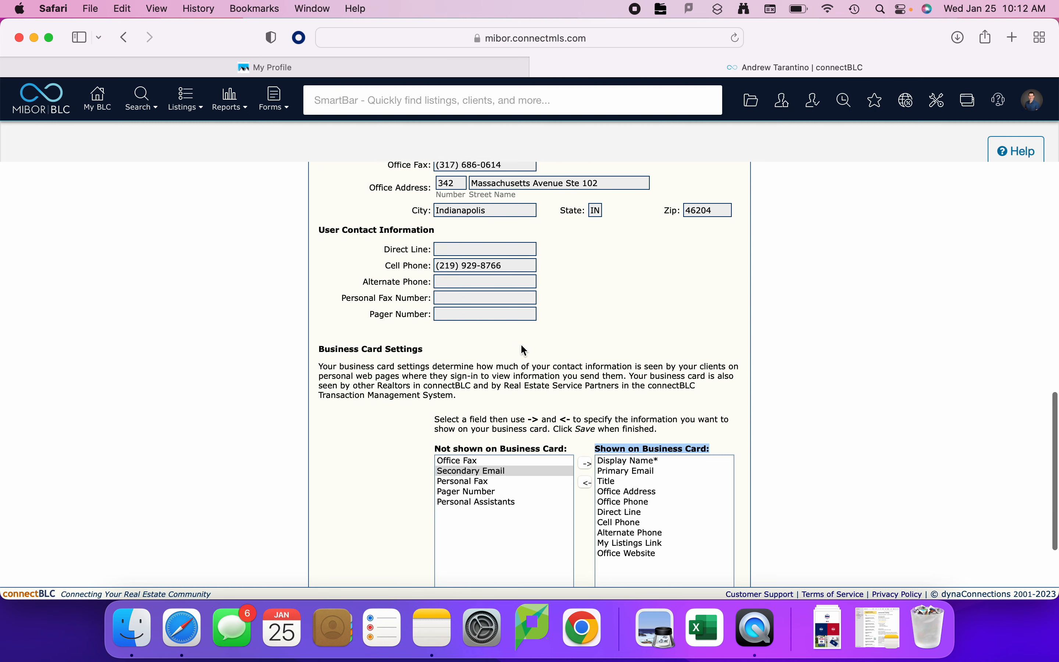
Check the fields shown on the business card against the contact details and move Direct Line to the fields not shown.
click(643, 463)
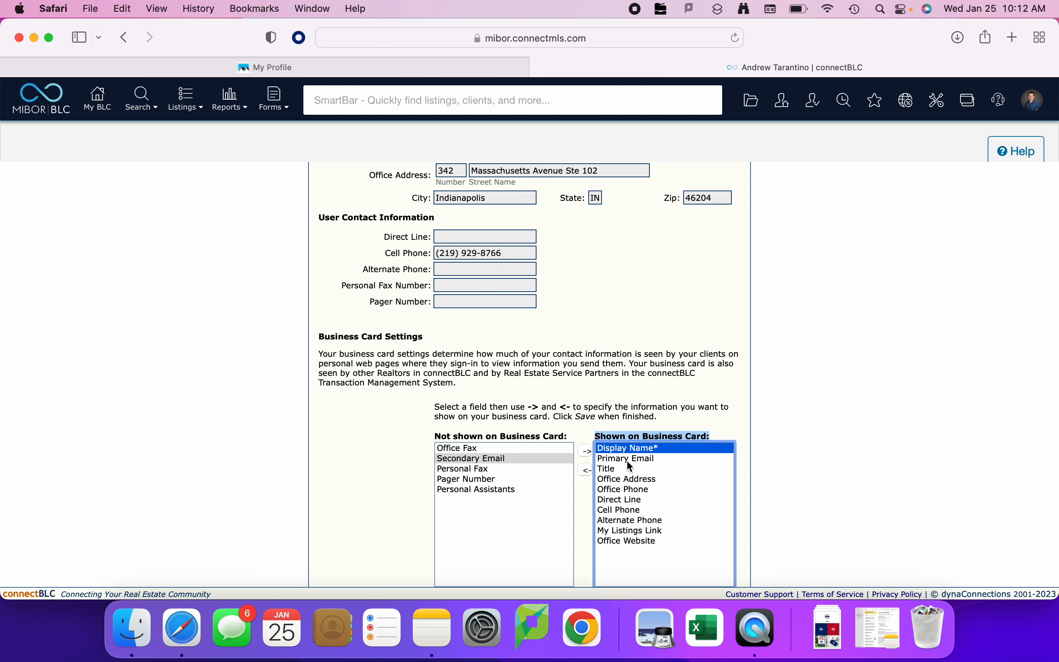
click(639, 458)
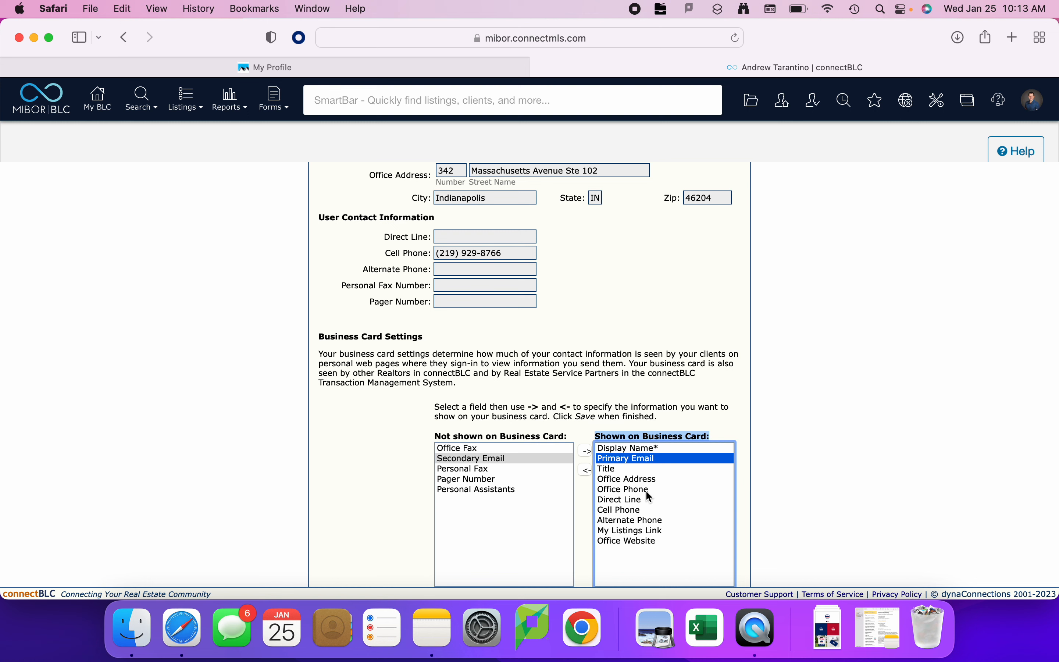
click(640, 500)
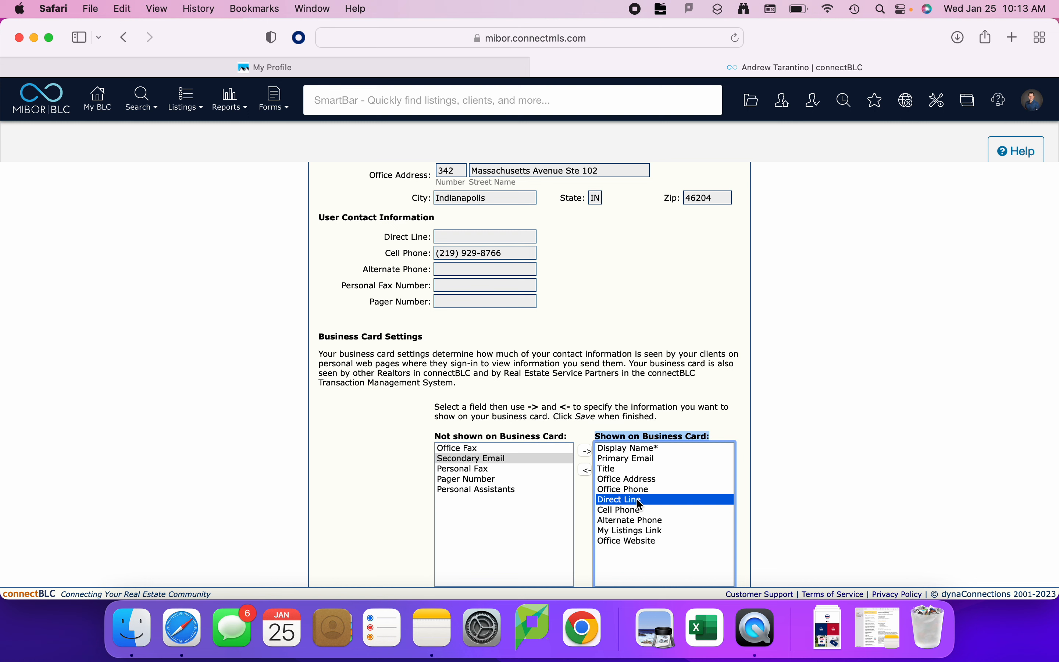
drag(385, 237, 432, 237)
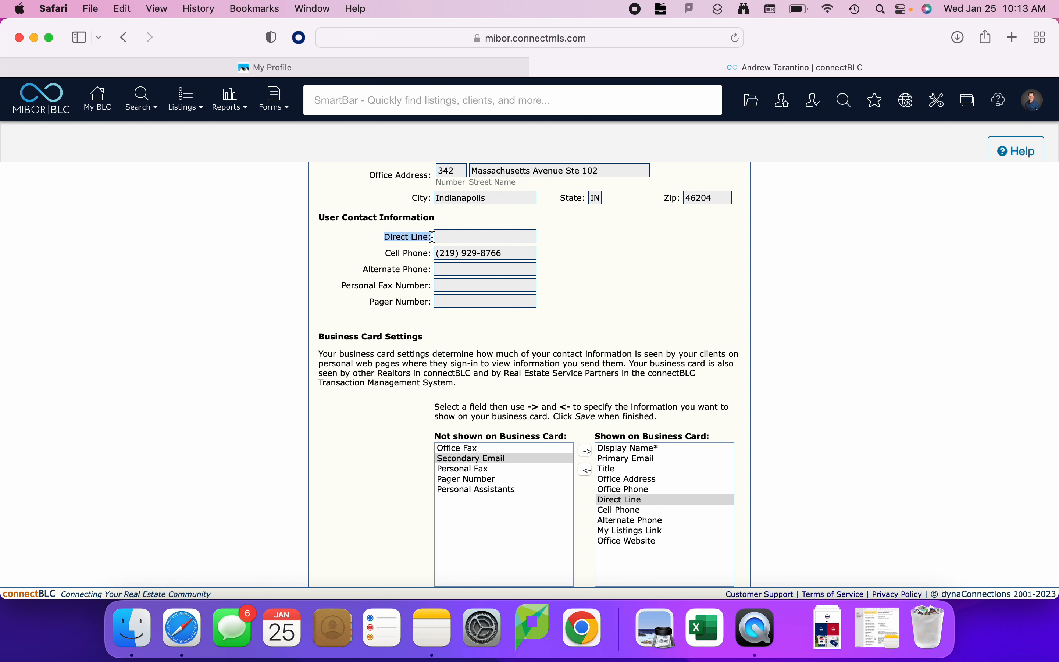
click(626, 501)
click(588, 471)
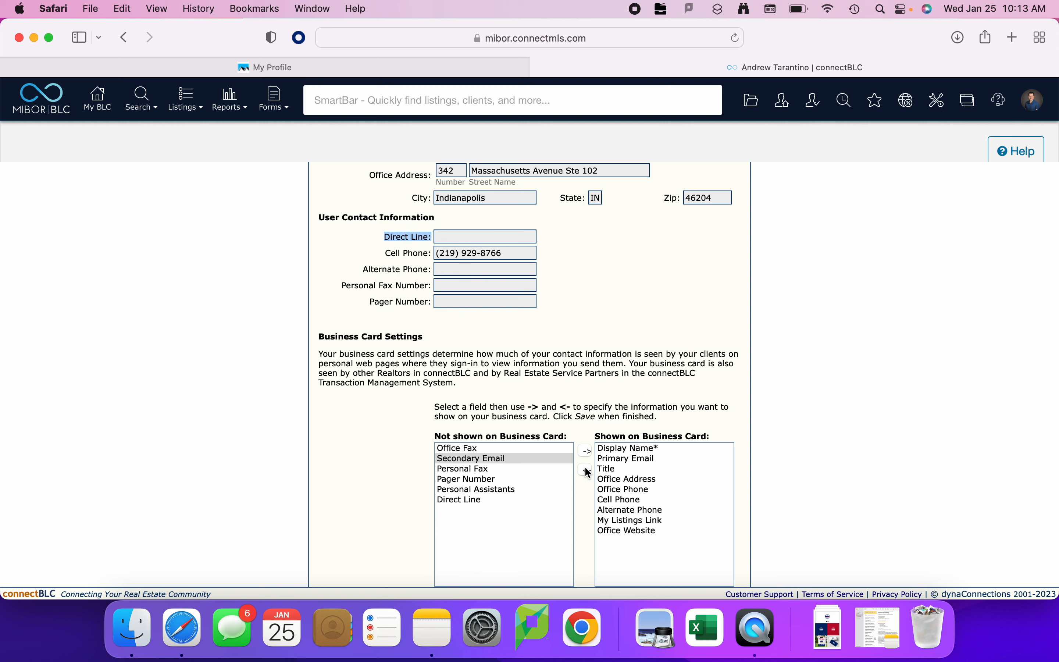
Check Cell Phone against the user contact information and move Alternate Phone to the fields not shown on the business card.
click(602, 499)
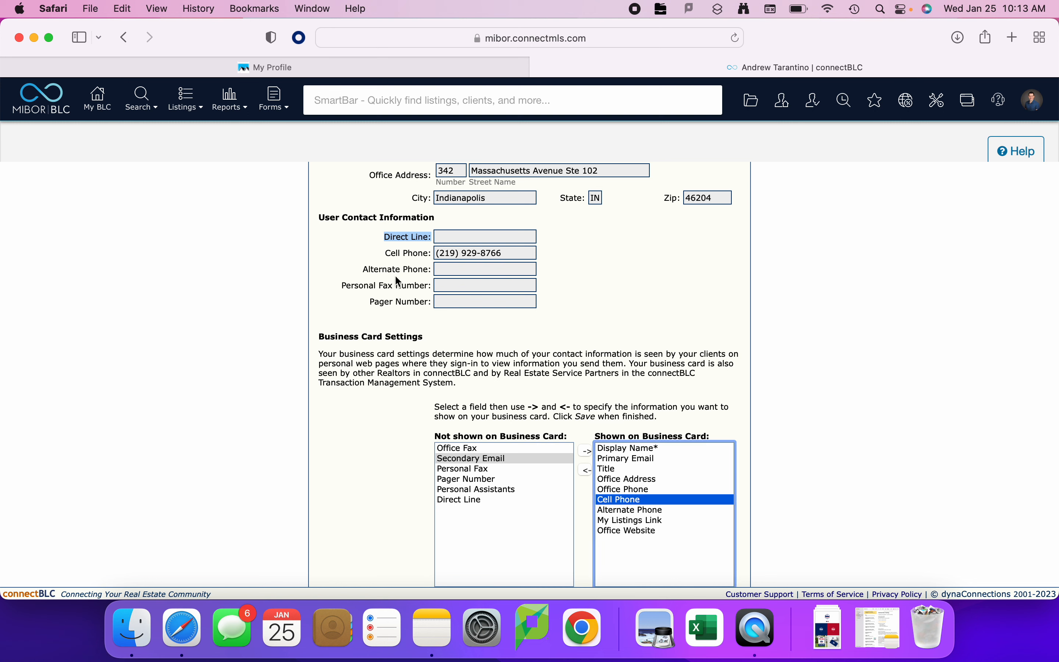
drag(386, 253, 435, 257)
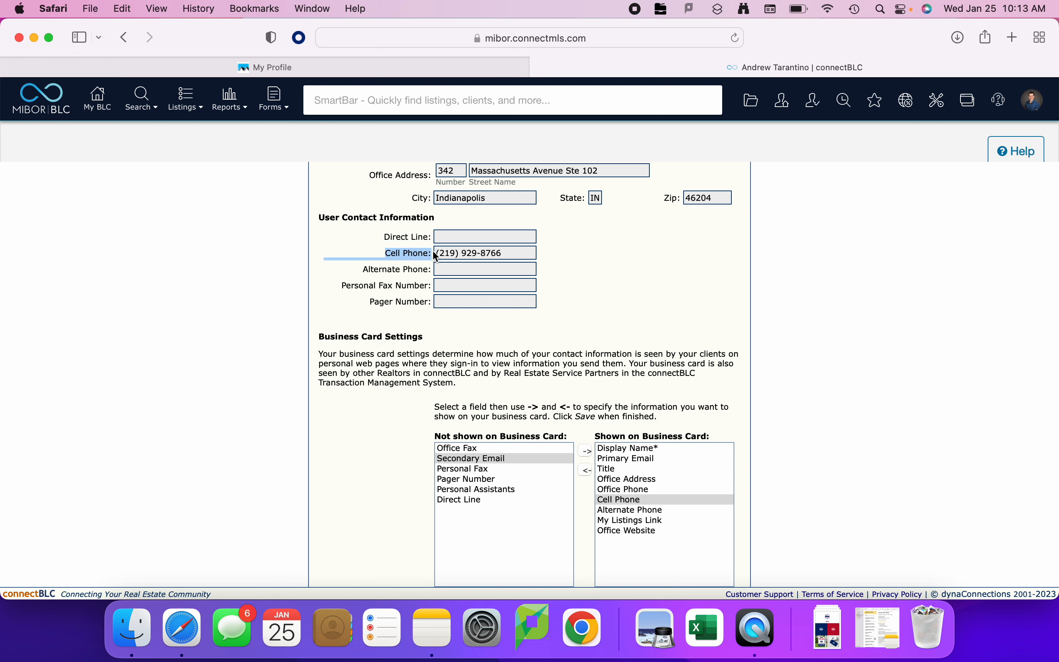
click(632, 511)
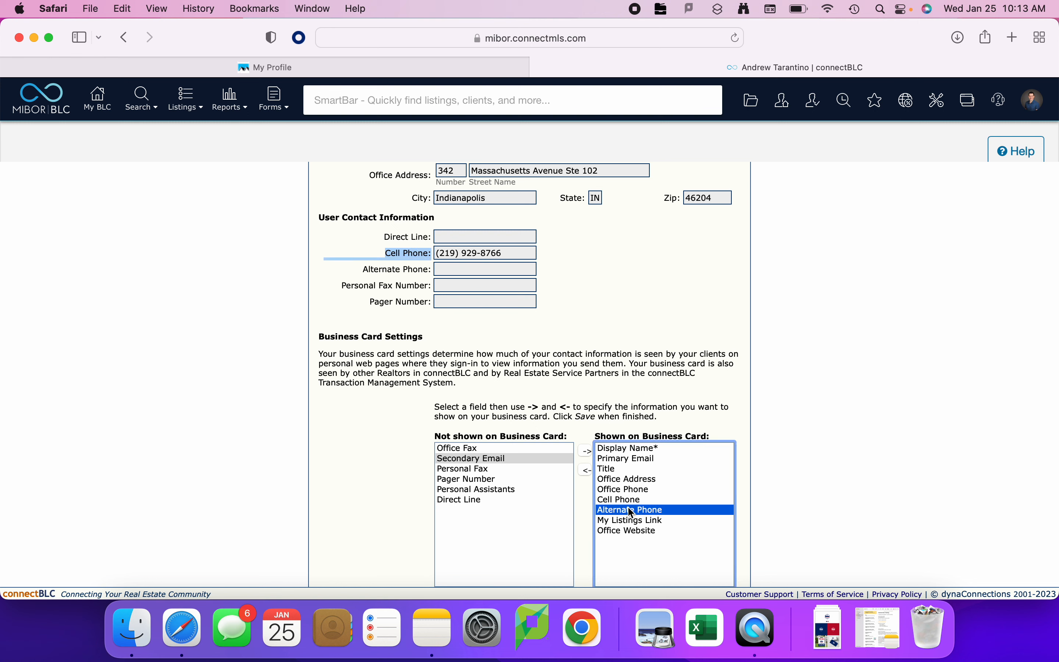
click(587, 471)
click(412, 298)
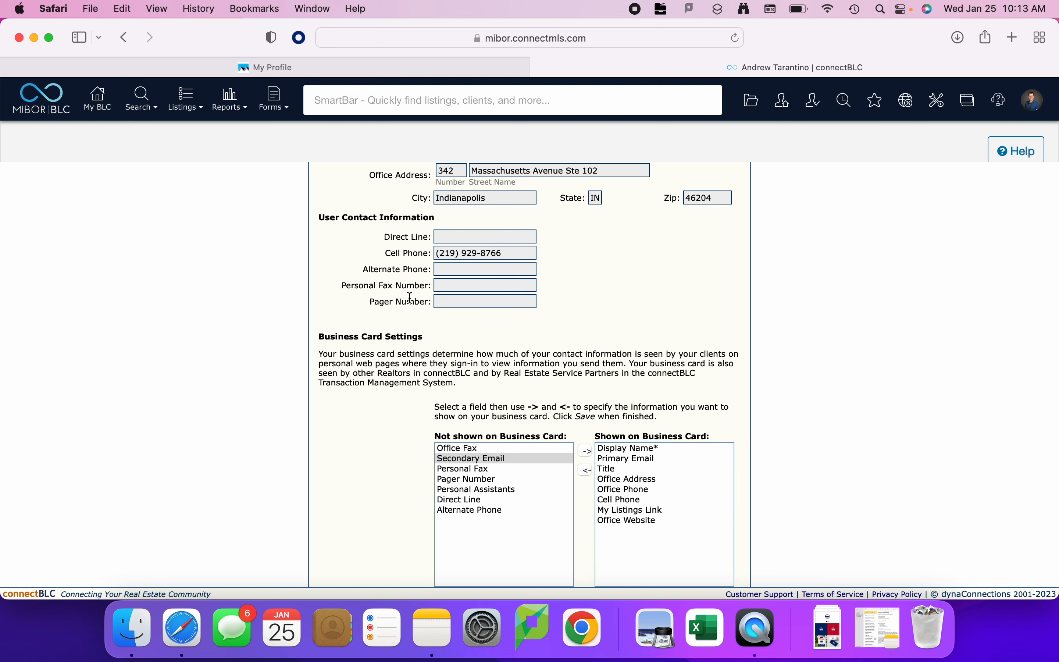
drag(358, 269, 433, 268)
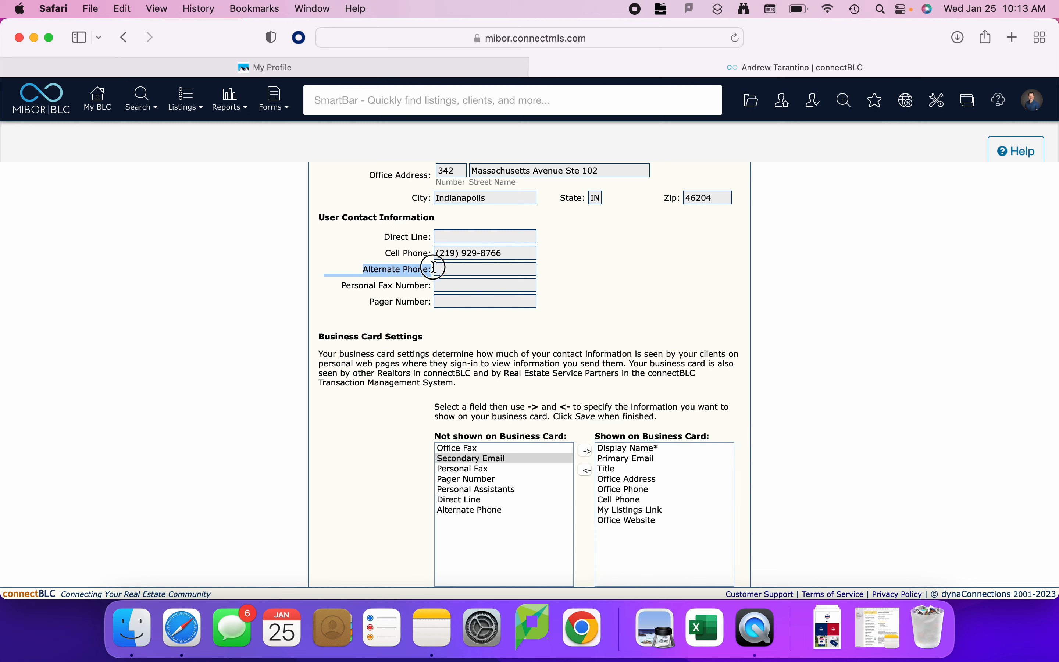
click(621, 331)
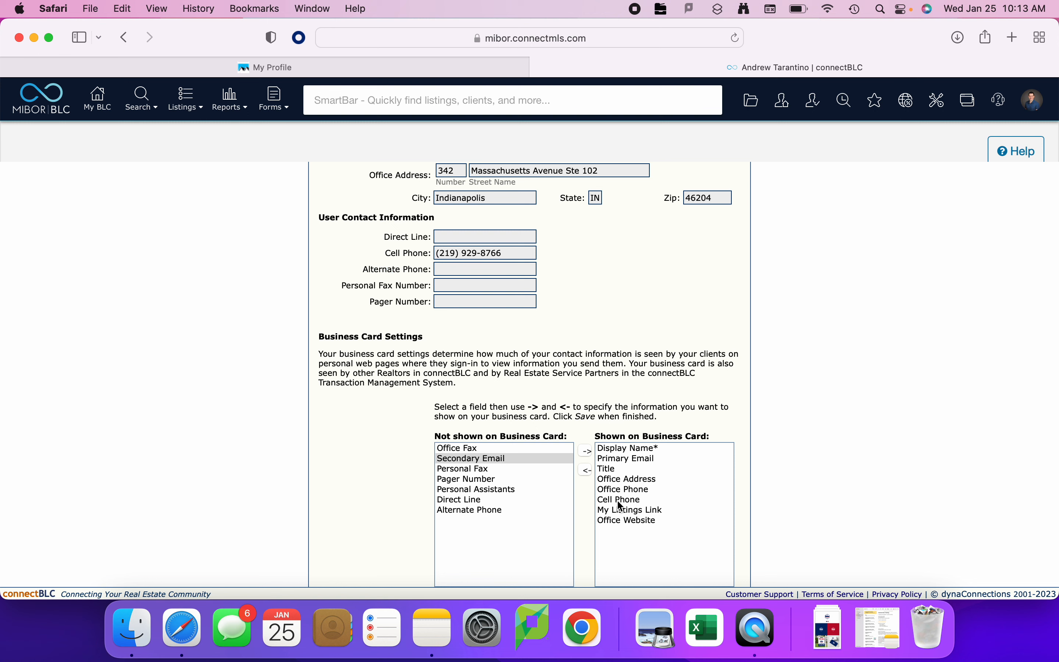
Check the My Listings Link and Office Website entries, keep both on the business card, and save the settings.
click(633, 510)
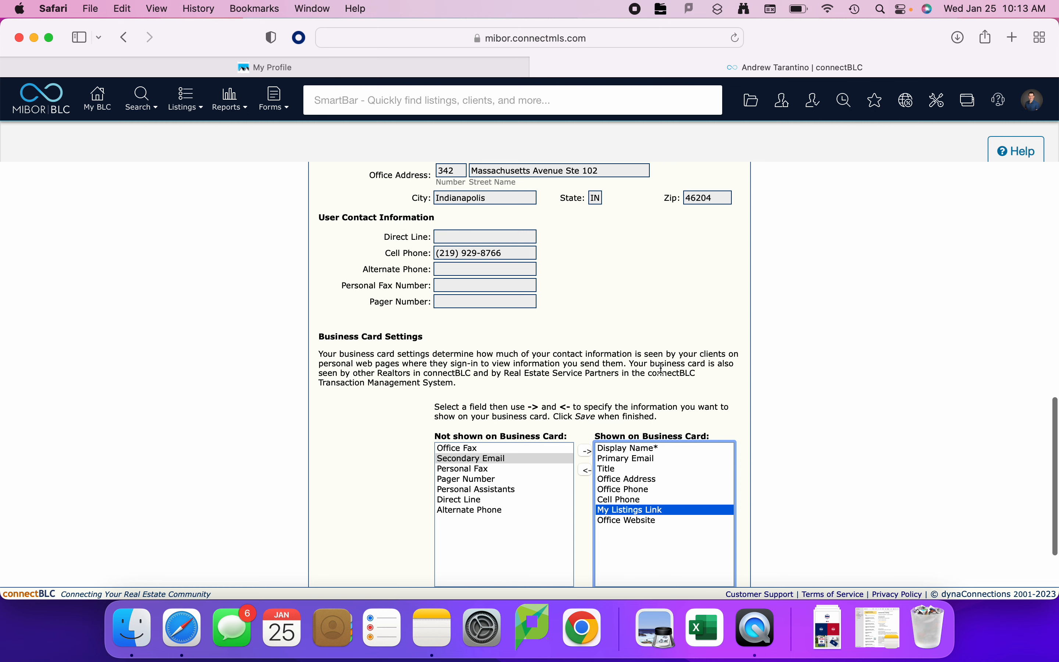
scroll(662, 369, down, 2)
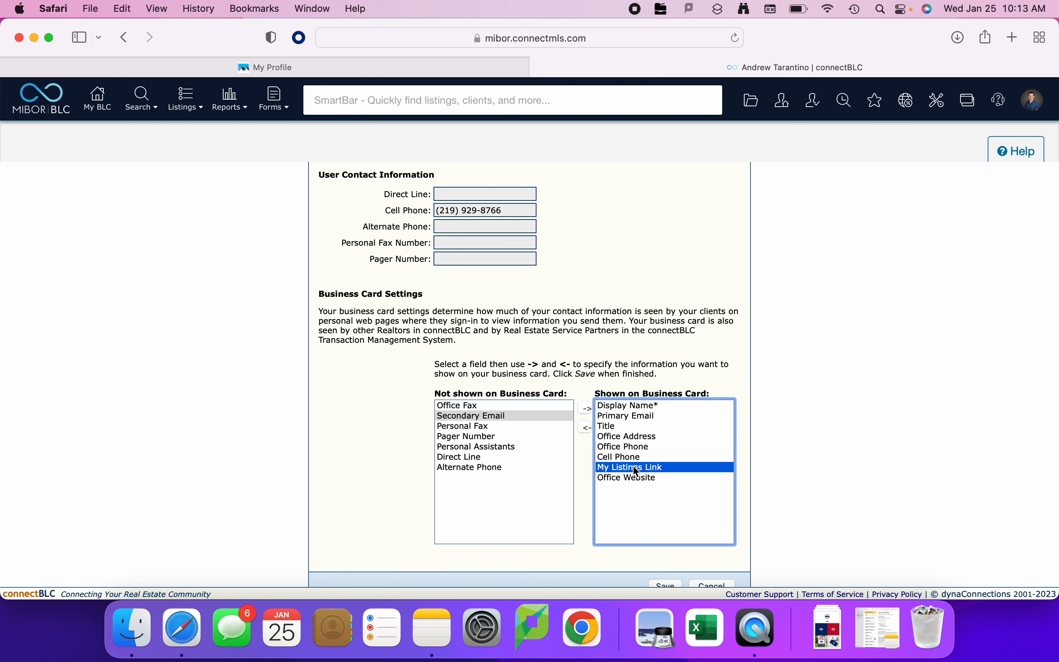
click(627, 478)
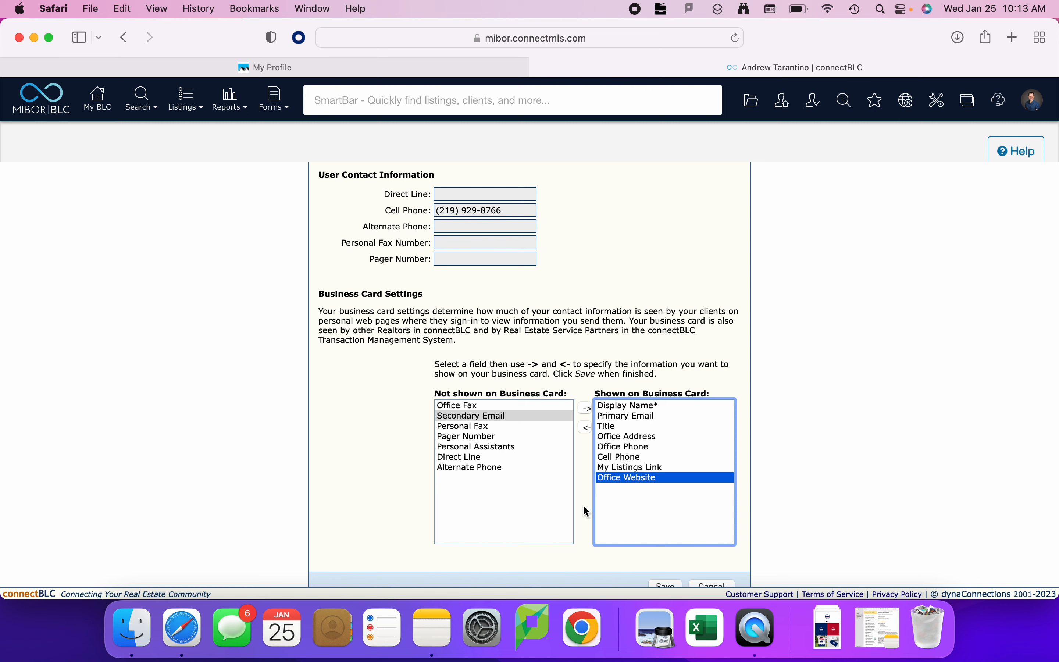
scroll(584, 507, down, 2)
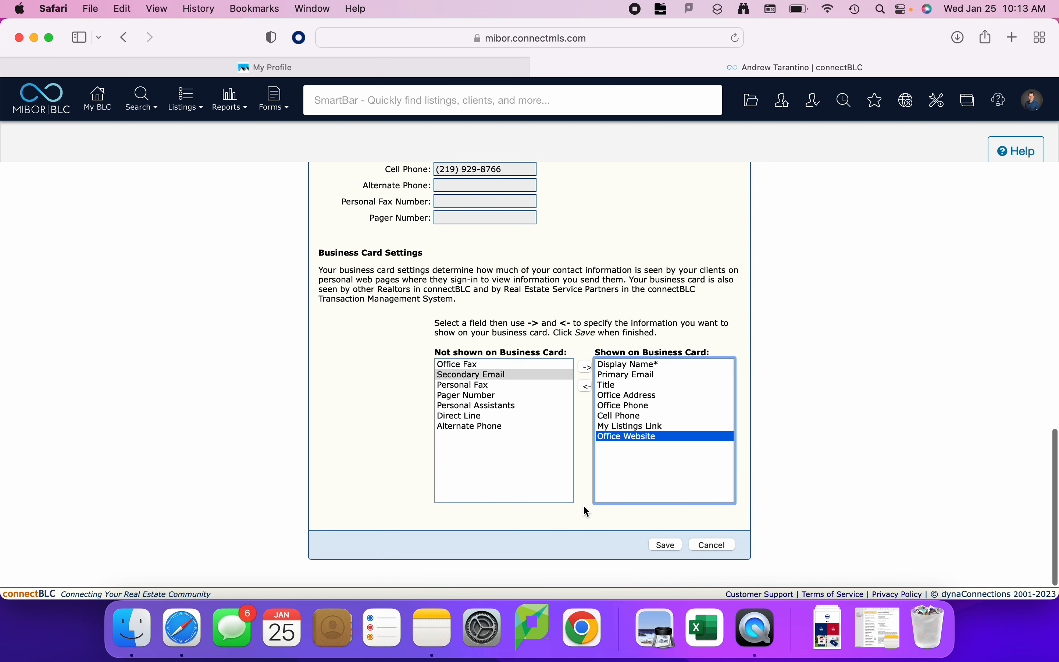
click(668, 547)
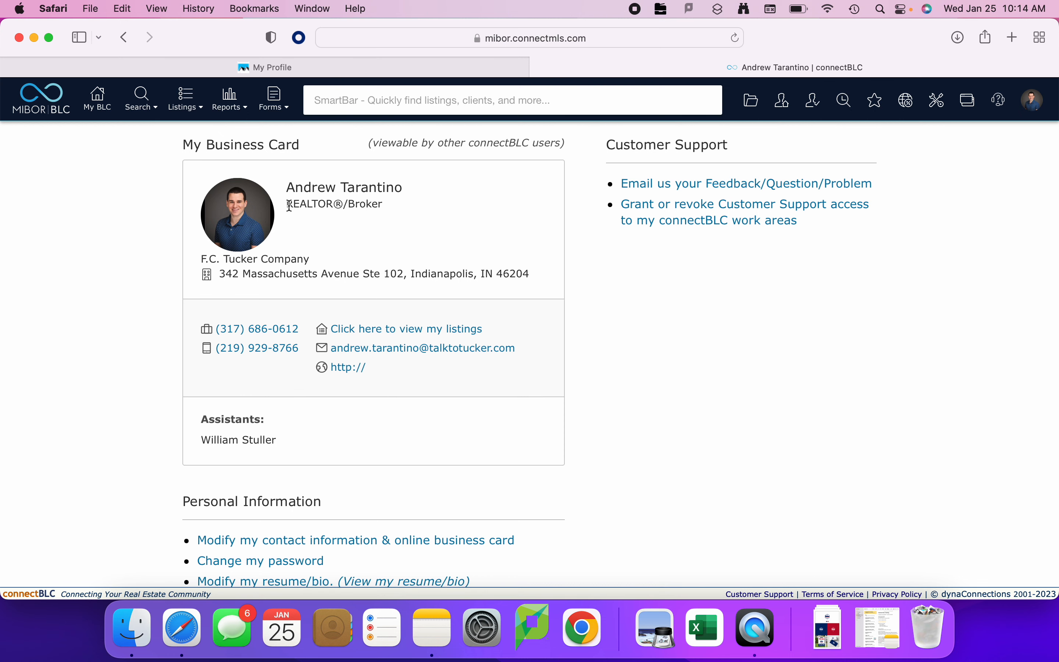
Review the title, company and office address on My Business Card, and view its listings link before closing the listings window.
drag(288, 203, 342, 203)
click(250, 261)
drag(250, 261, 248, 284)
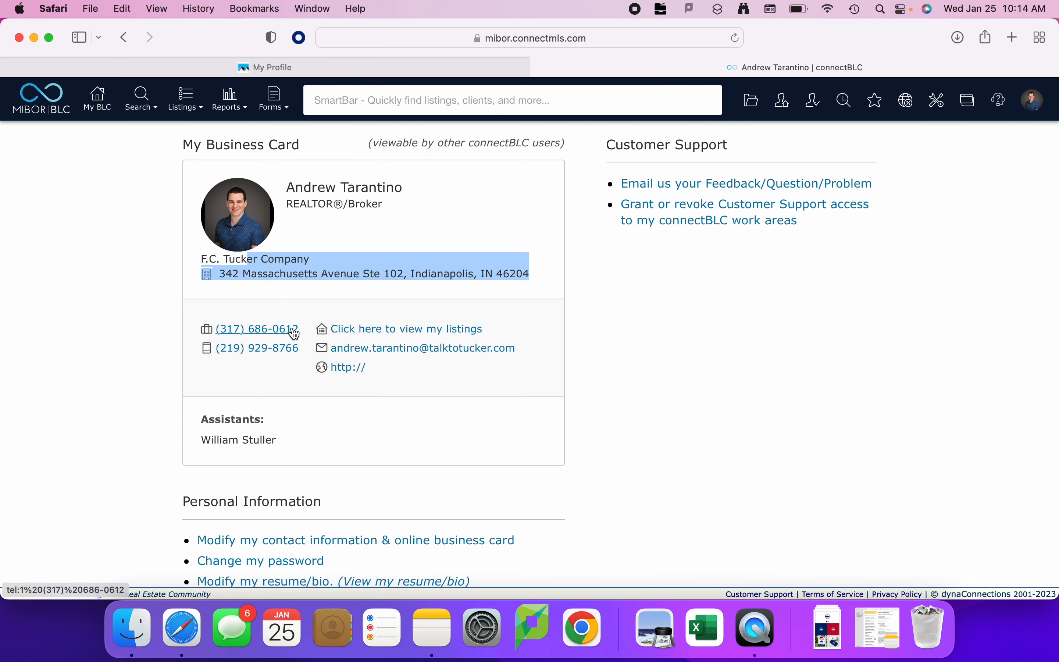
click(366, 335)
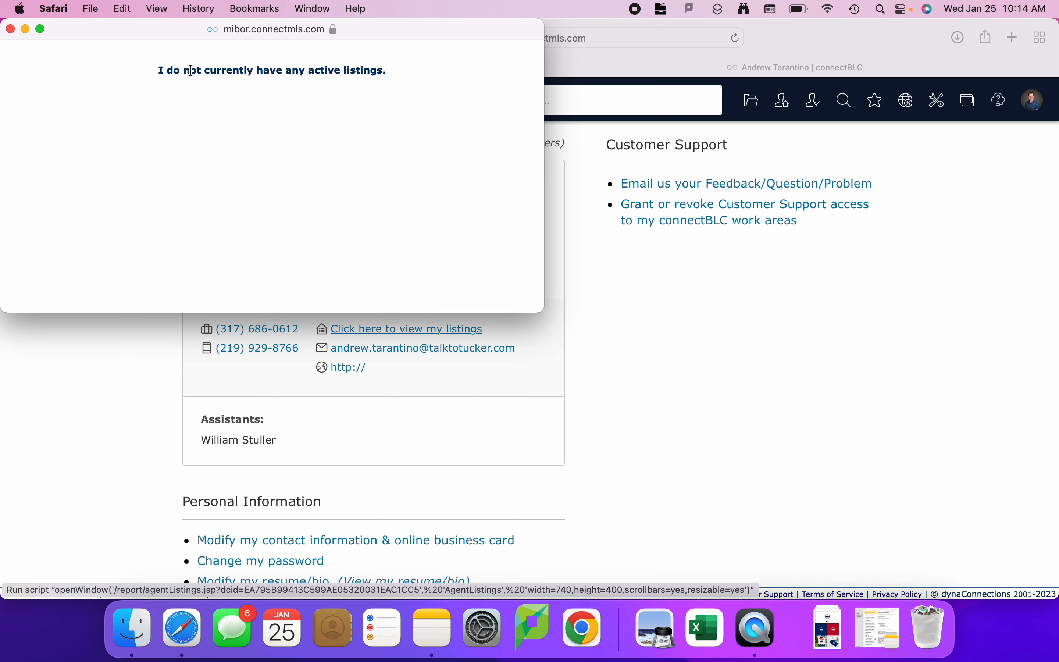
drag(157, 78, 390, 82)
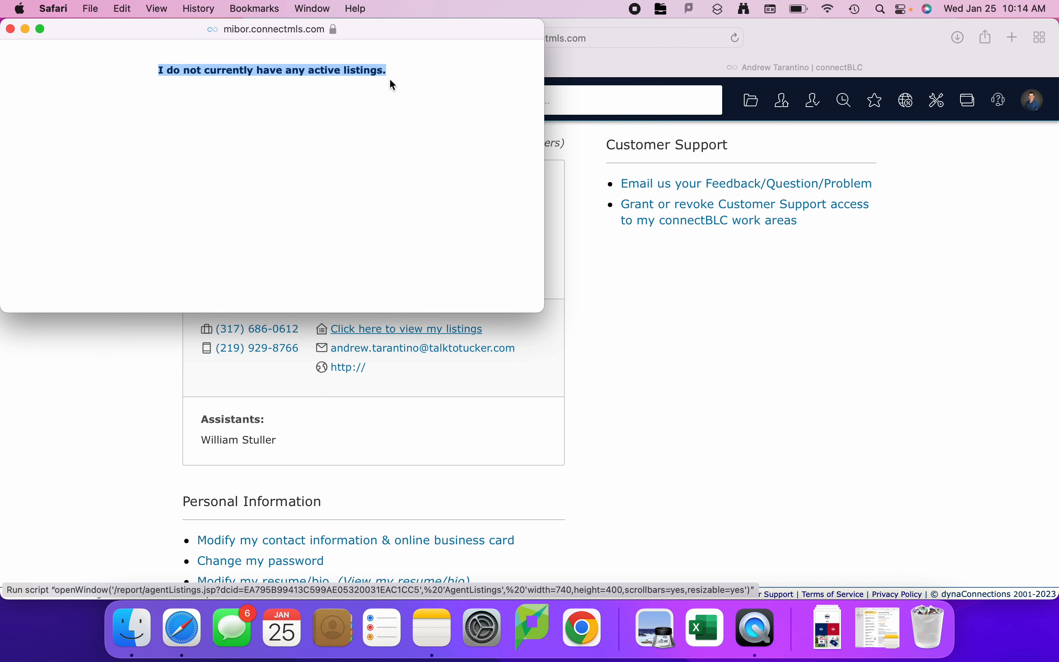
click(10, 29)
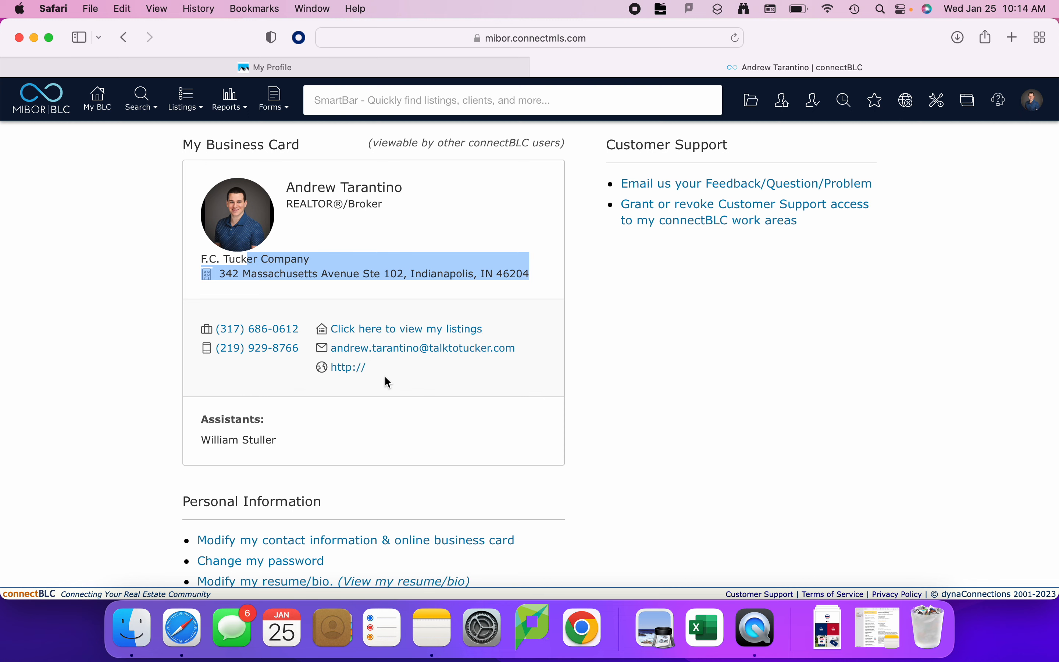
Examine the Personal Information options and photo upload form, then cancel the upload and return to My Business Card.
click(464, 385)
scroll(464, 385, down, 5)
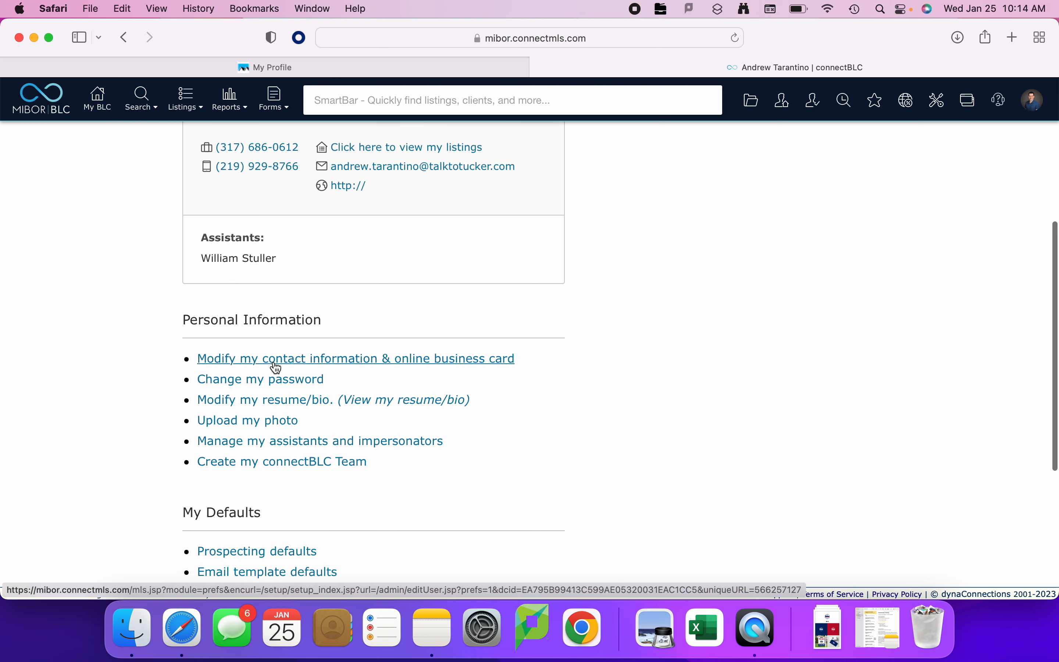
drag(179, 320, 340, 323)
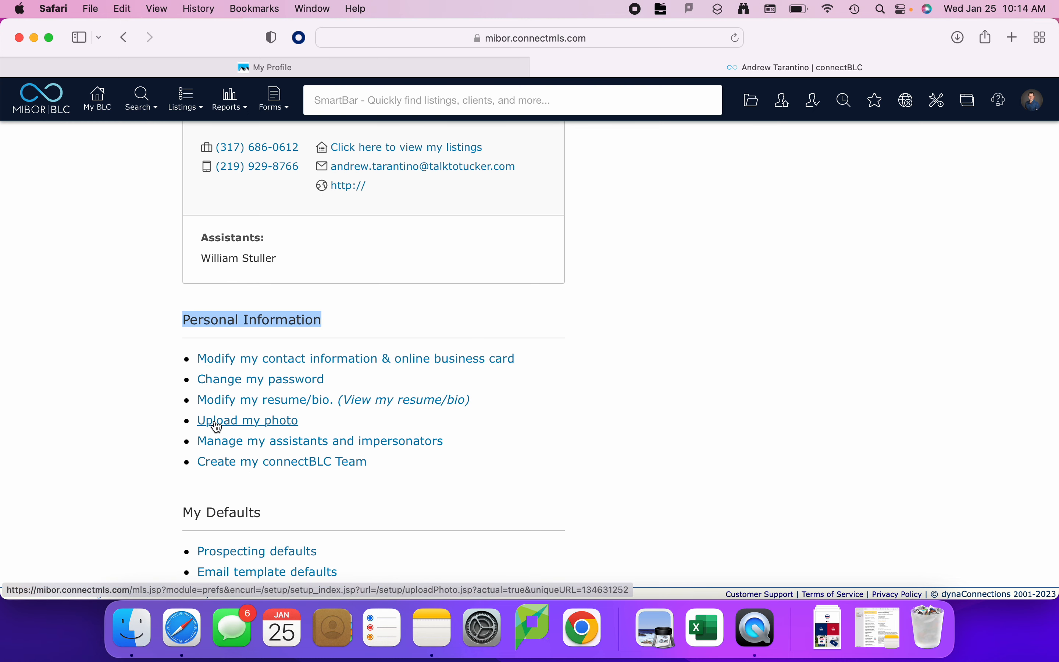
click(237, 422)
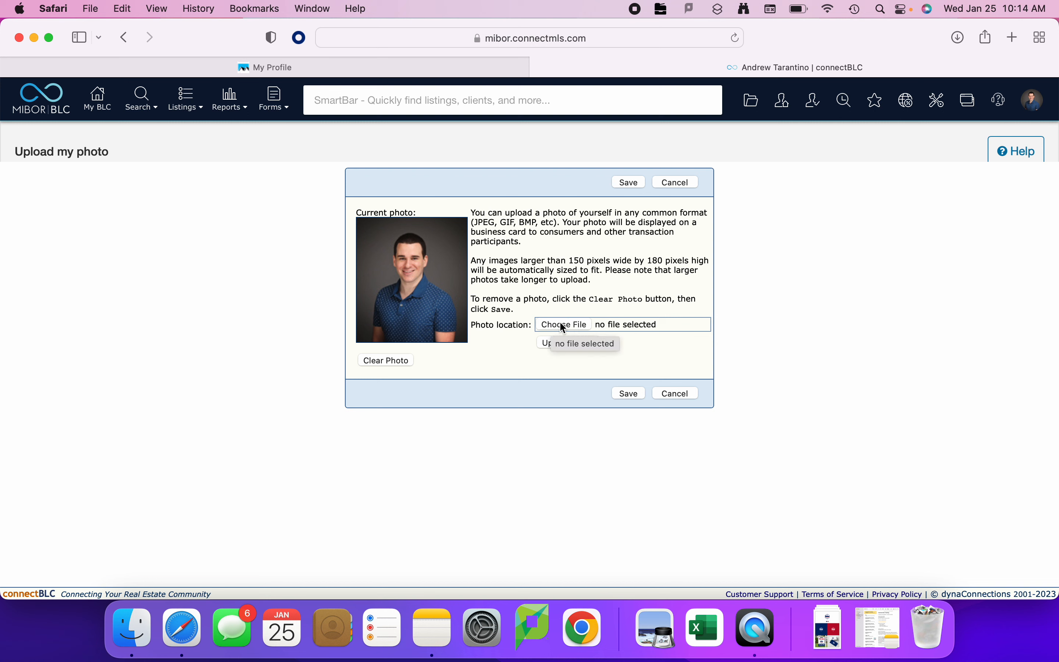
click(472, 329)
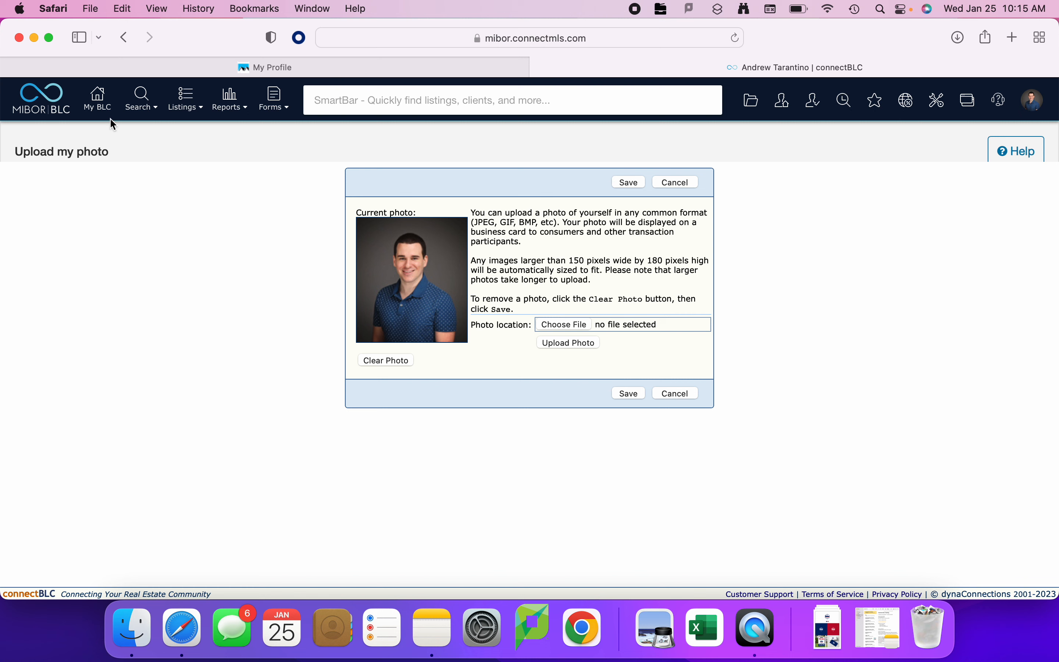
mouse_move(302, 114)
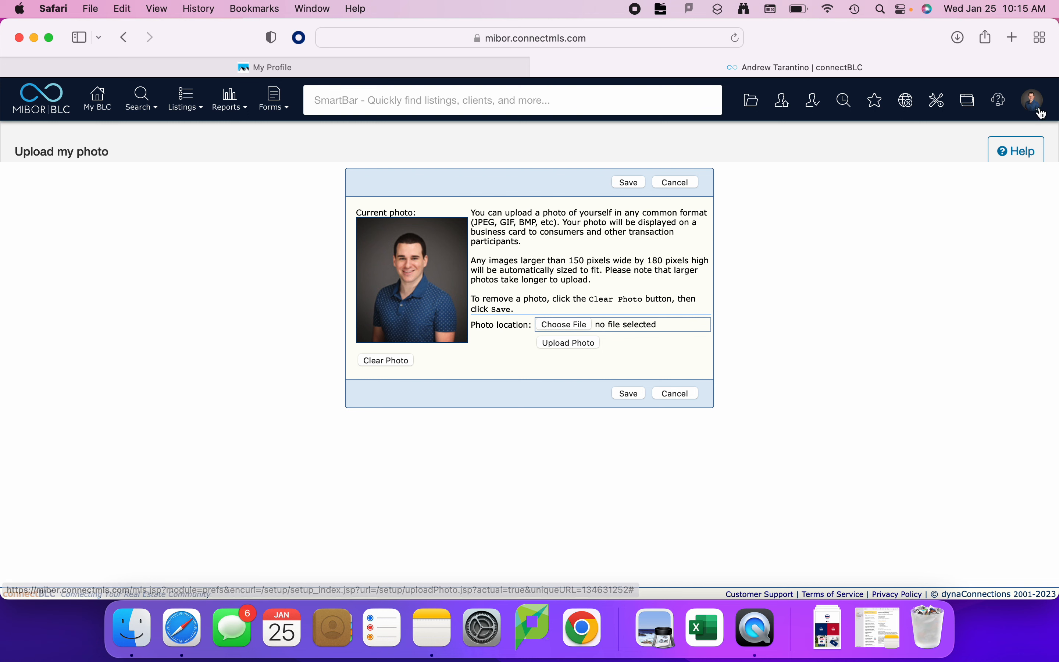
click(686, 393)
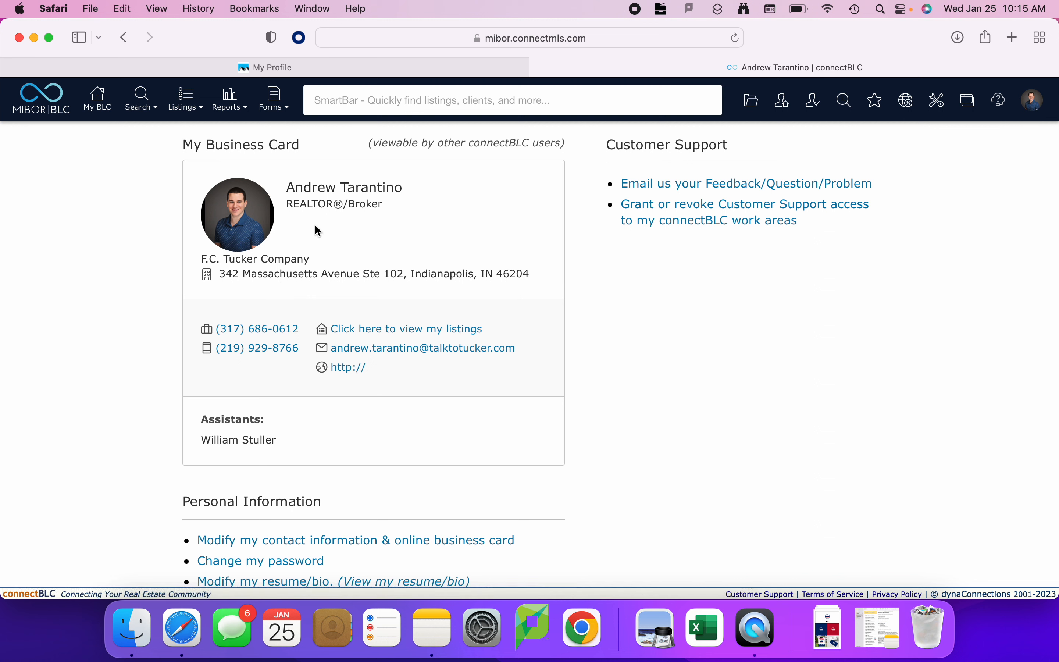
click(186, 143)
drag(186, 143, 301, 147)
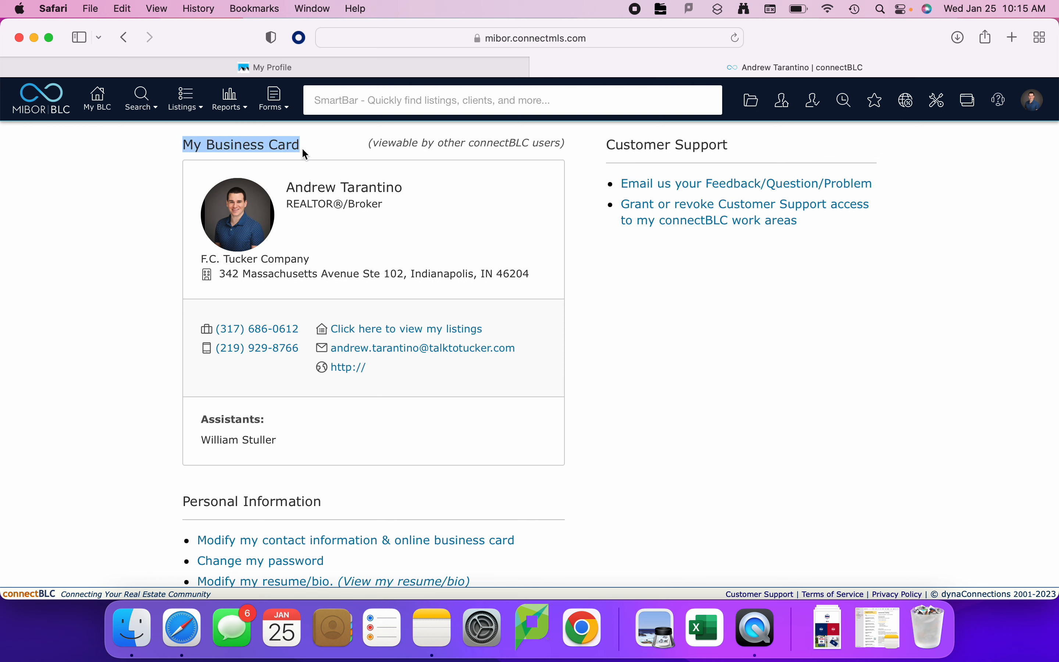